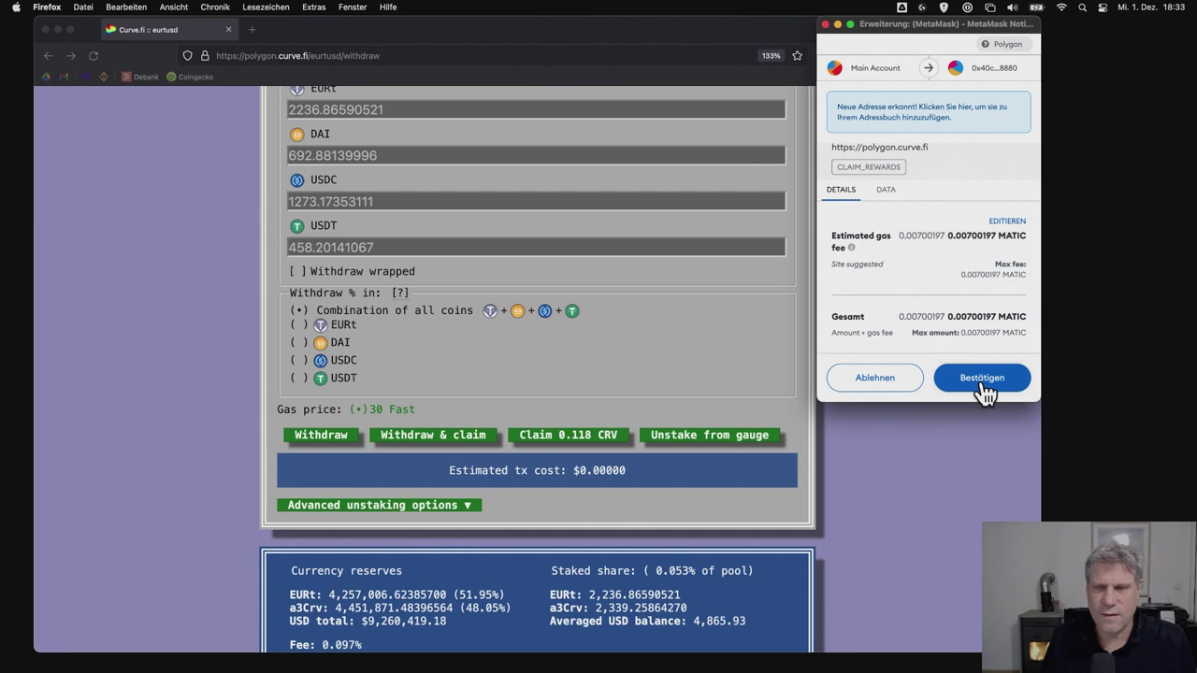
# Confirm the Curve reward claim transaction in the MetaMask wallet and check its status in the account activity.
pyautogui.click(983, 384)
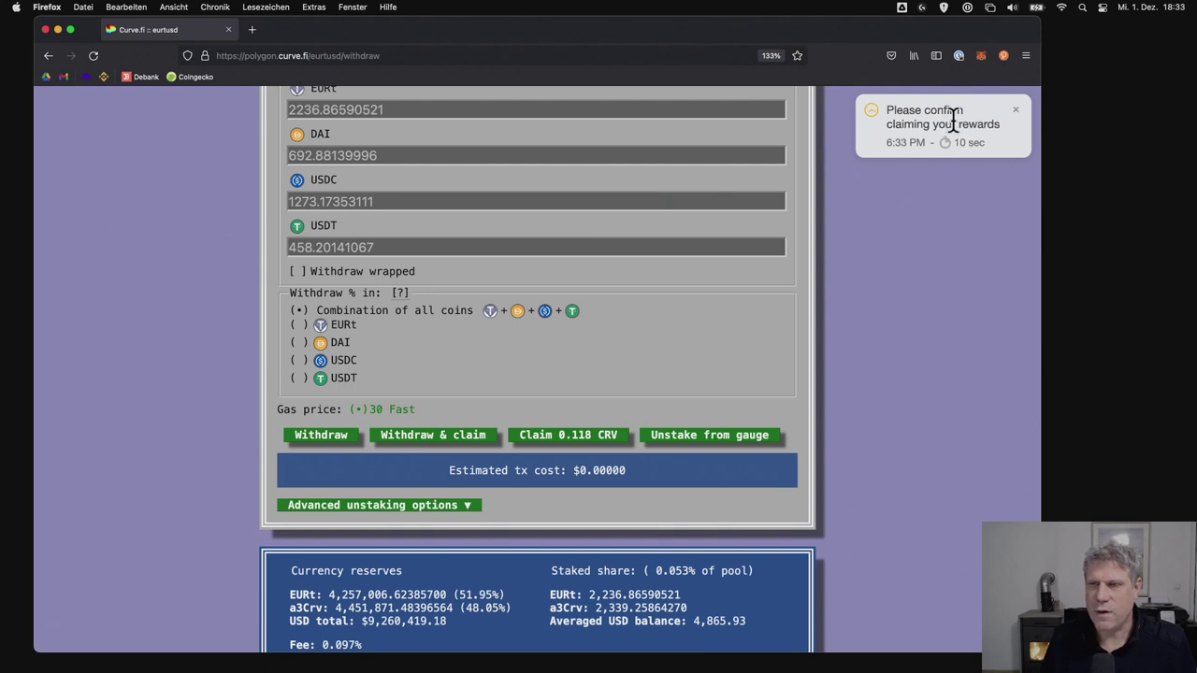
pyautogui.click(981, 56)
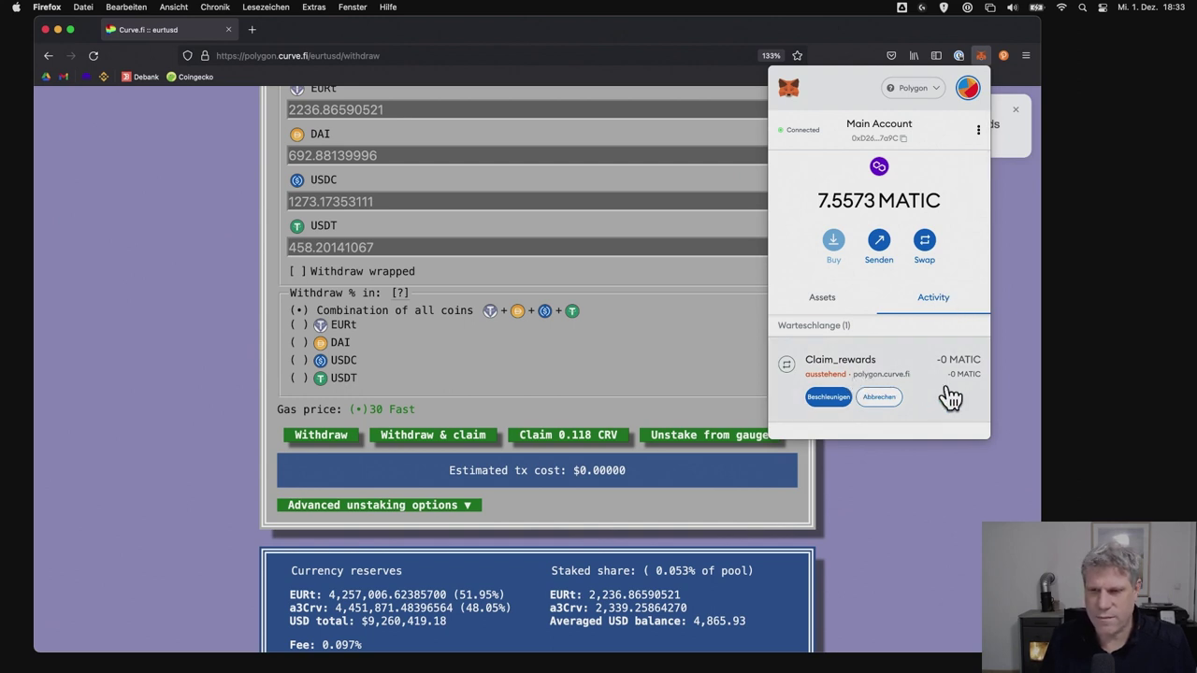
pyautogui.click(1020, 140)
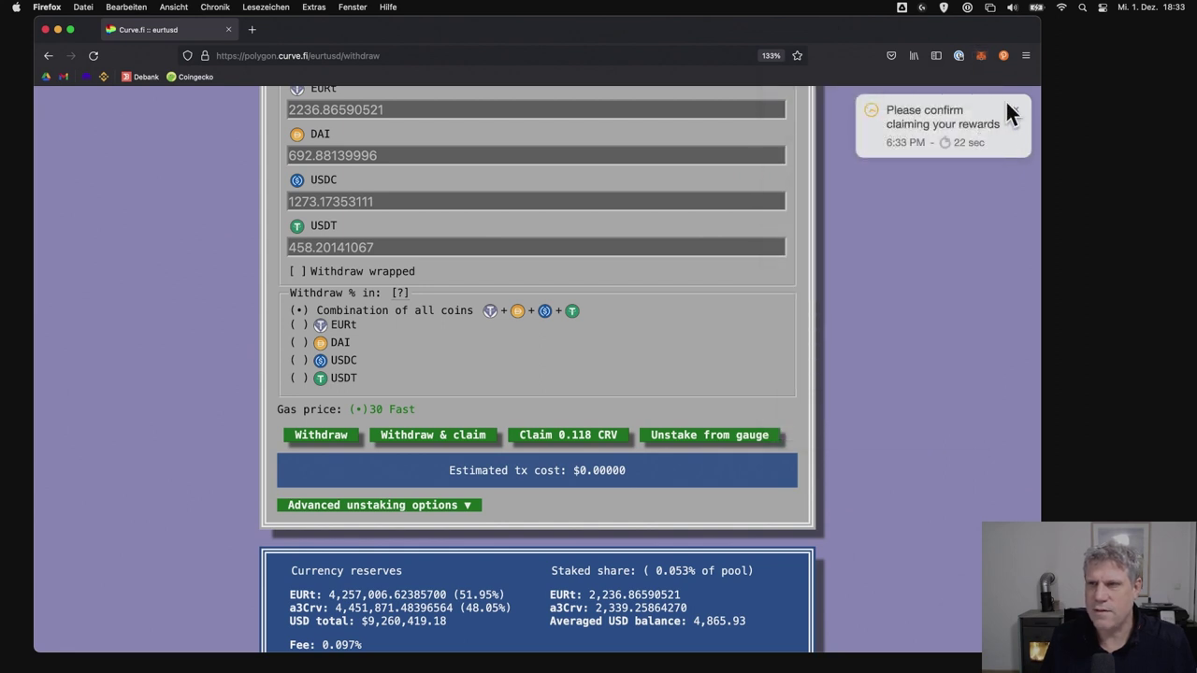
pyautogui.click(986, 59)
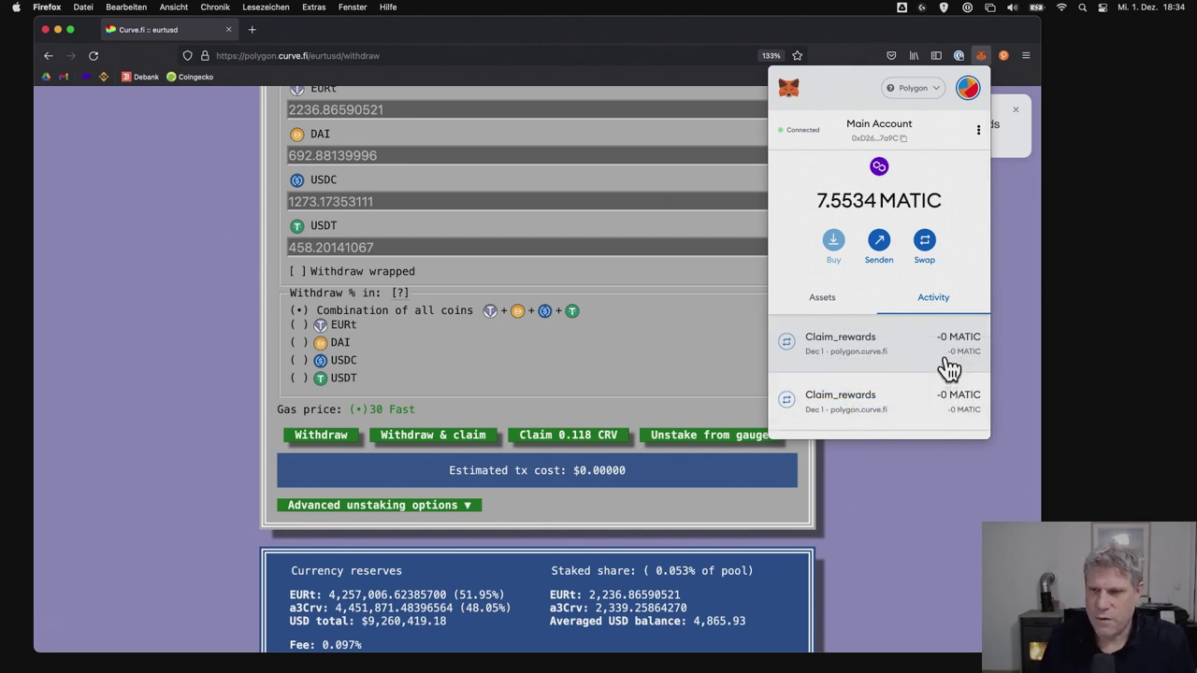
# Look through the wallet's asset list for the CRV token and the option to import tokens.
pyautogui.click(830, 306)
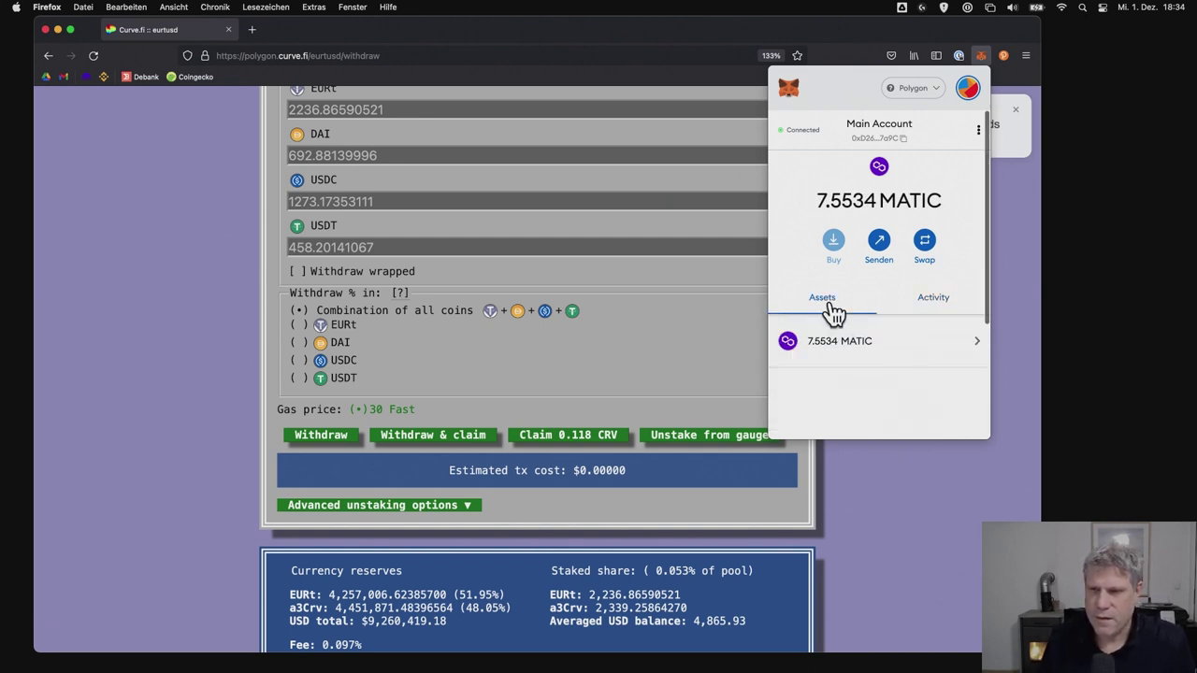
pyautogui.scroll(-10, 856, 393)
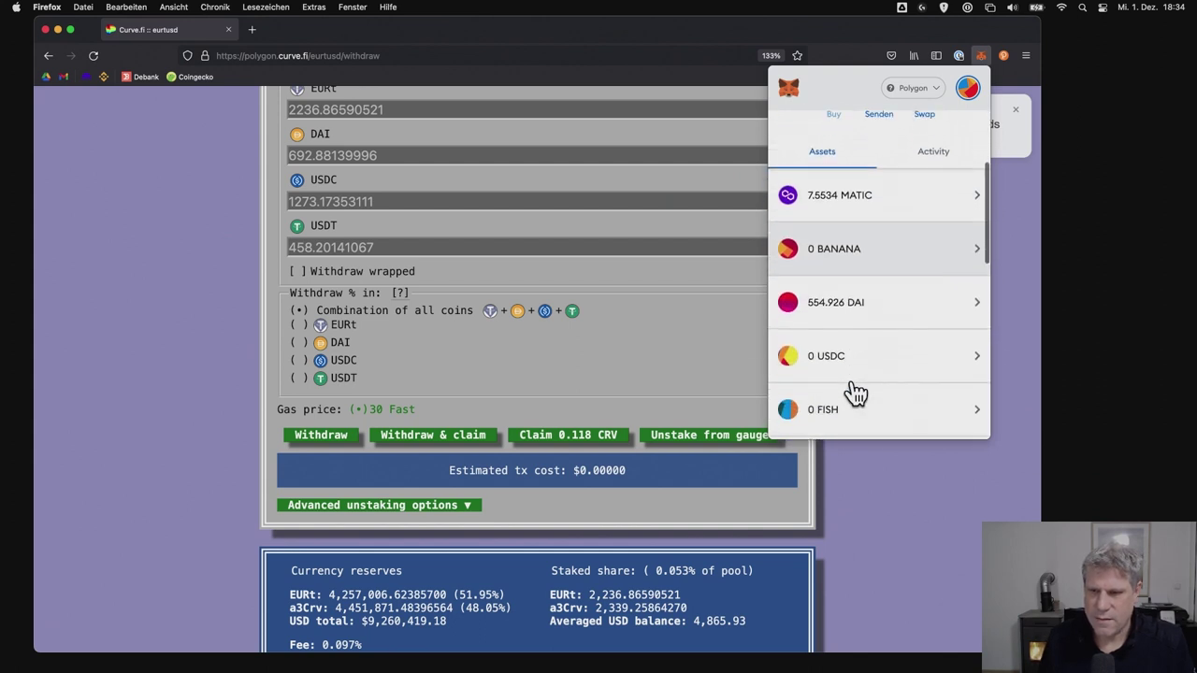
pyautogui.scroll(-5, 857, 393)
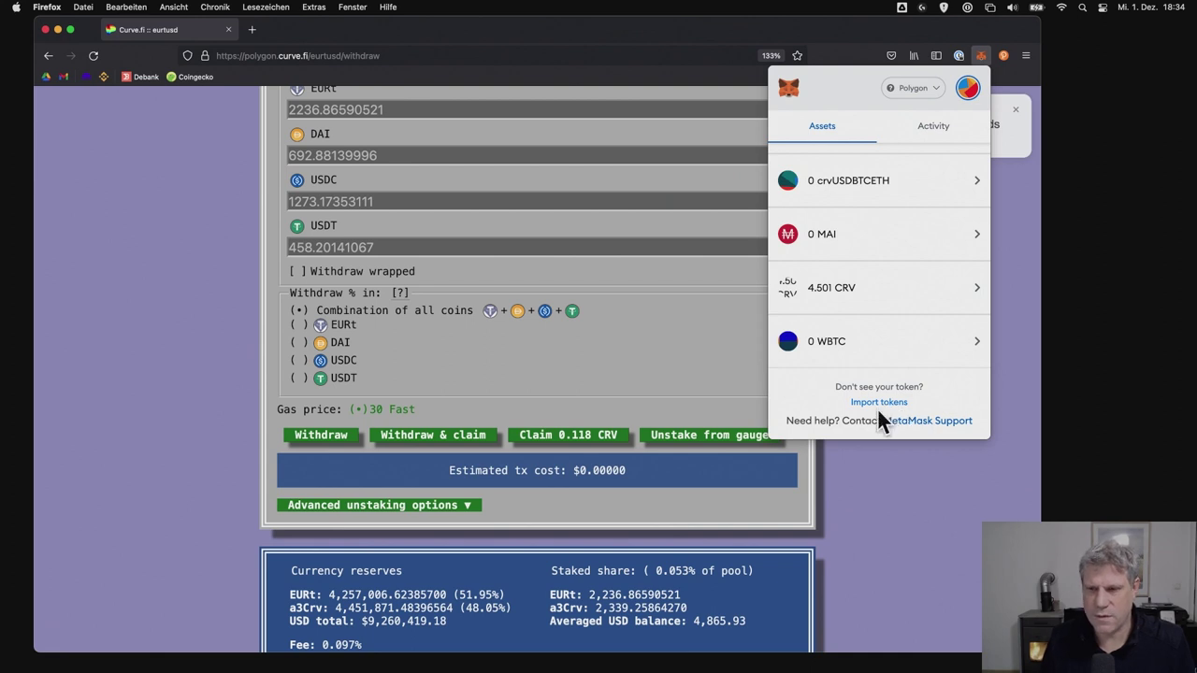
pyautogui.click(880, 490)
# Open the wallet's main account in the Polygonscan block explorer.
pyautogui.click(982, 56)
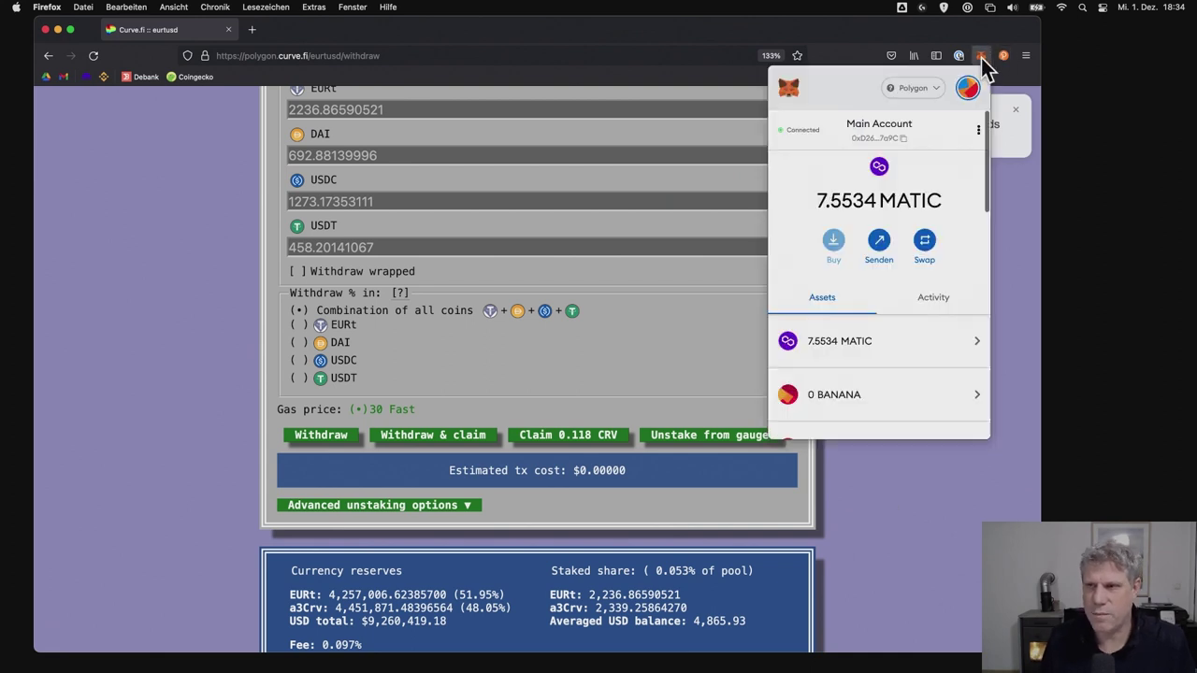
pyautogui.click(978, 130)
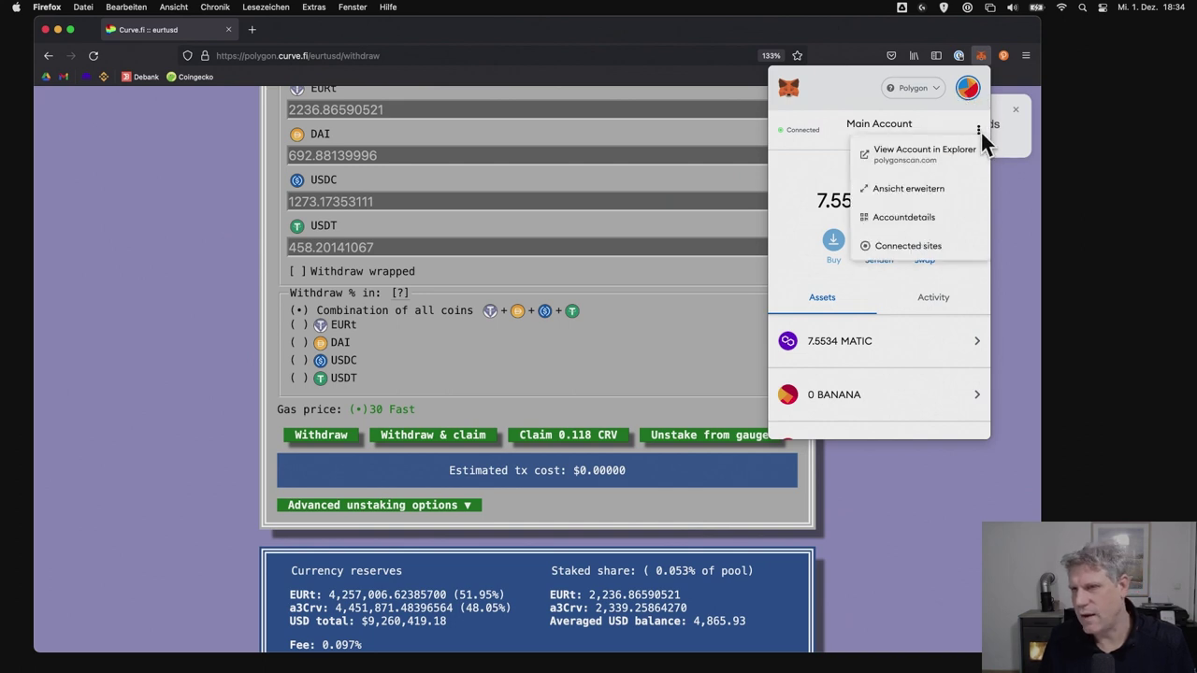
pyautogui.click(920, 157)
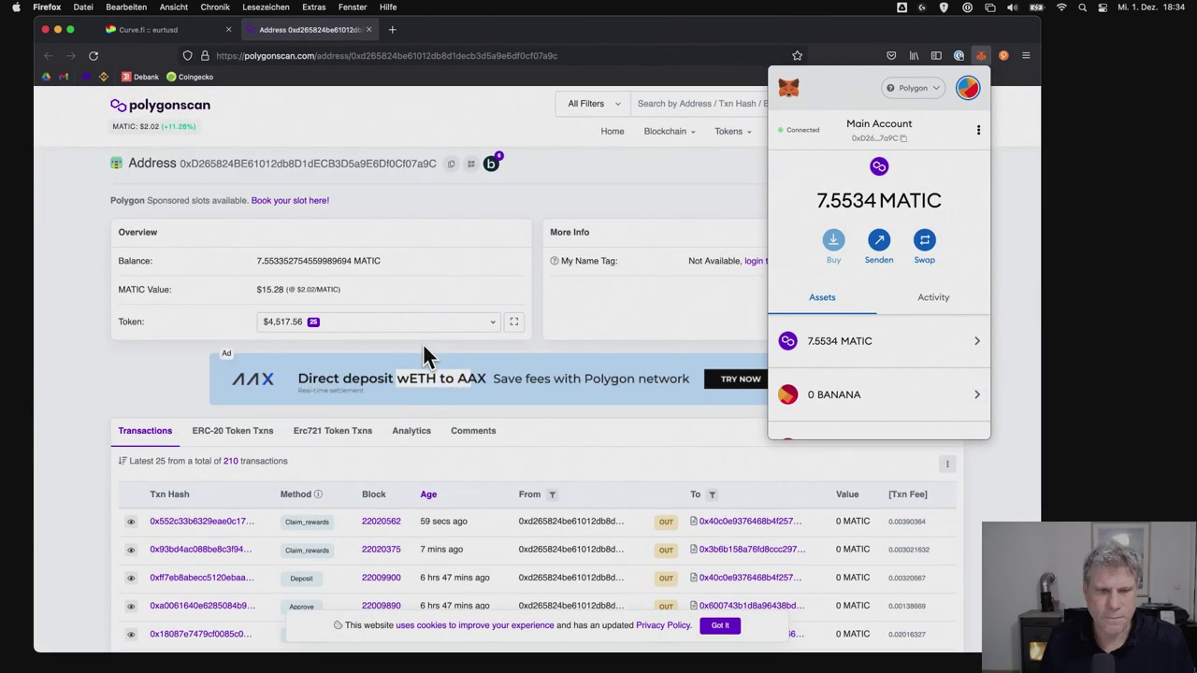
pyautogui.click(587, 190)
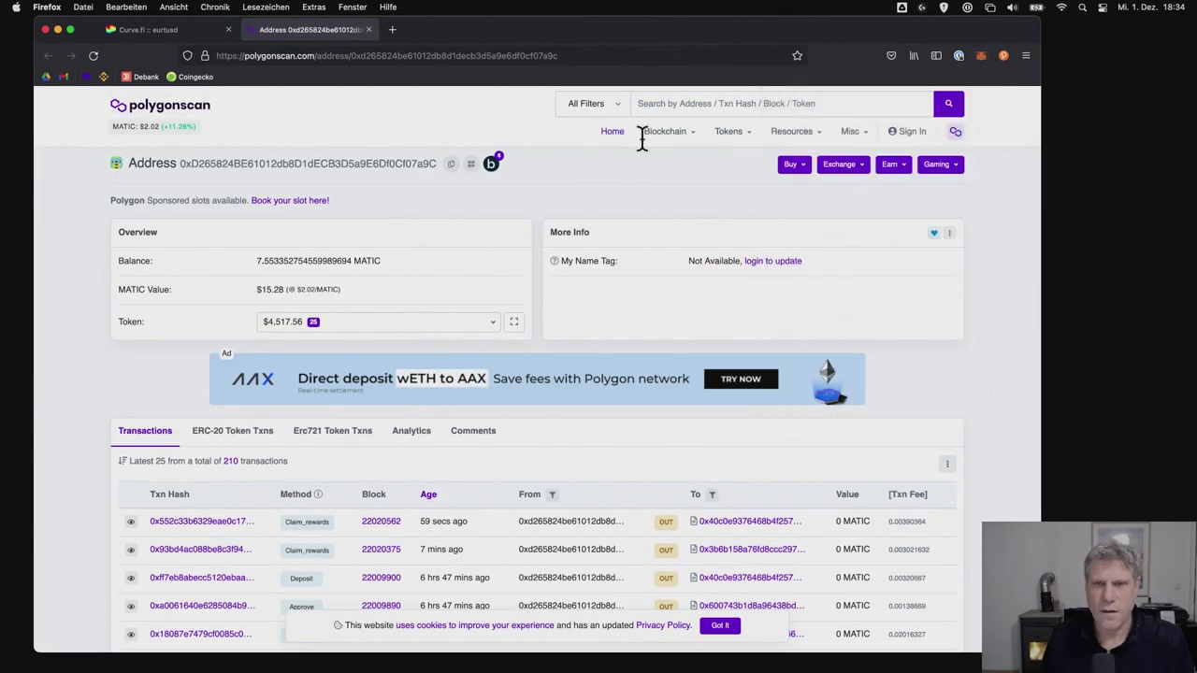
# Search Polygonscan for "crv", open the CRV (PoS) token and copy its contract address.
pyautogui.click(683, 101)
pyautogui.write('crv')
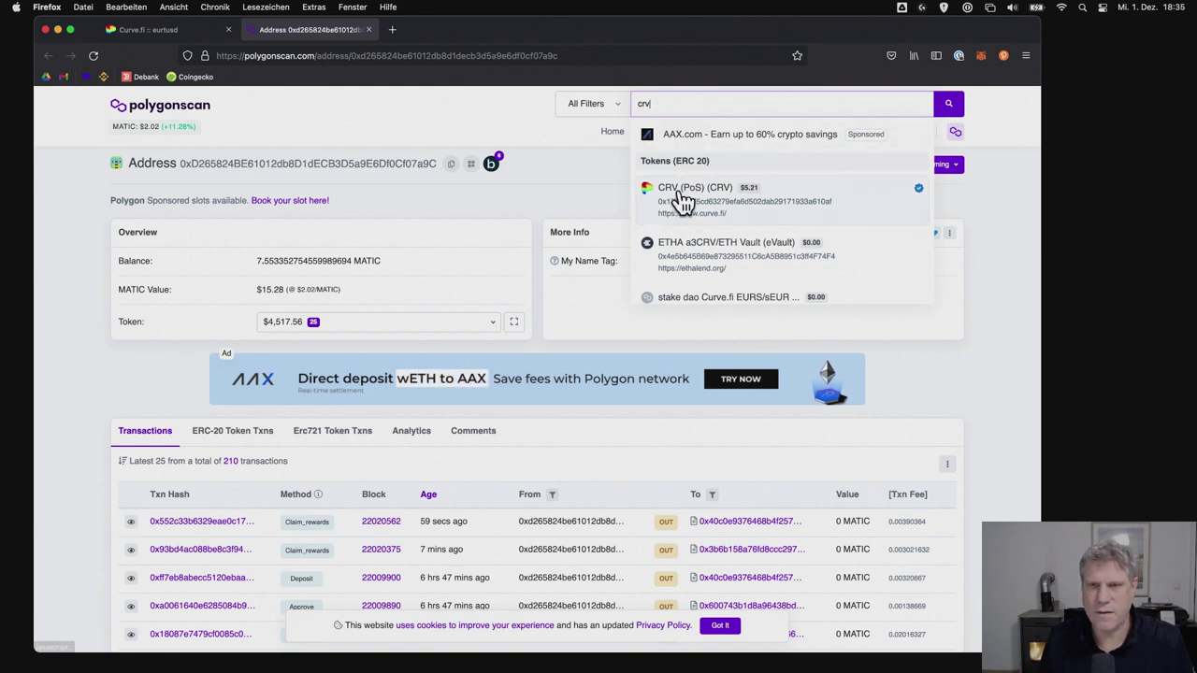
pyautogui.click(788, 213)
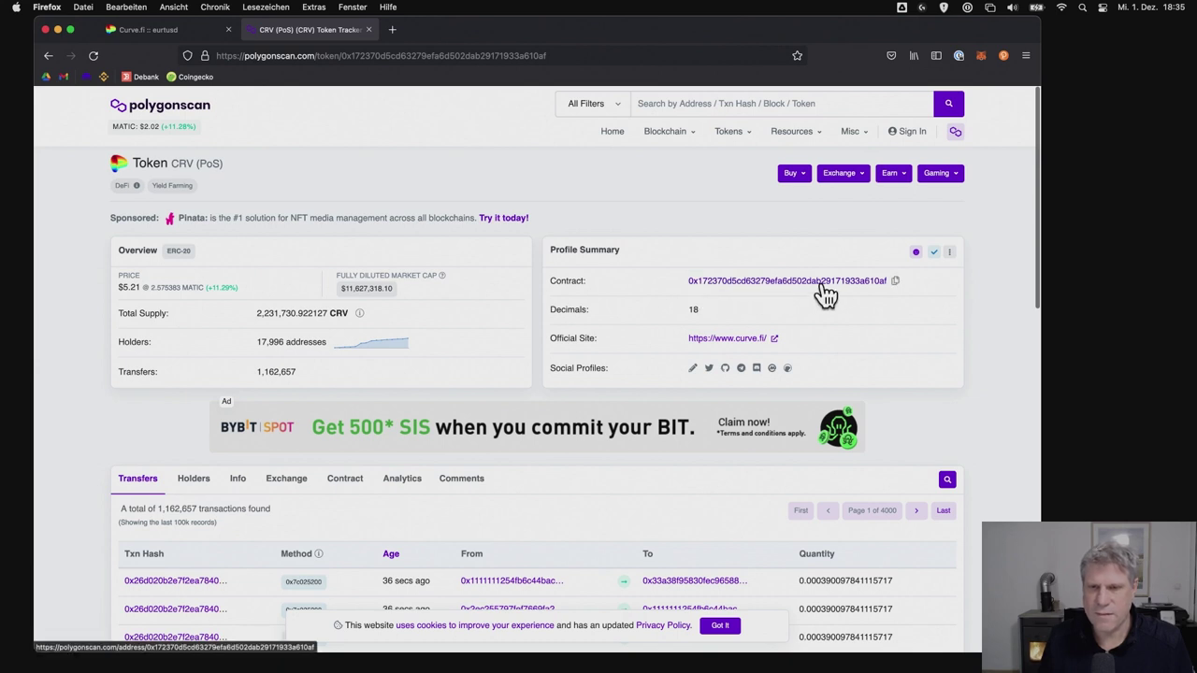
pyautogui.moveTo(694, 291)
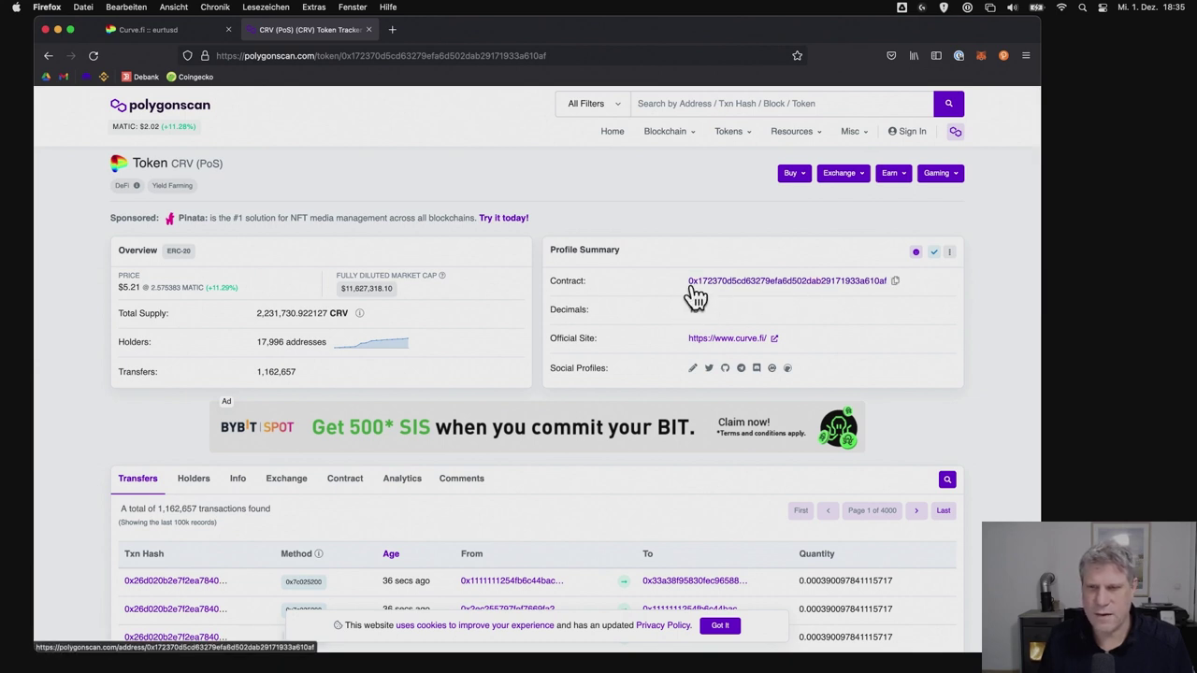
pyautogui.click(895, 282)
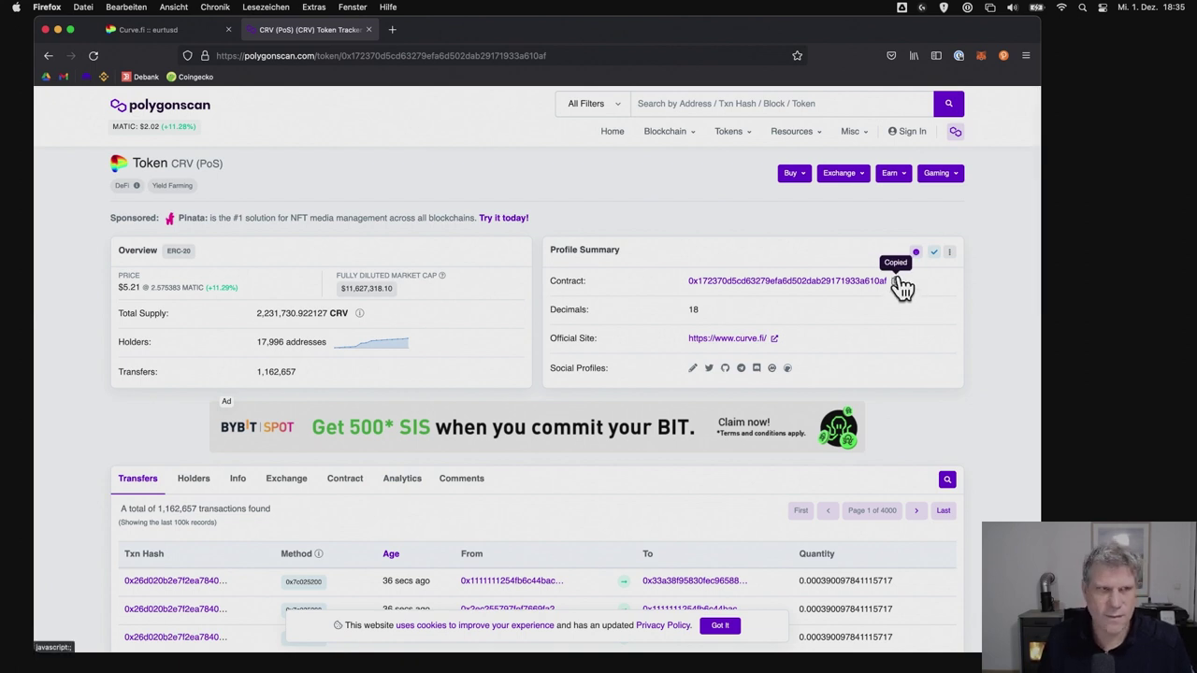
# Try to import CRV into MetaMask as a custom token using the copied contract address, and look through the asset list.
pyautogui.click(979, 60)
pyautogui.scroll(-10, 873, 368)
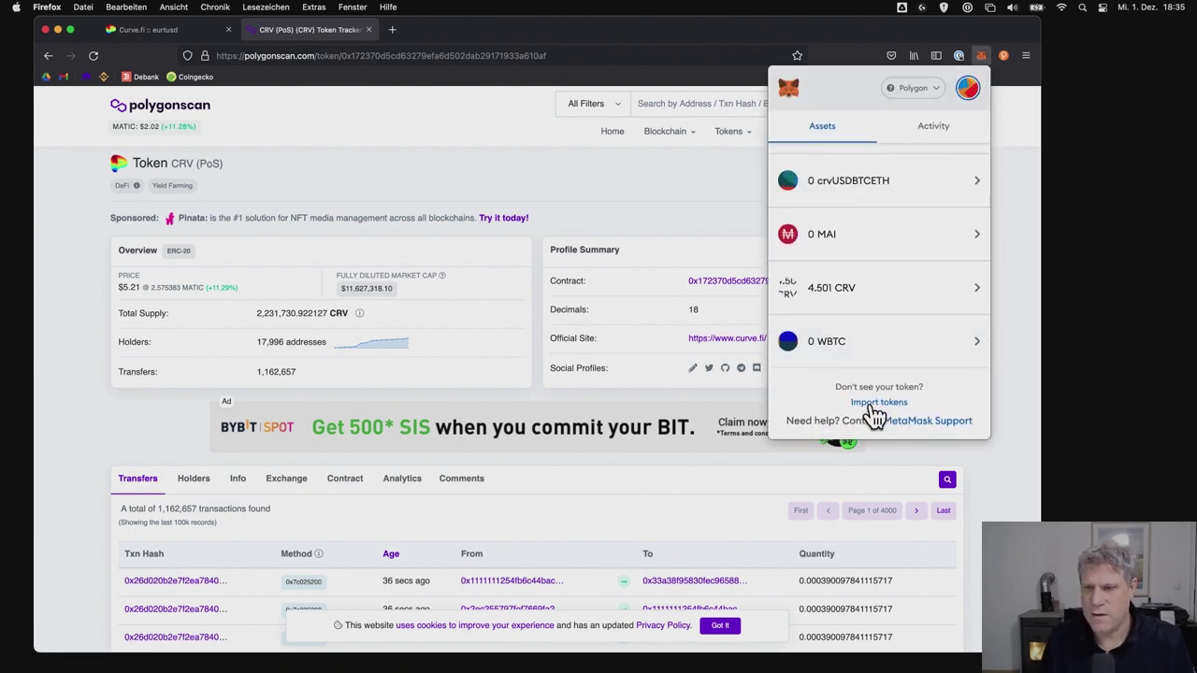
pyautogui.click(875, 402)
pyautogui.press('super+v')
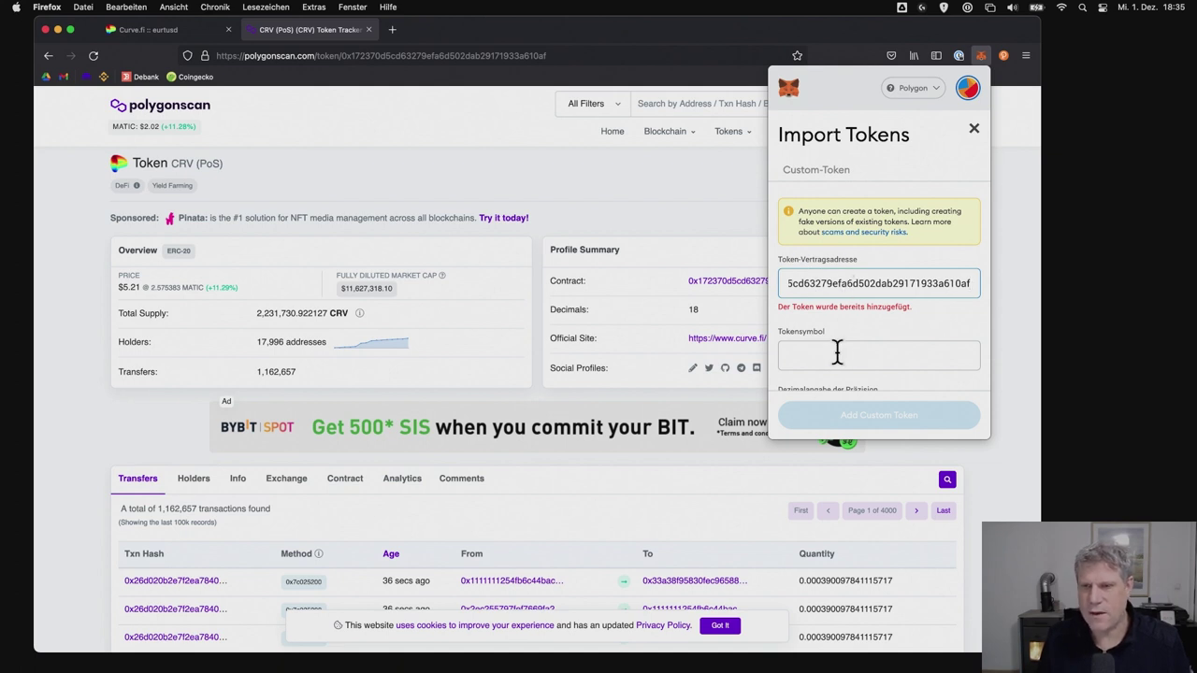
pyautogui.scroll(-2, 824, 360)
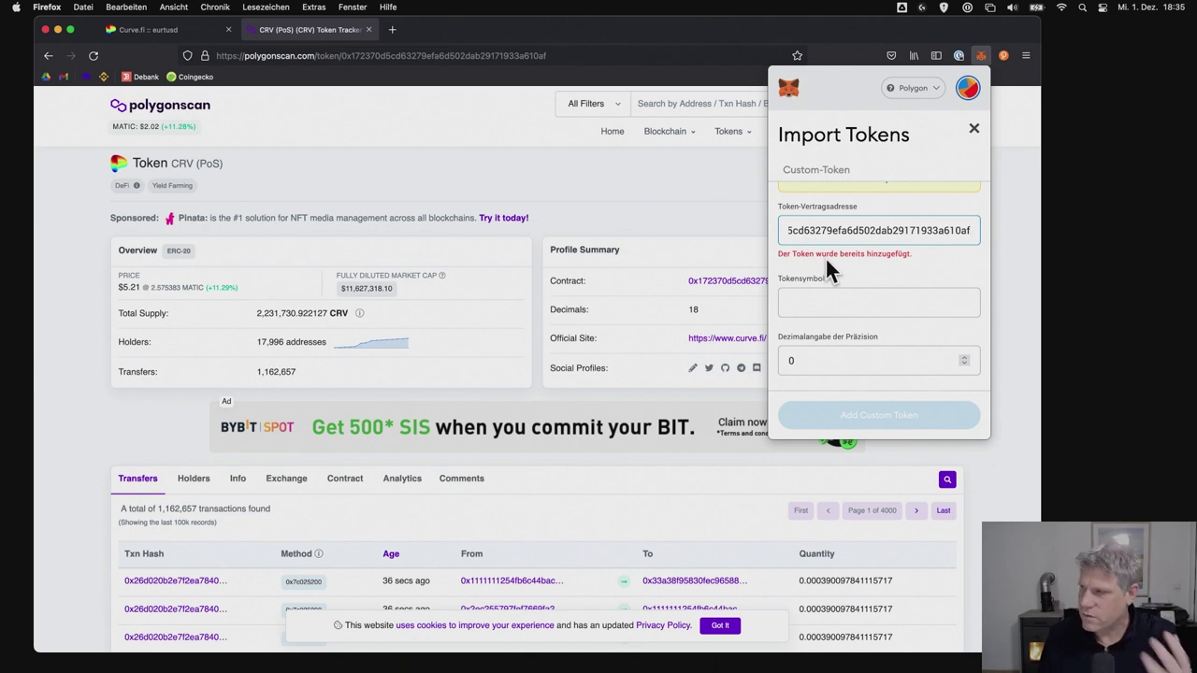
pyautogui.scroll(2, 826, 262)
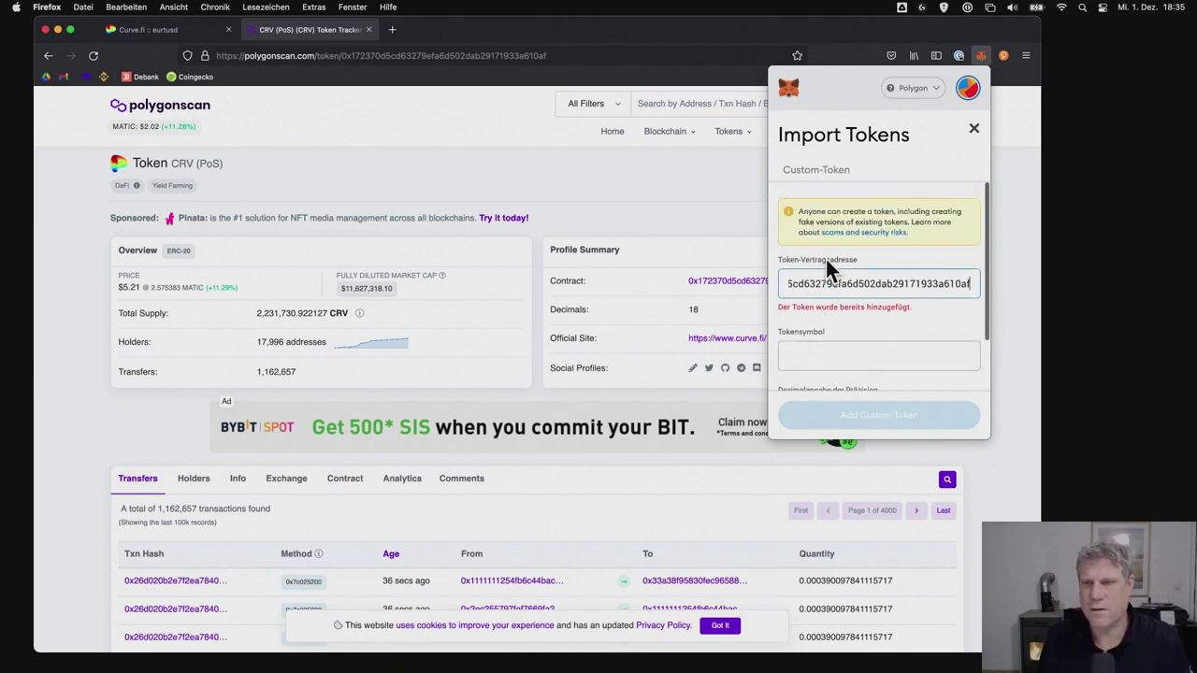
pyautogui.click(974, 129)
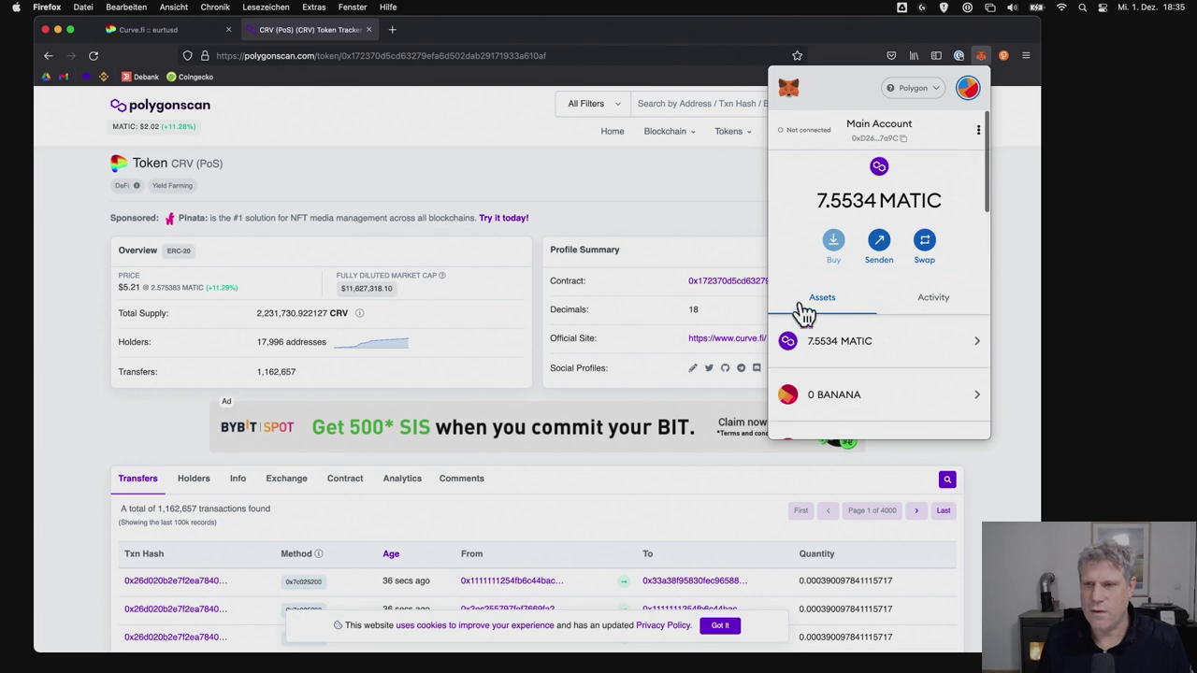
pyautogui.scroll(-5, 831, 365)
pyautogui.scroll(-5, 833, 365)
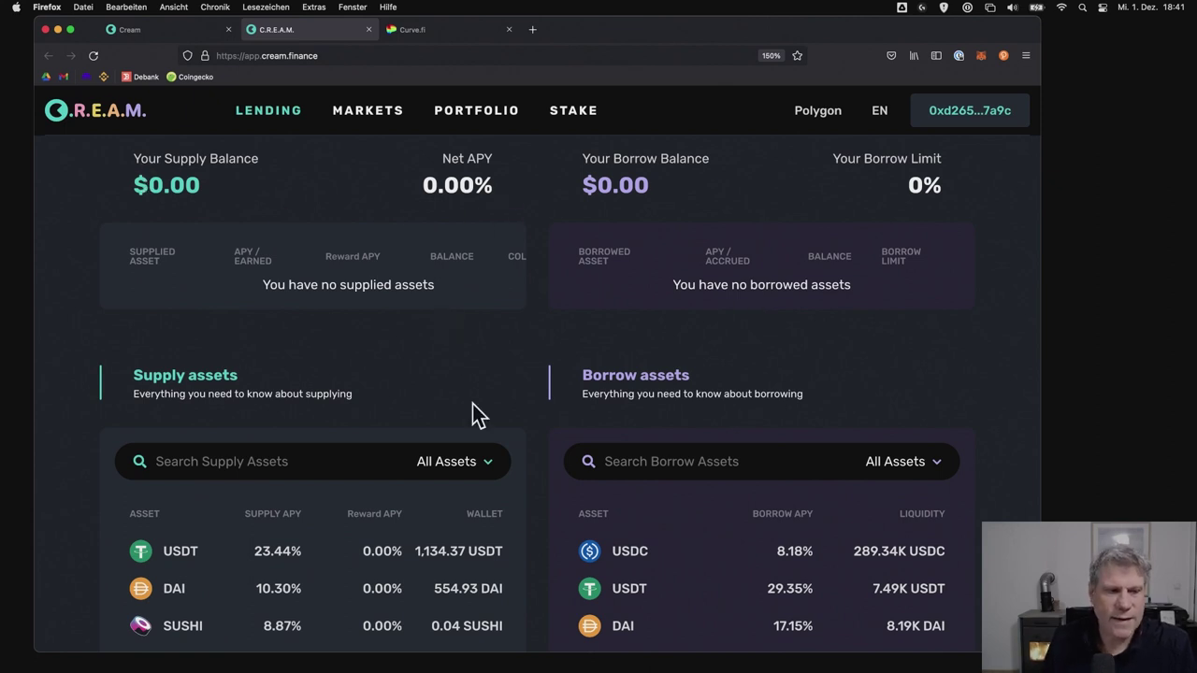
# On Cream Finance, approve CRV for supplying and confirm the CRV access permission in the wallet.
pyautogui.scroll(-3, 506, 454)
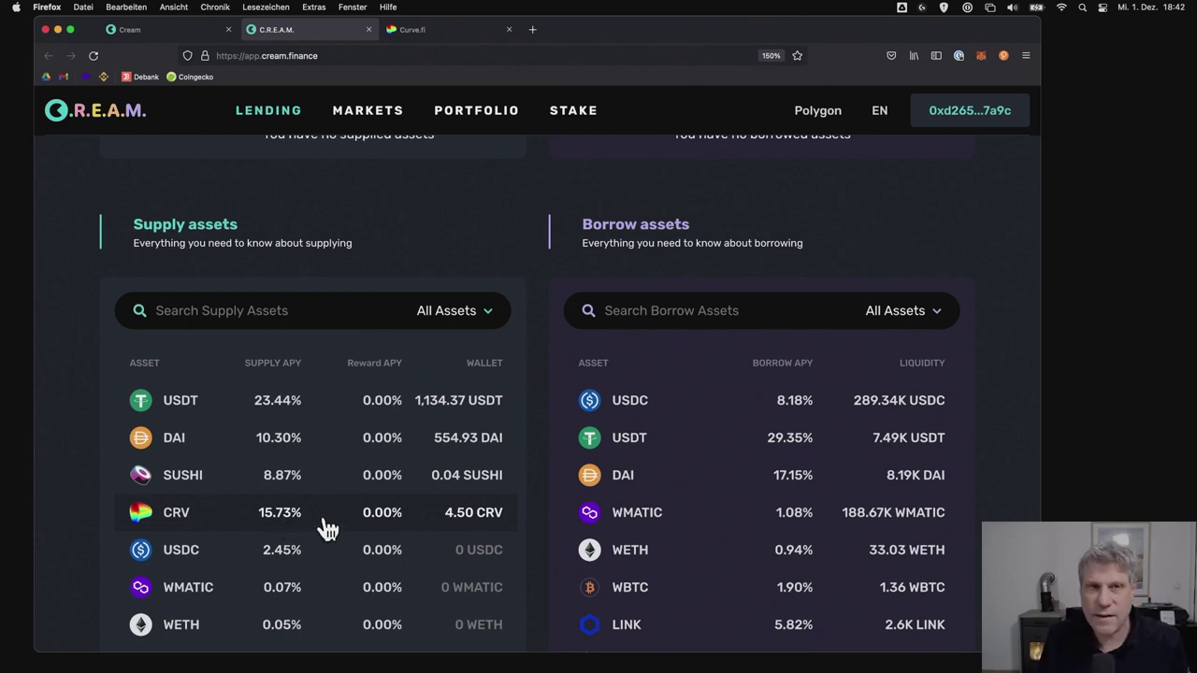
pyautogui.click(192, 520)
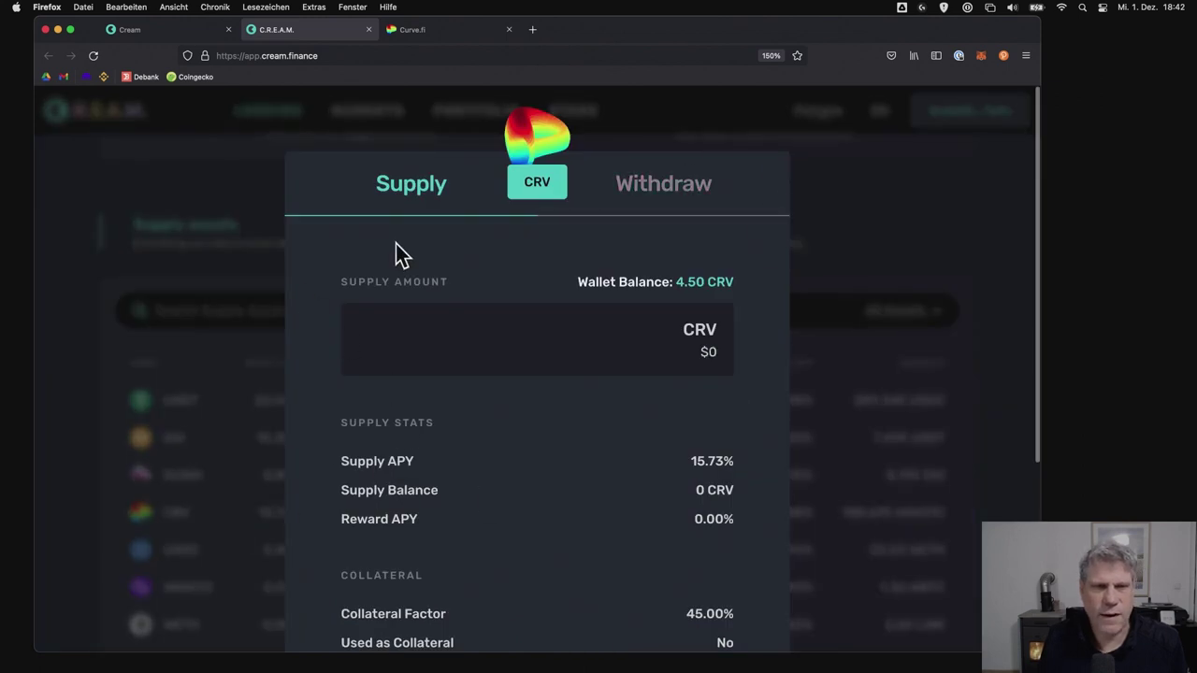
pyautogui.scroll(-5, 508, 463)
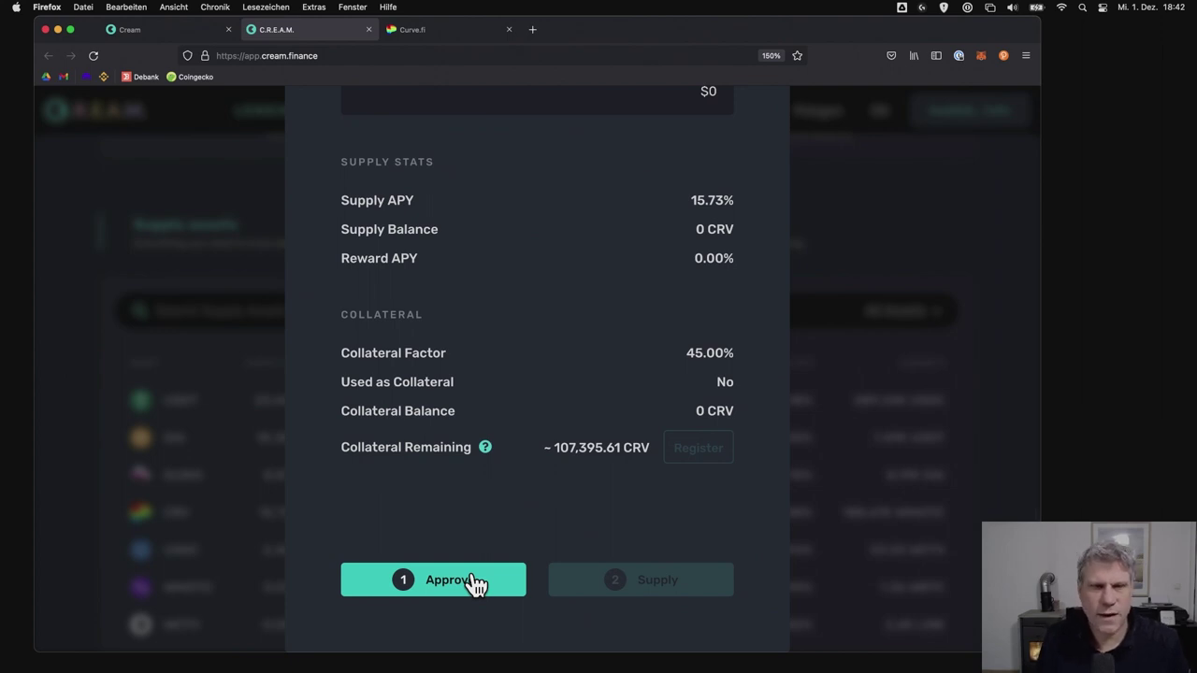
pyautogui.click(474, 582)
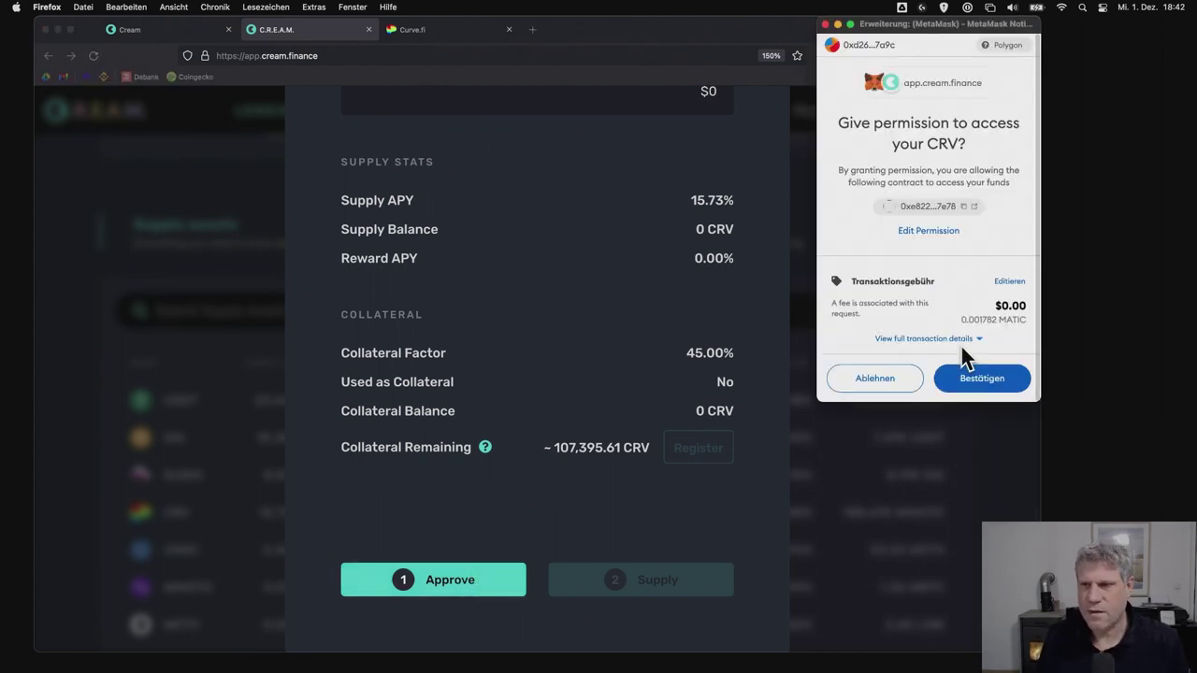
pyautogui.click(965, 374)
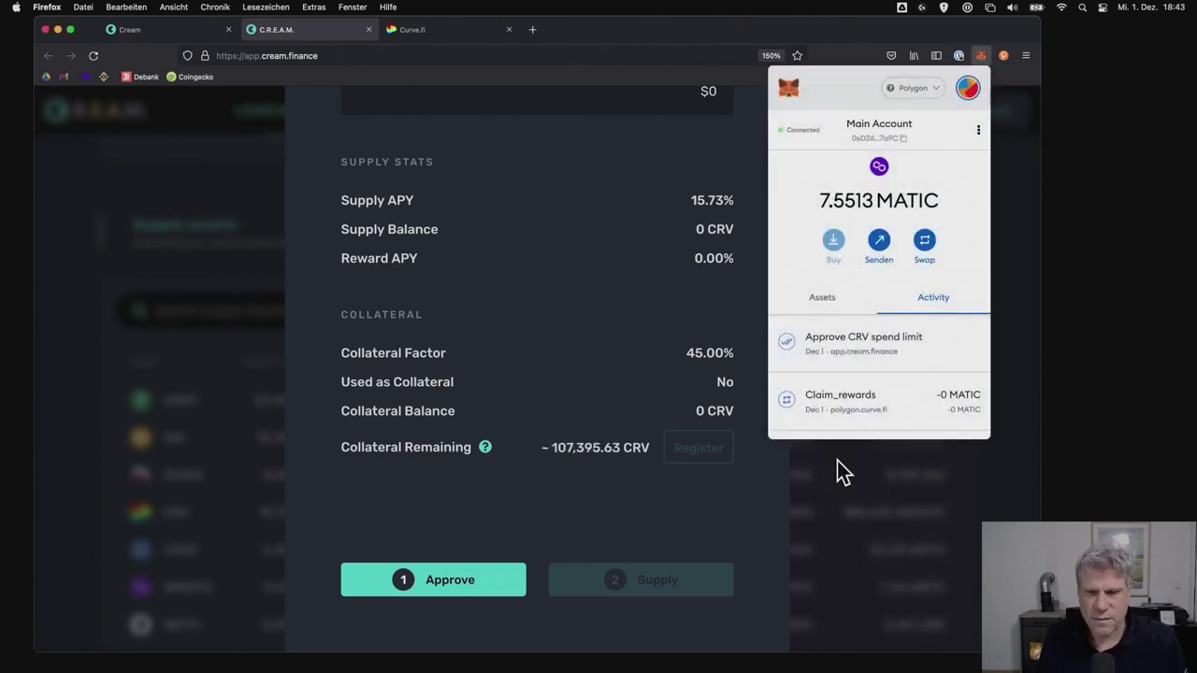
pyautogui.click(802, 501)
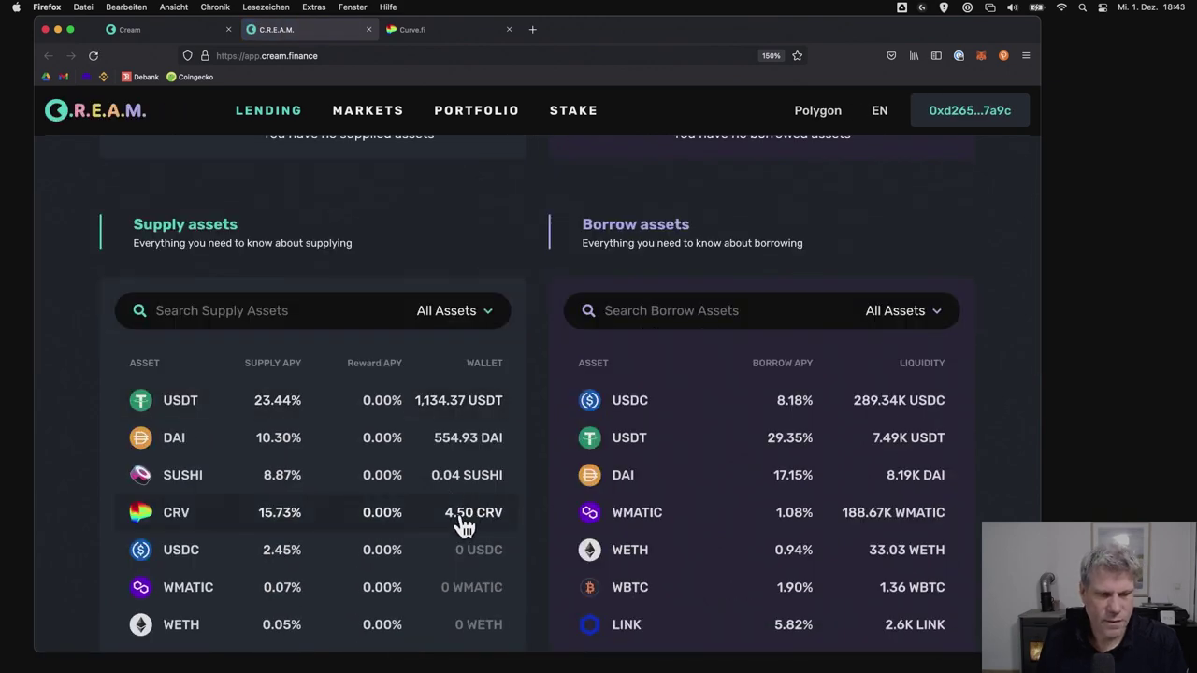
# Enter 4.5 CRV as the supply amount in the CRV supply form and close the form without supplying.
pyautogui.click(459, 524)
pyautogui.scroll(-1, 524, 519)
pyautogui.scroll(-2, 526, 527)
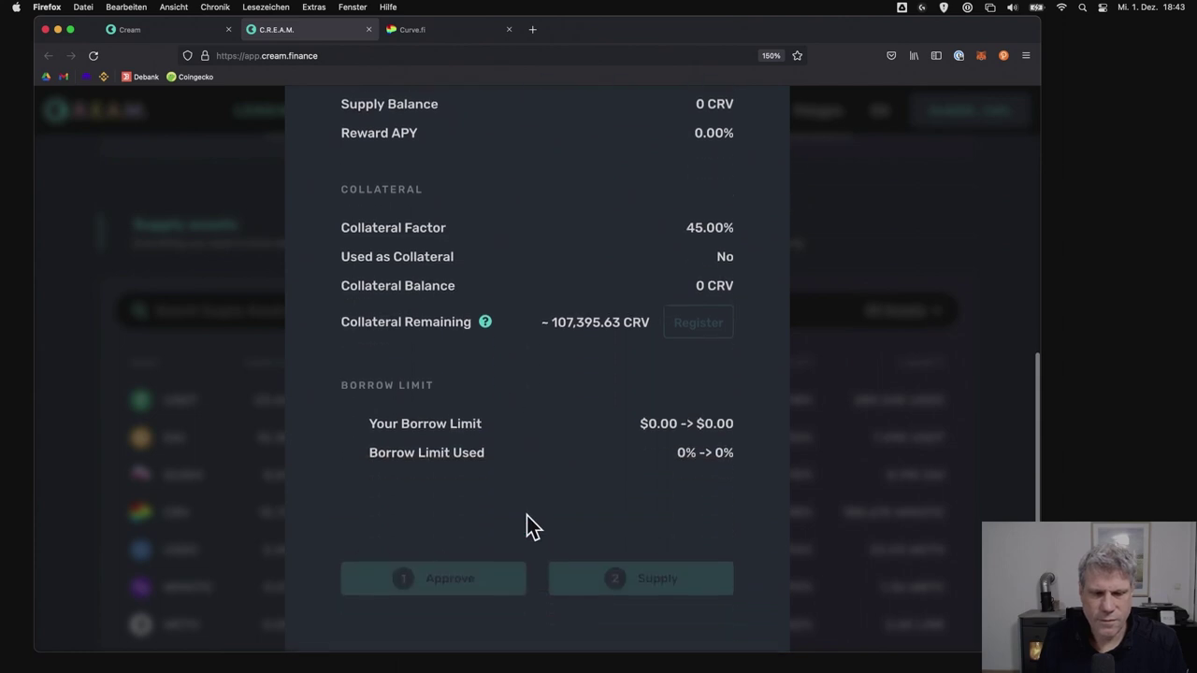
pyautogui.scroll(5, 527, 526)
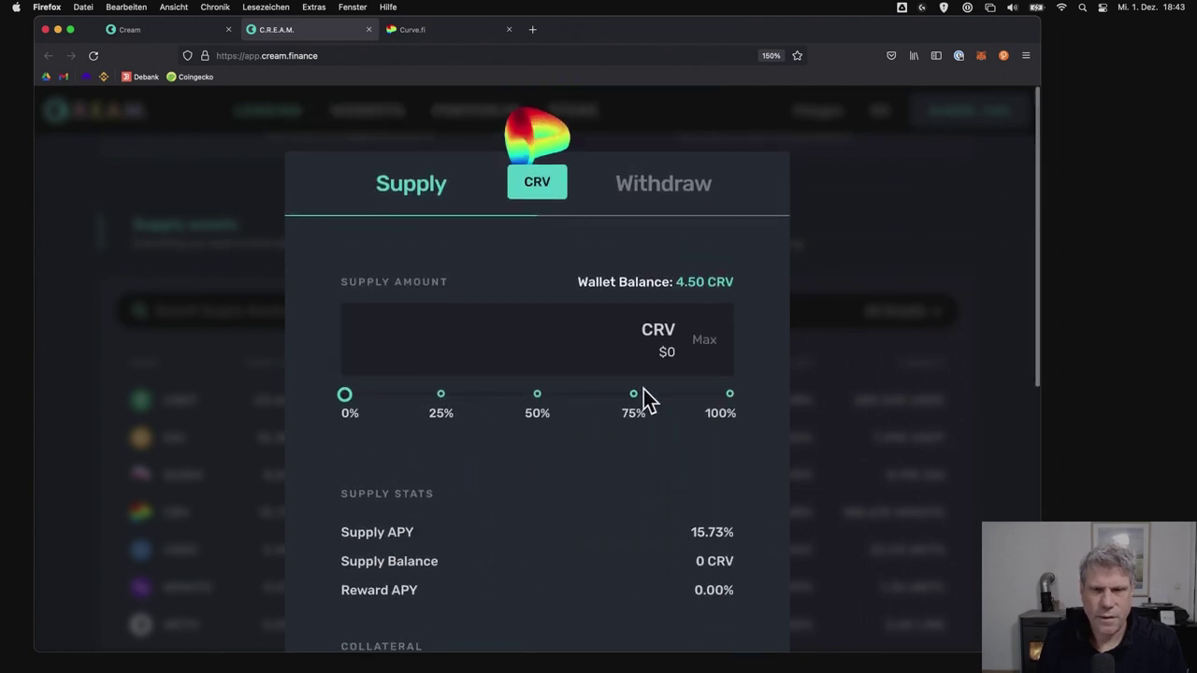
pyautogui.click(633, 323)
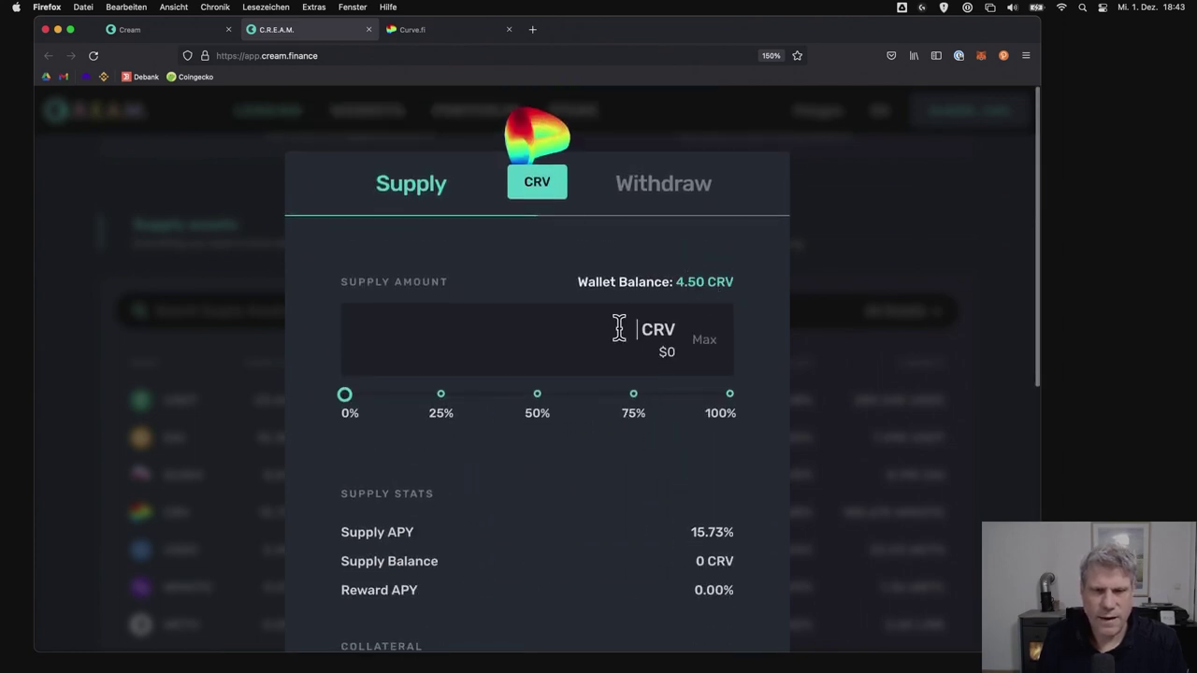
pyautogui.write('4.5')
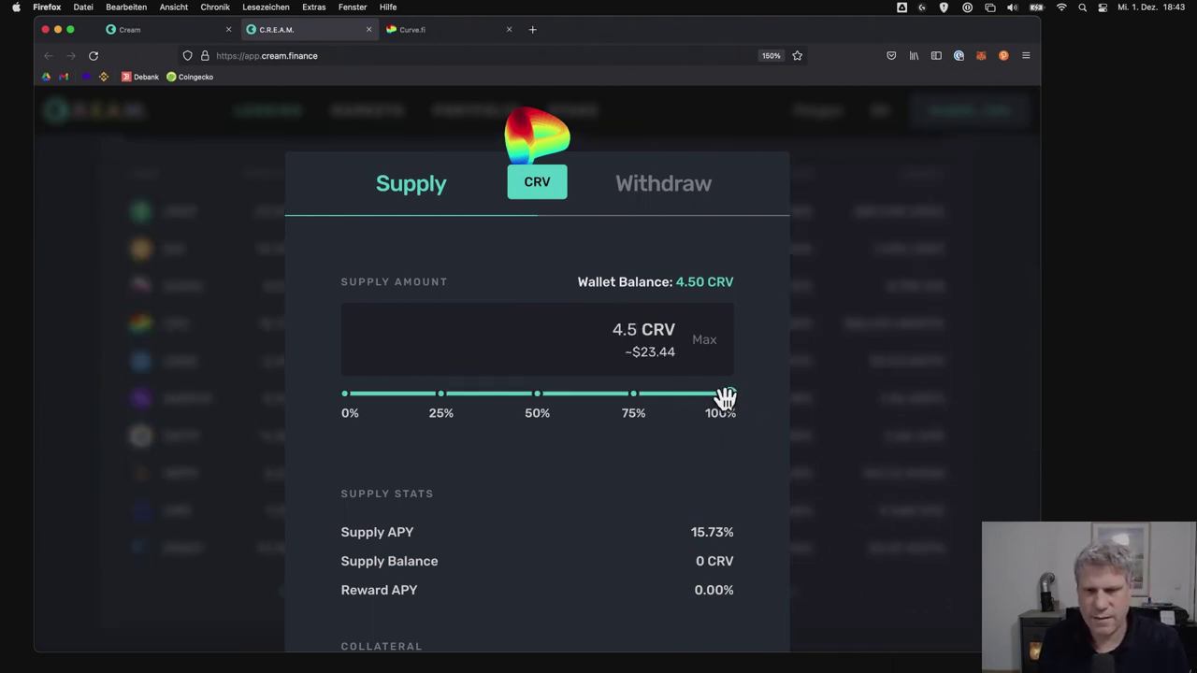
pyautogui.moveTo(734, 397)
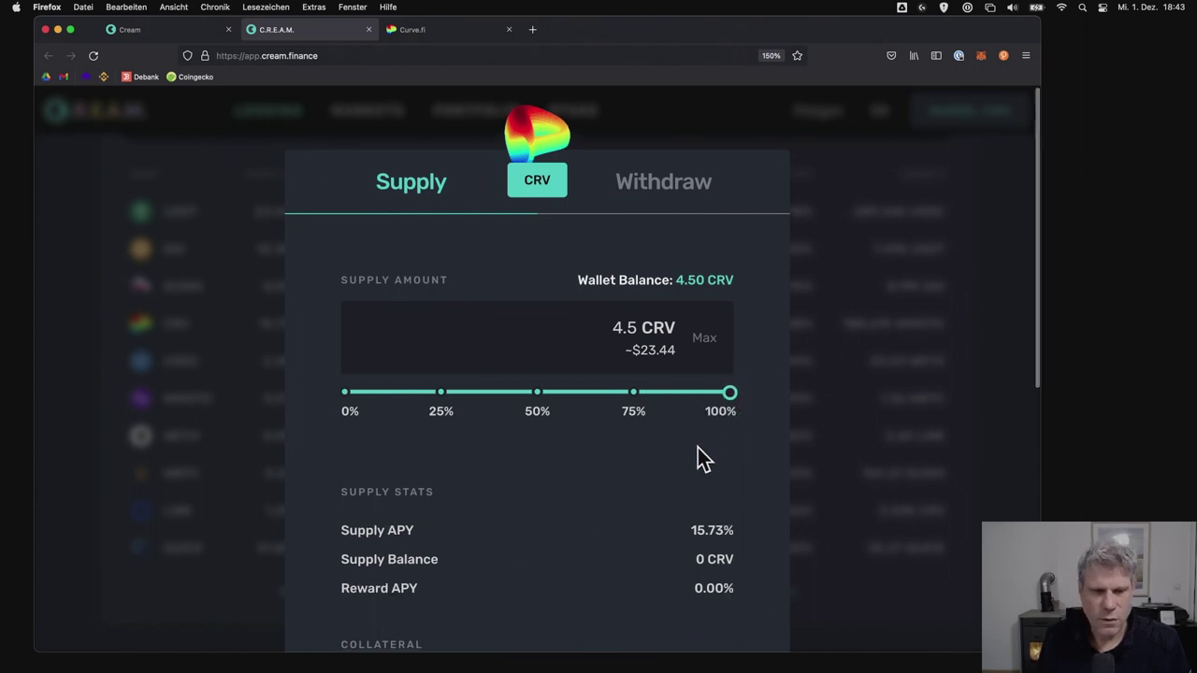
pyautogui.scroll(-10, 698, 448)
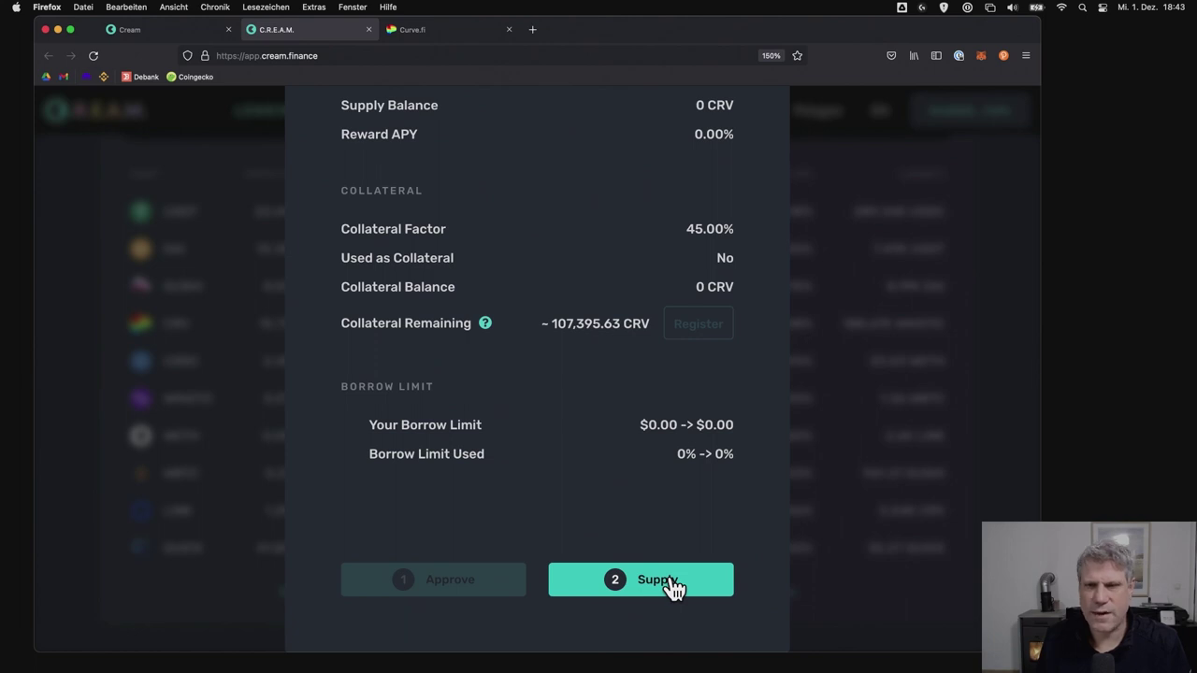
pyautogui.scroll(10, 628, 515)
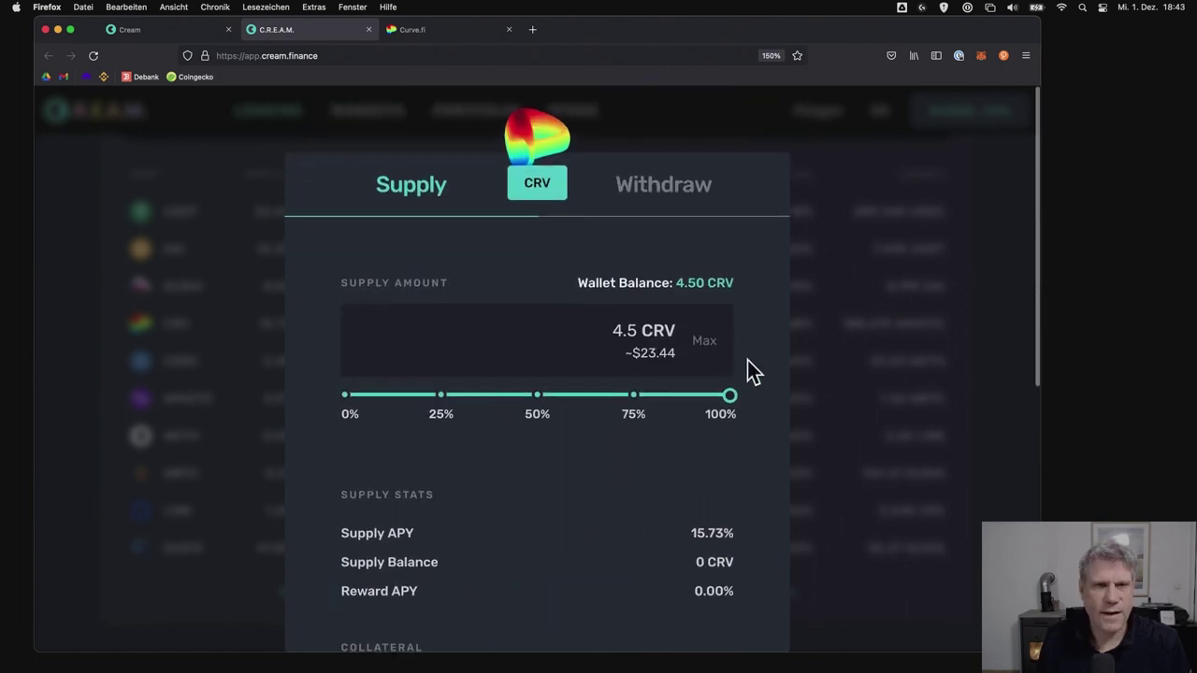
pyautogui.click(804, 379)
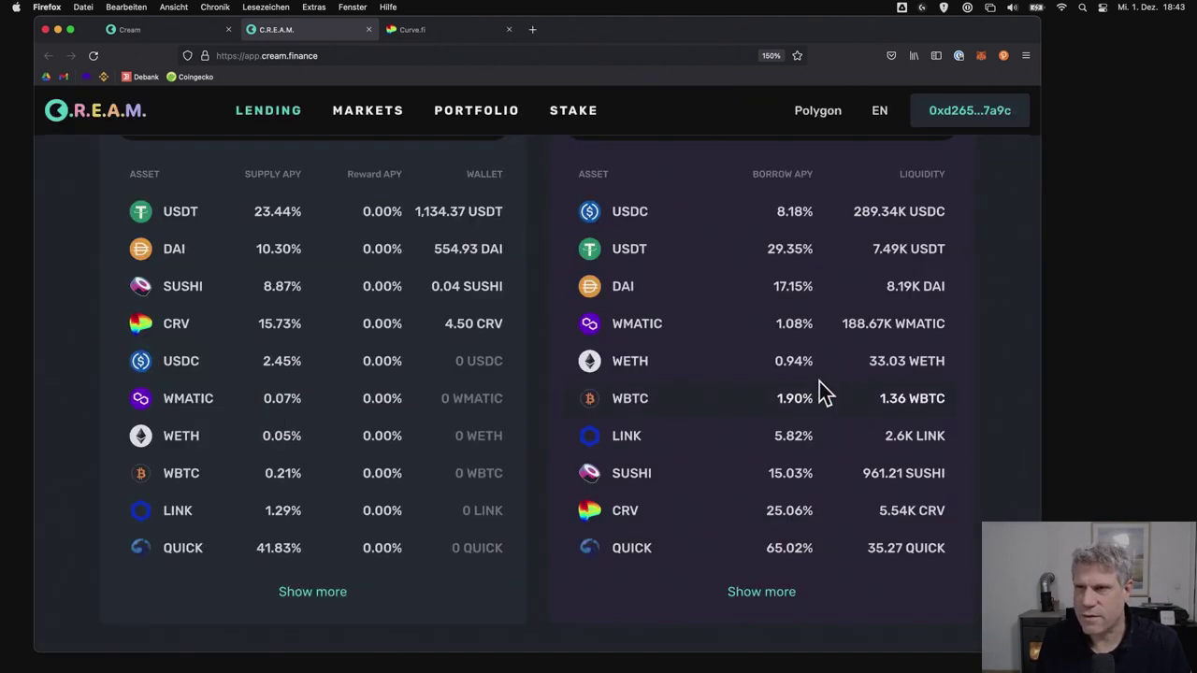
# Open the CRV market on Cream Finance and examine its withdraw form and supply APY.
pyautogui.click(336, 337)
pyautogui.click(669, 192)
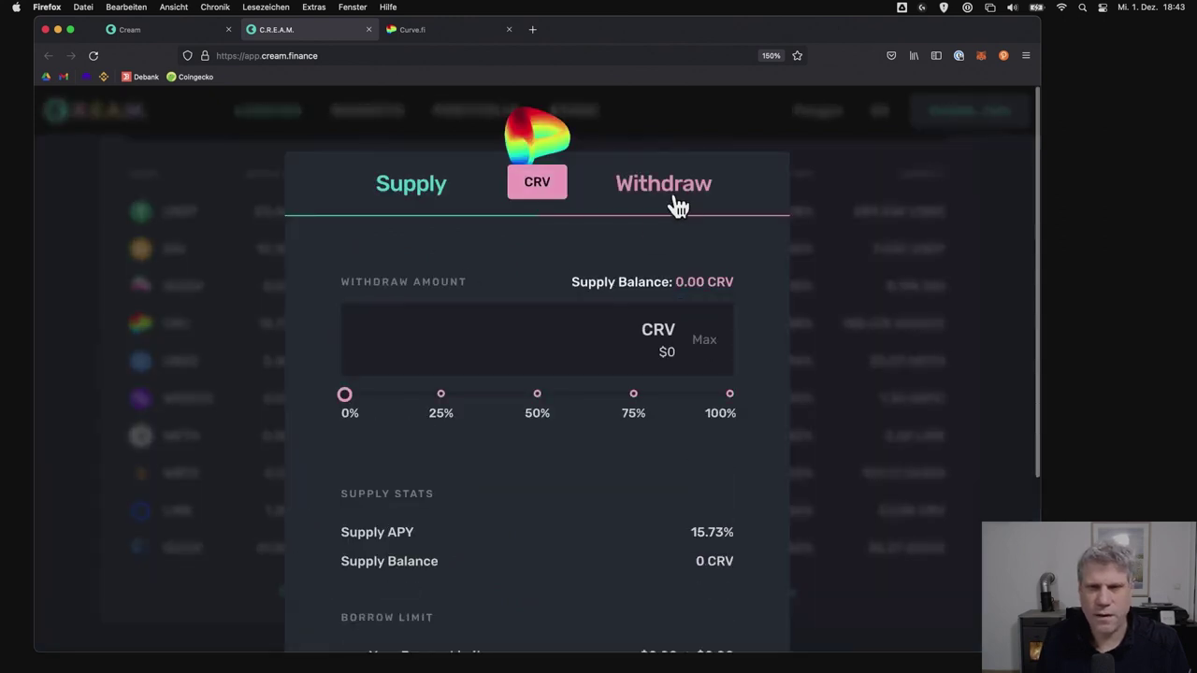
pyautogui.click(342, 388)
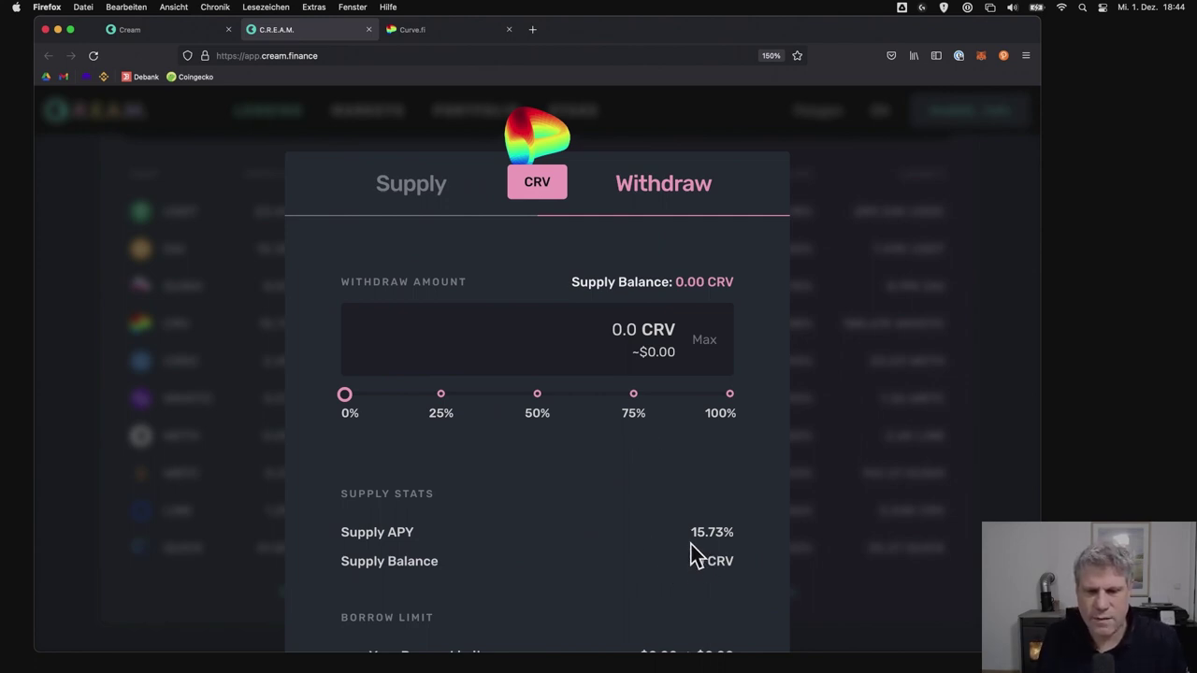
pyautogui.moveTo(690, 532); pyautogui.dragTo(739, 535)
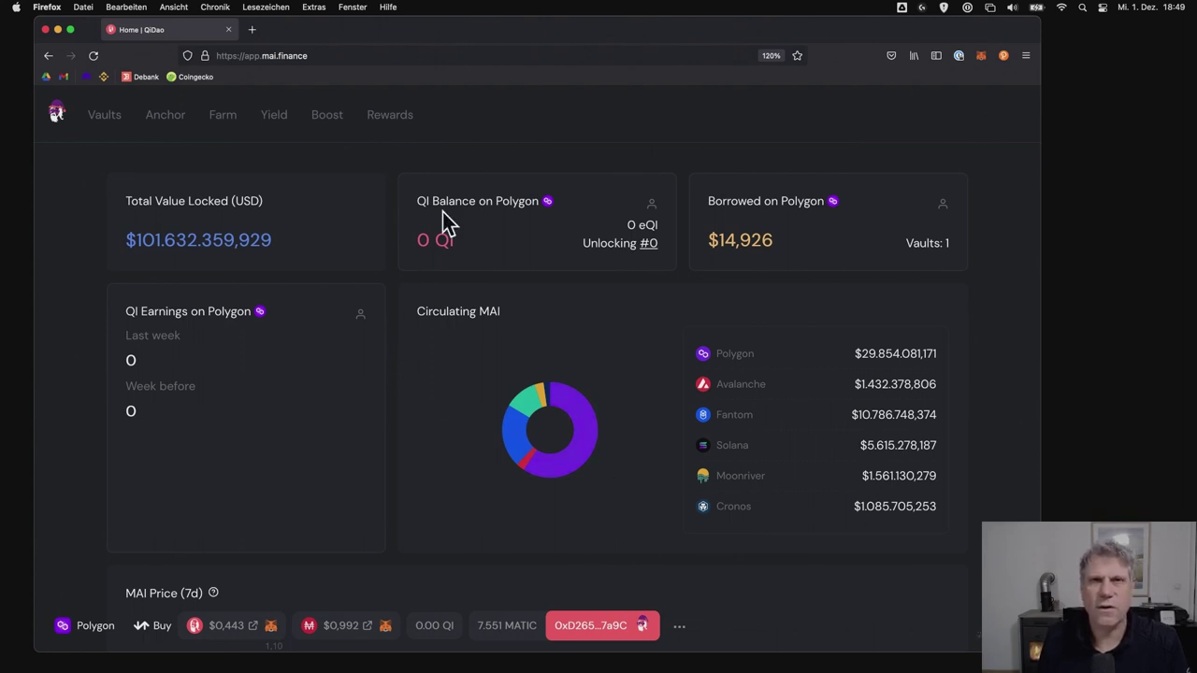
# On Mai Finance, browse the assets available for creating a vault, return to the own vaults and read the CRV vault's reward condition.
pyautogui.click(108, 116)
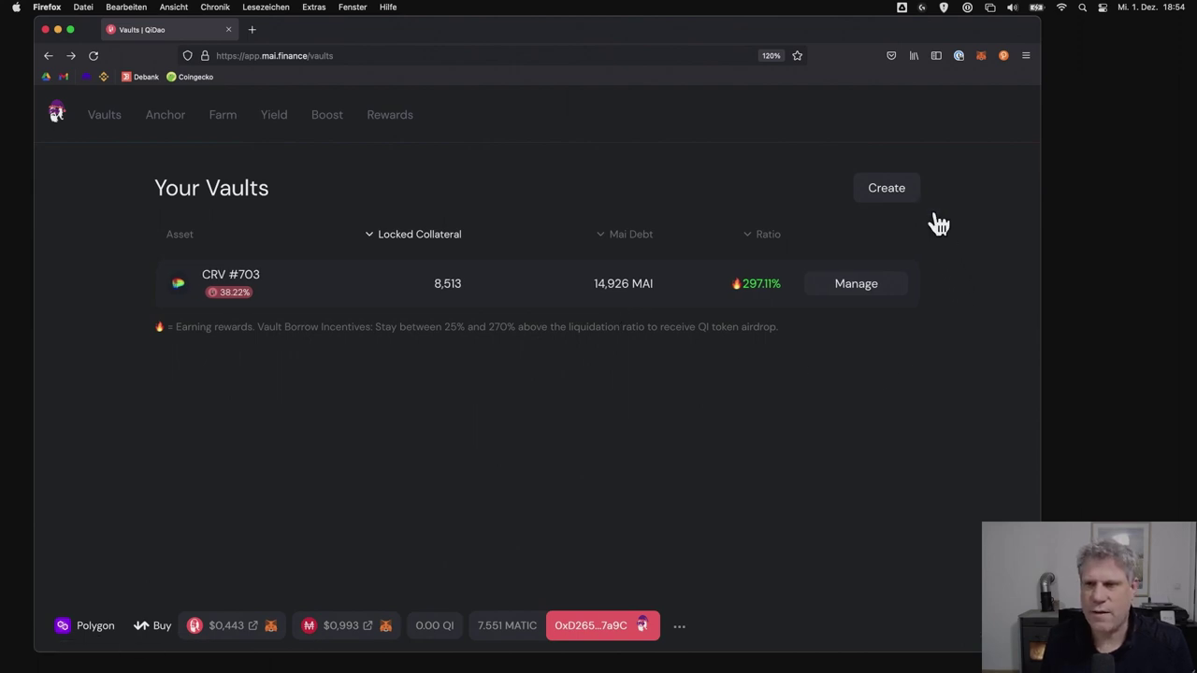
pyautogui.click(906, 194)
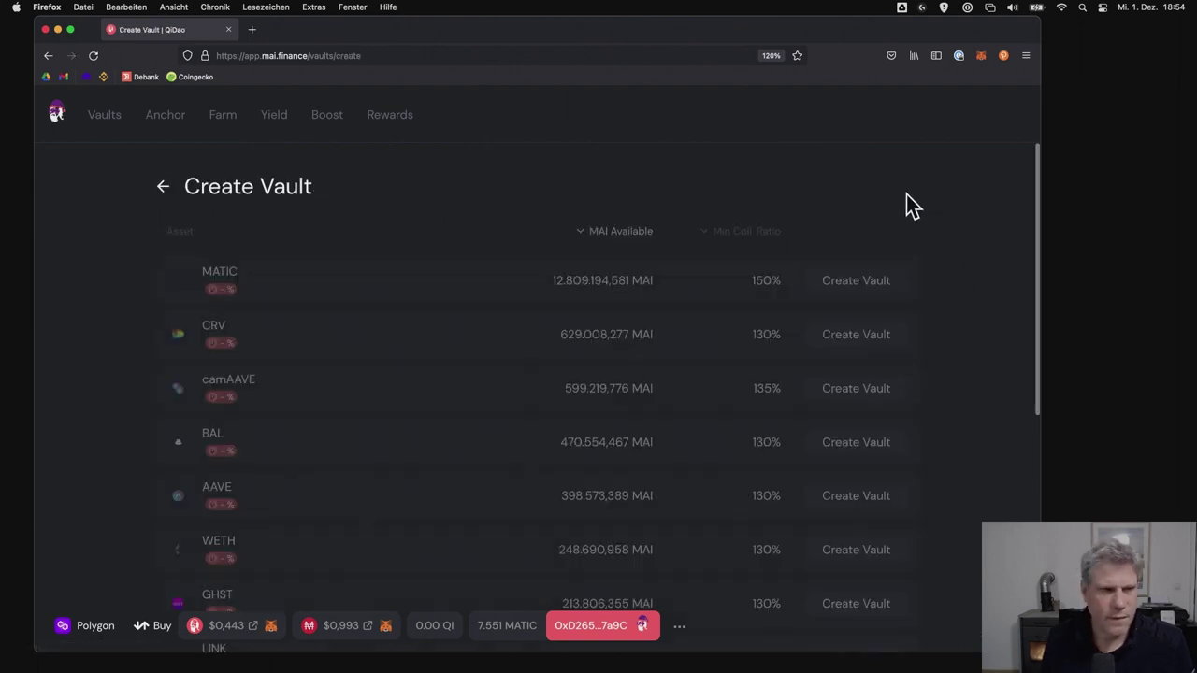
pyautogui.scroll(-2, 374, 447)
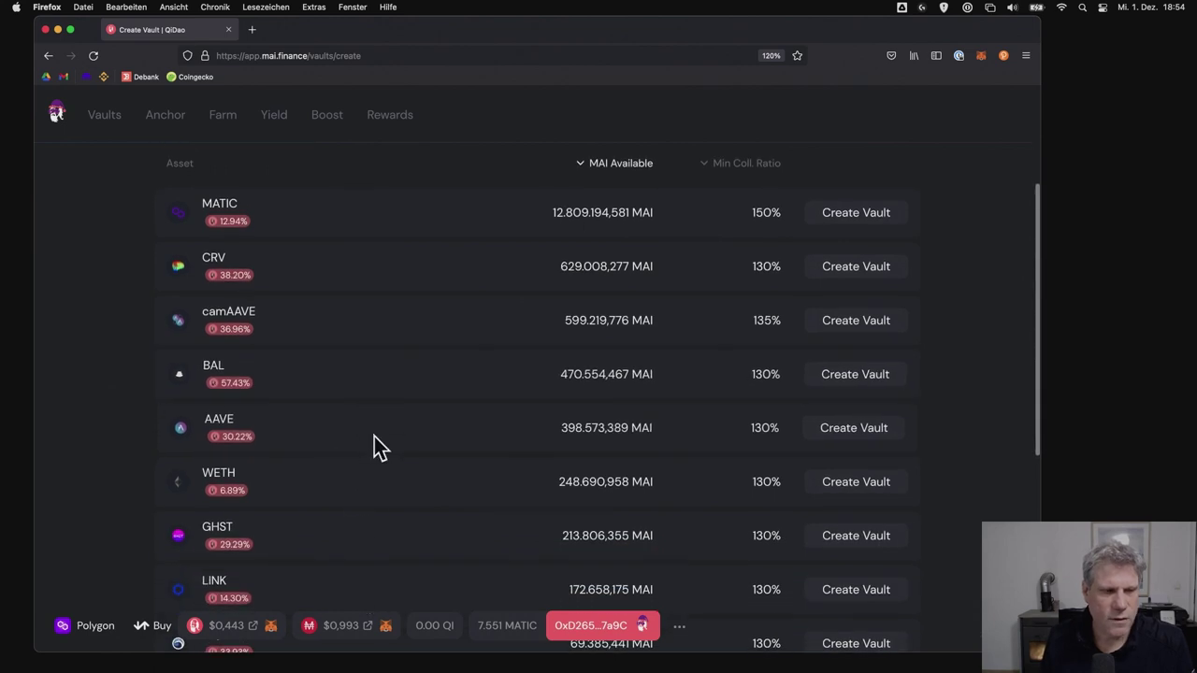
pyautogui.scroll(2, 374, 447)
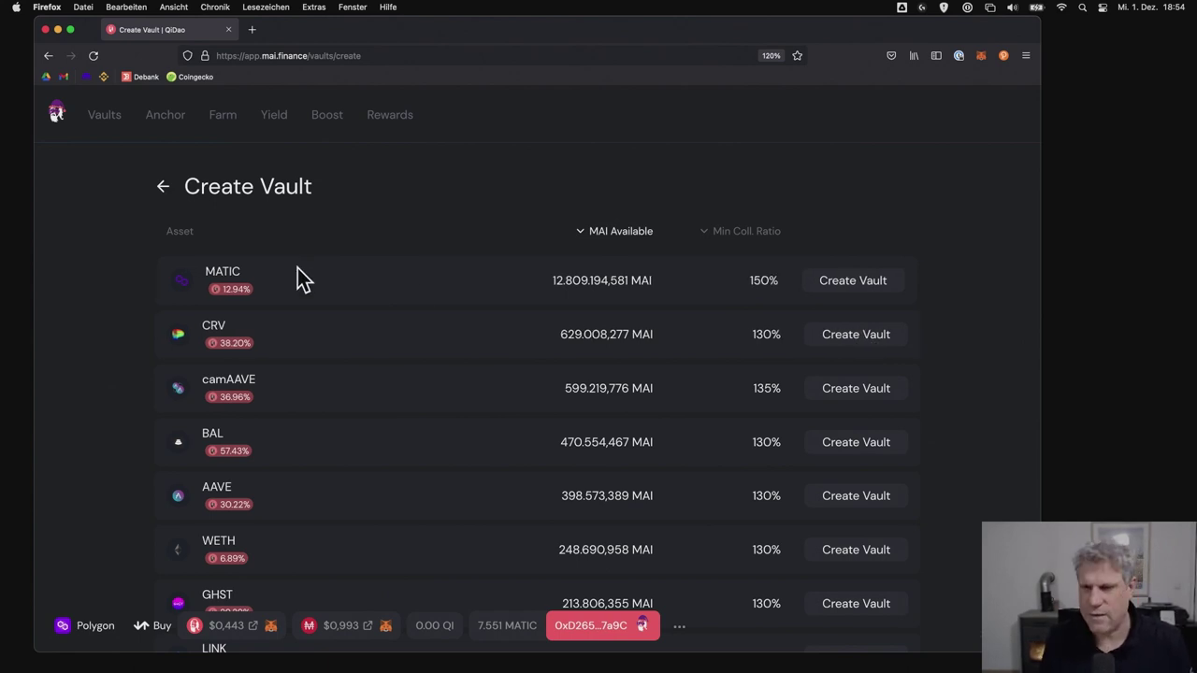
pyautogui.click(163, 190)
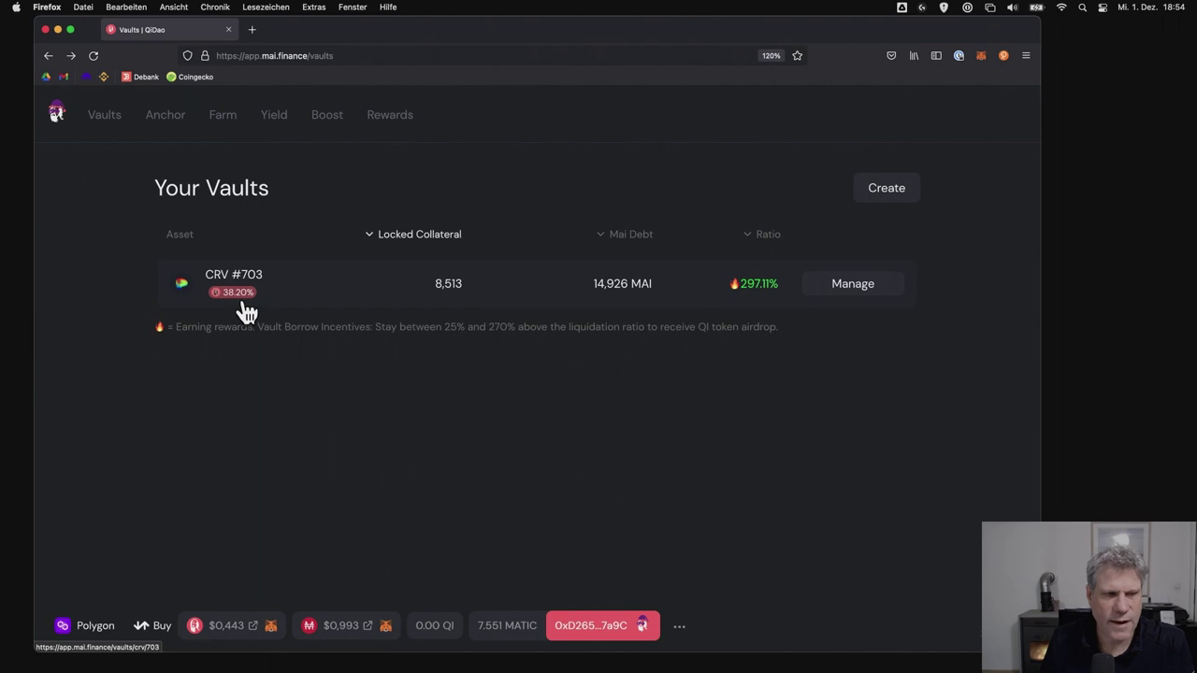
pyautogui.moveTo(233, 309)
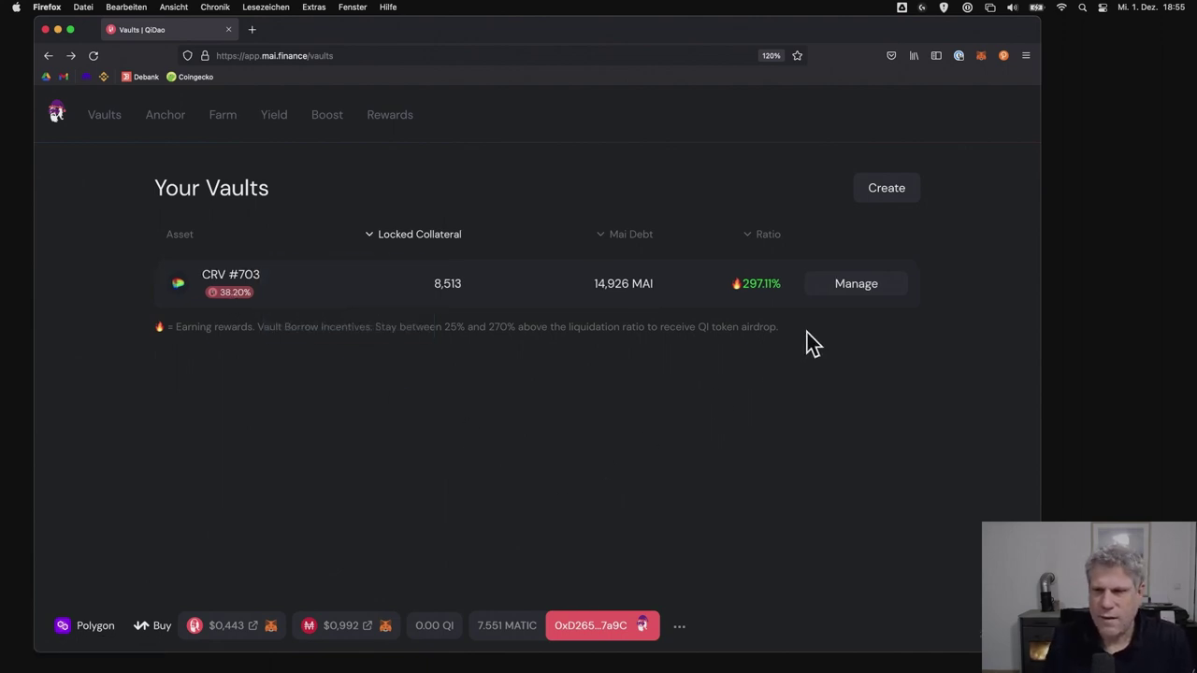
# Deposit the maximum balance of 4.501877174000362707 CRV as collateral in the existing CRV vault and confirm the transaction in MetaMask.
pyautogui.click(859, 289)
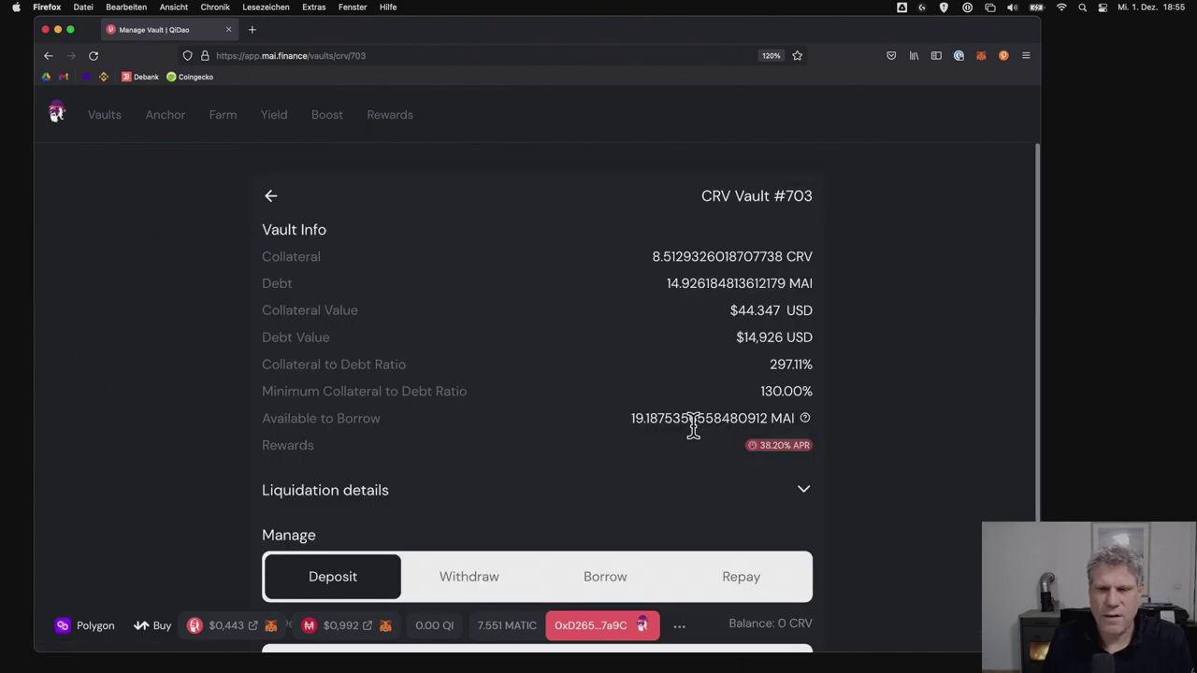
pyautogui.scroll(-3, 693, 426)
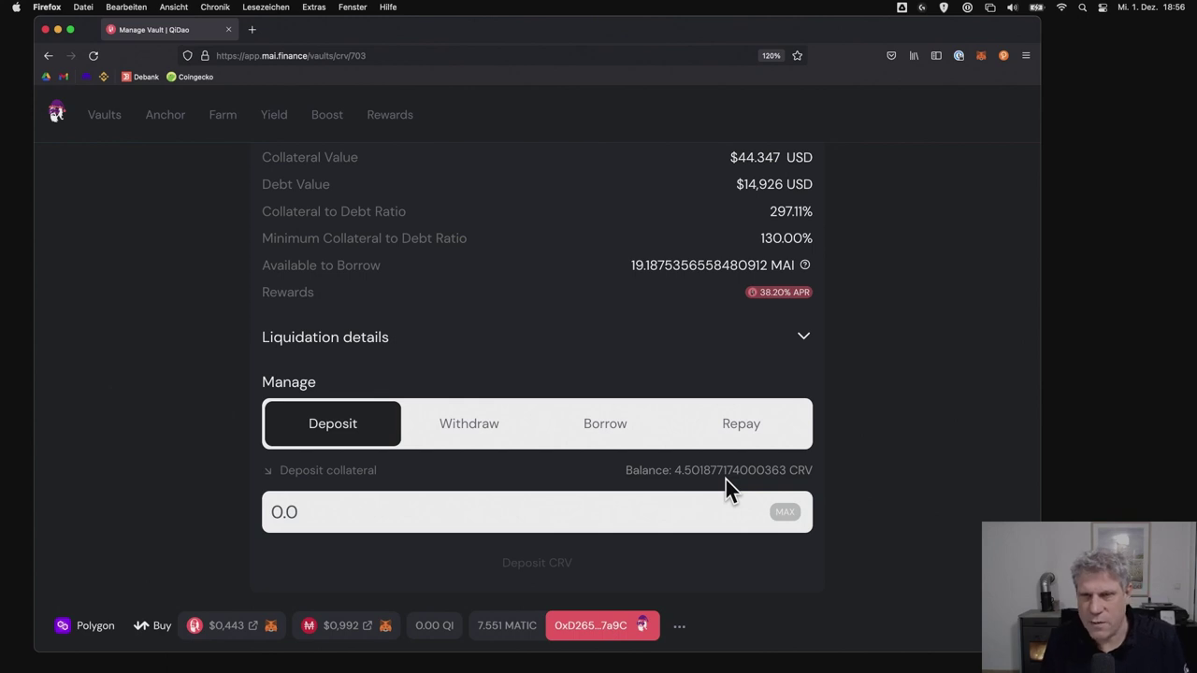
pyautogui.click(786, 513)
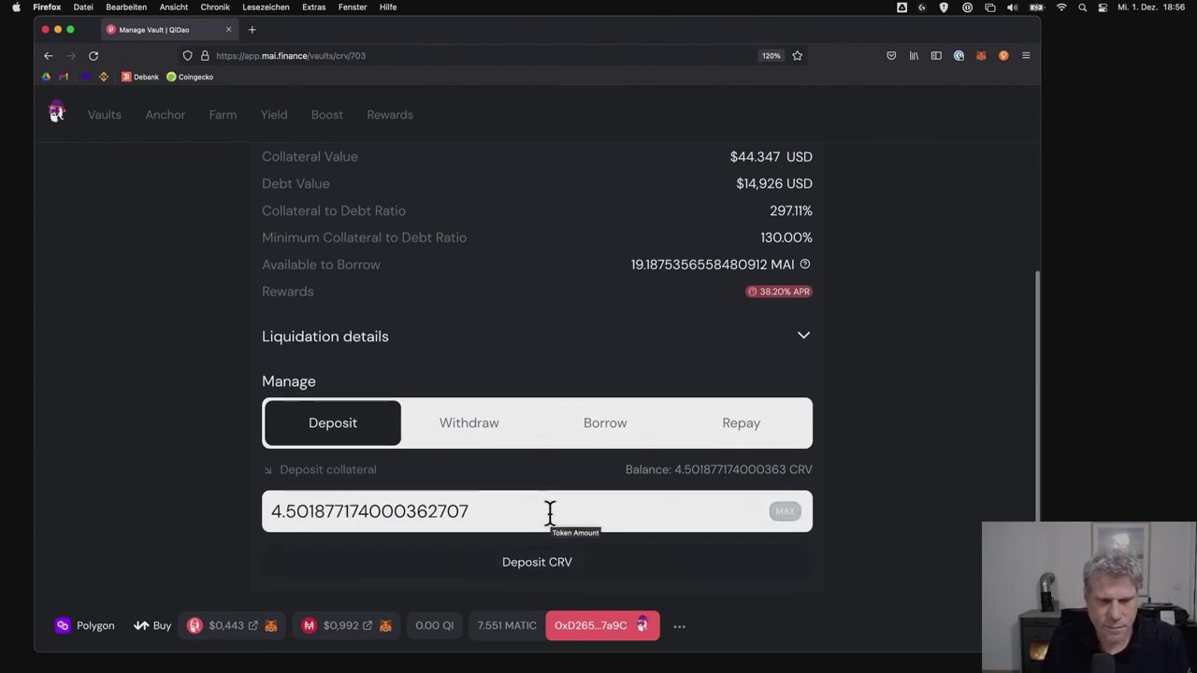
pyautogui.click(569, 566)
pyautogui.scroll(-1, 1000, 334)
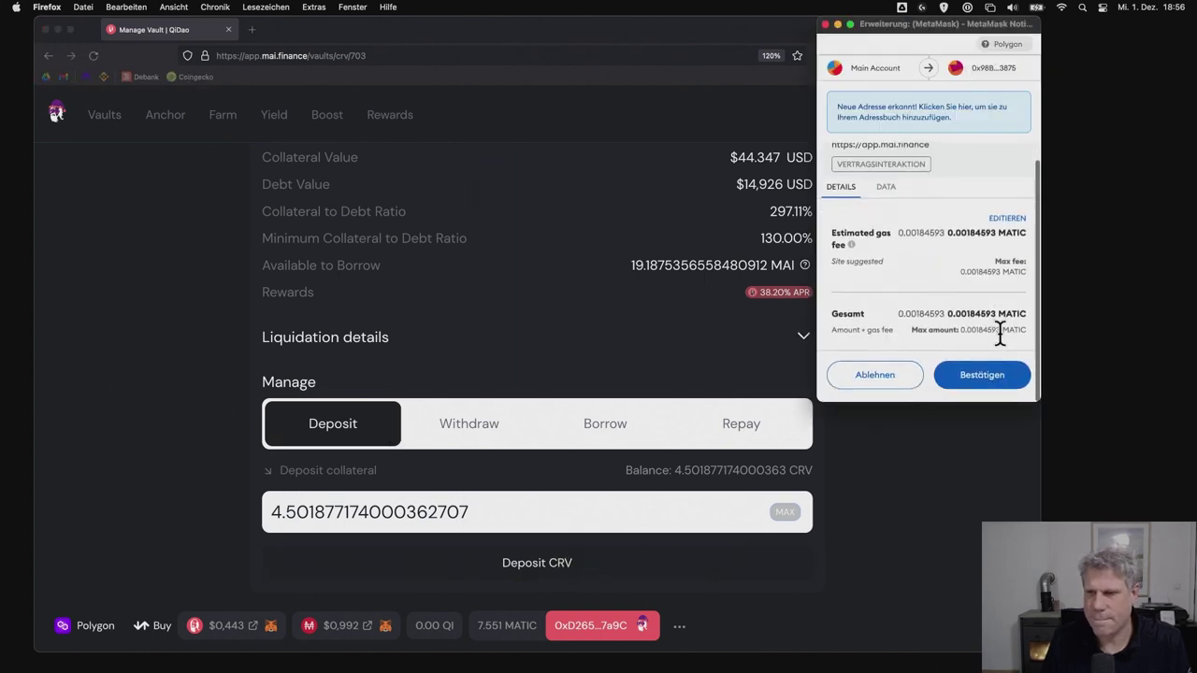
pyautogui.click(995, 388)
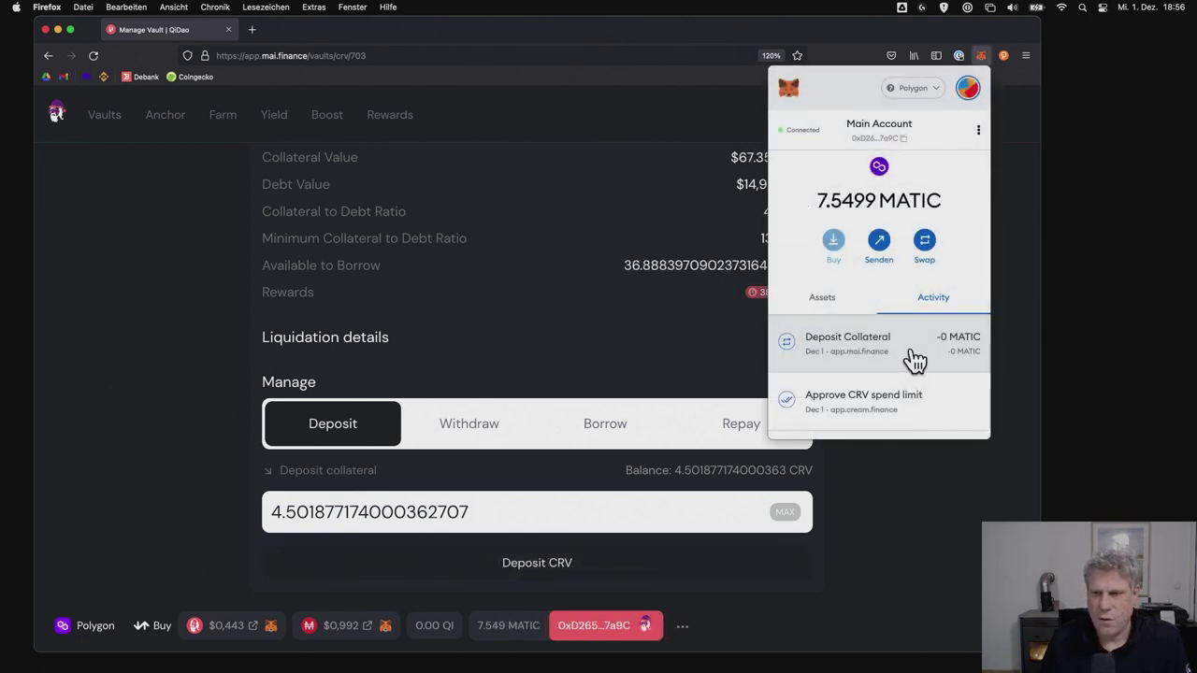
pyautogui.click(905, 481)
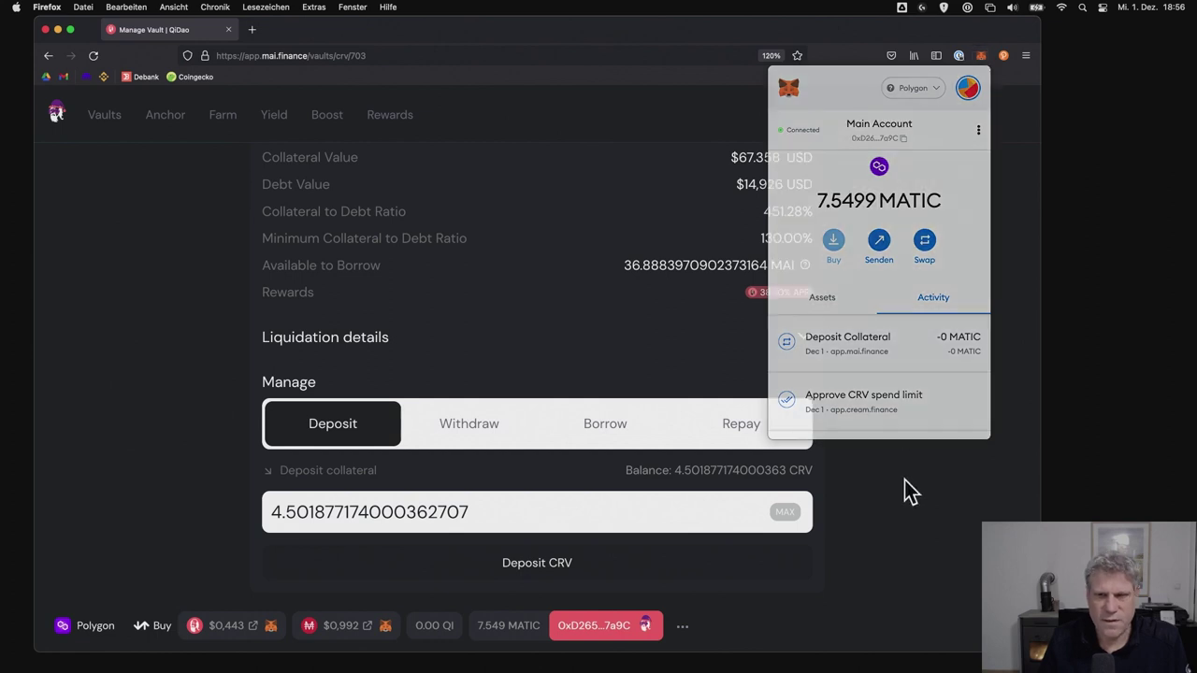
# Review the CRV vault's collateral and debt figures, then check its reward condition in the vault list.
pyautogui.scroll(3, 884, 390)
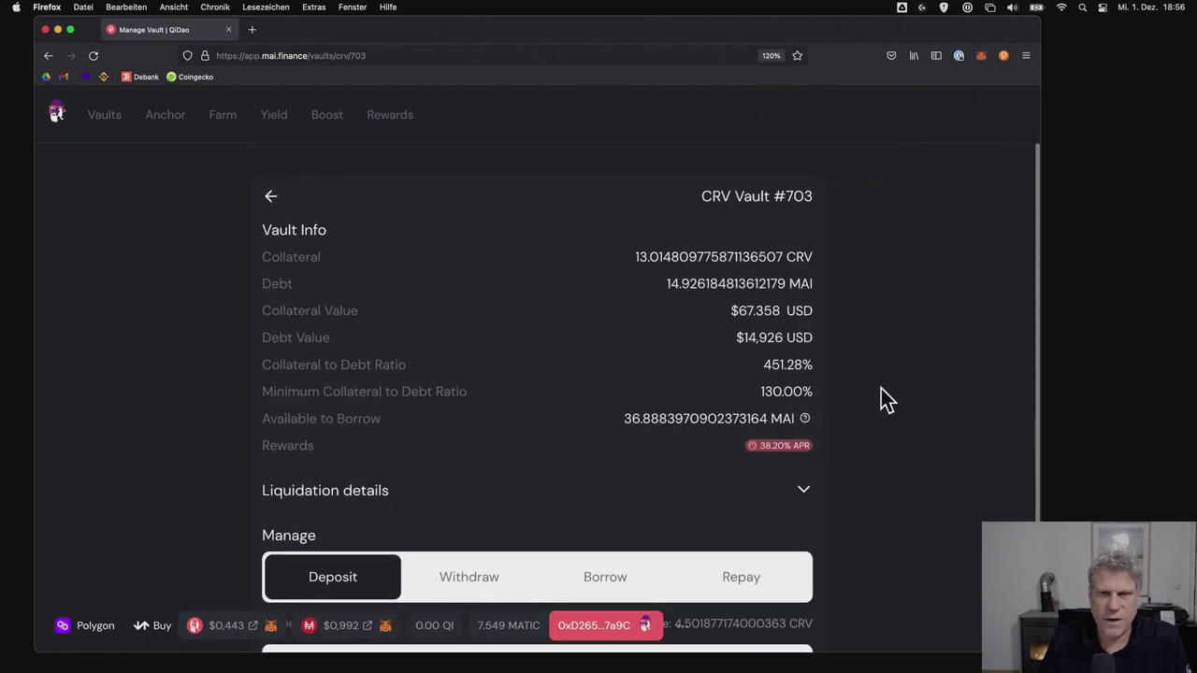
pyautogui.click(272, 197)
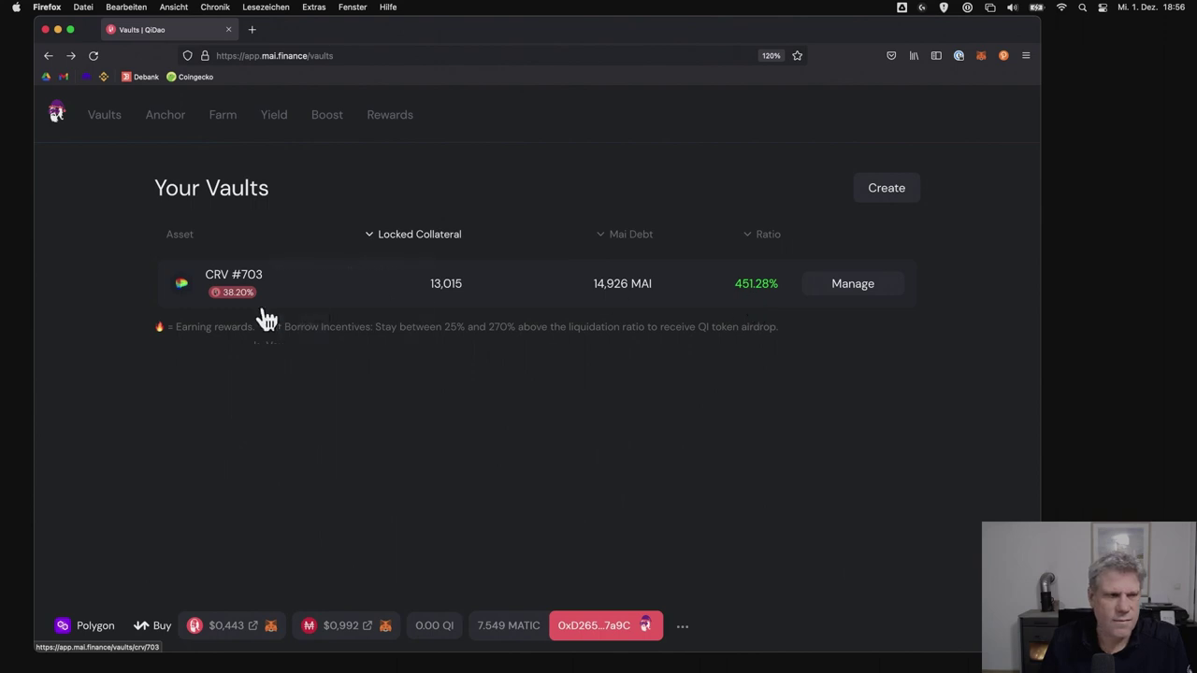
pyautogui.moveTo(255, 298)
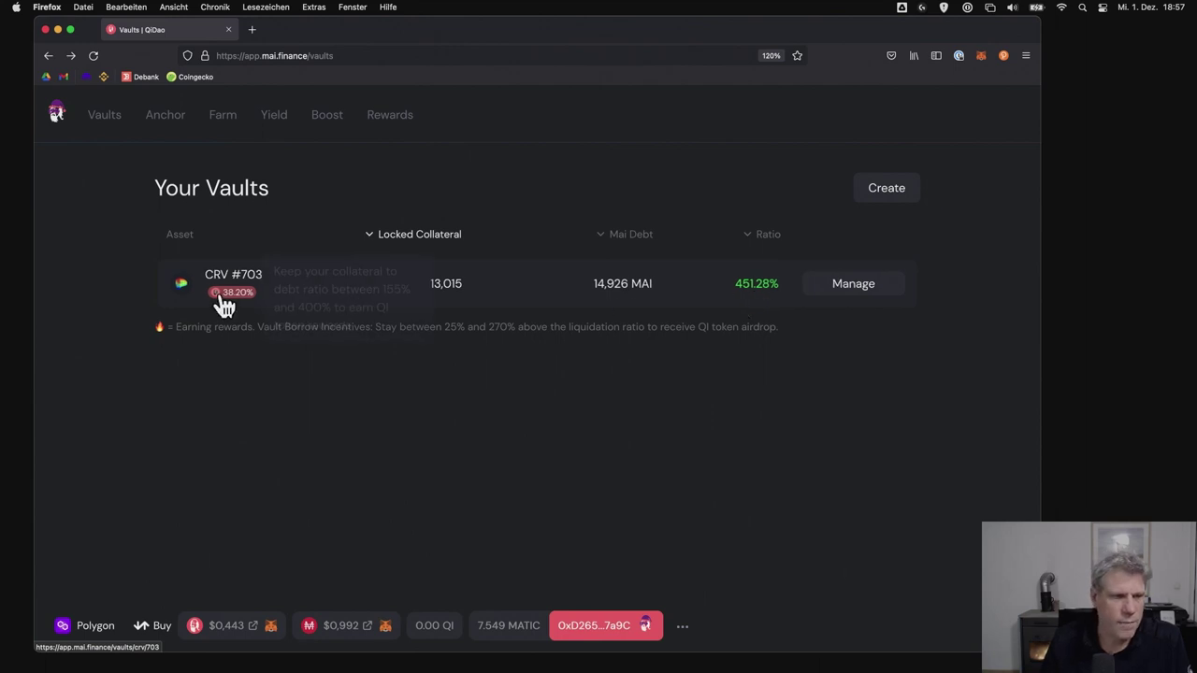
# In the CRV vault, set the MAI borrow amount to 7.746563388949837 for a collateral to debt ratio of 297.092%.
pyautogui.click(853, 284)
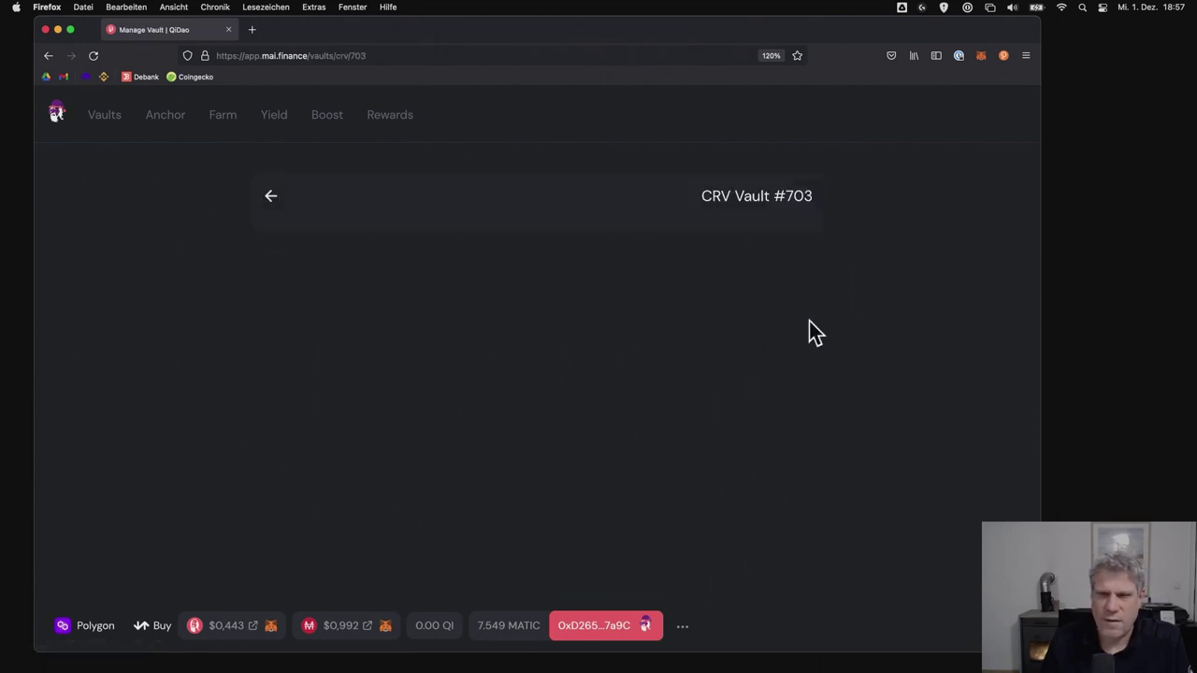
pyautogui.scroll(-3, 611, 501)
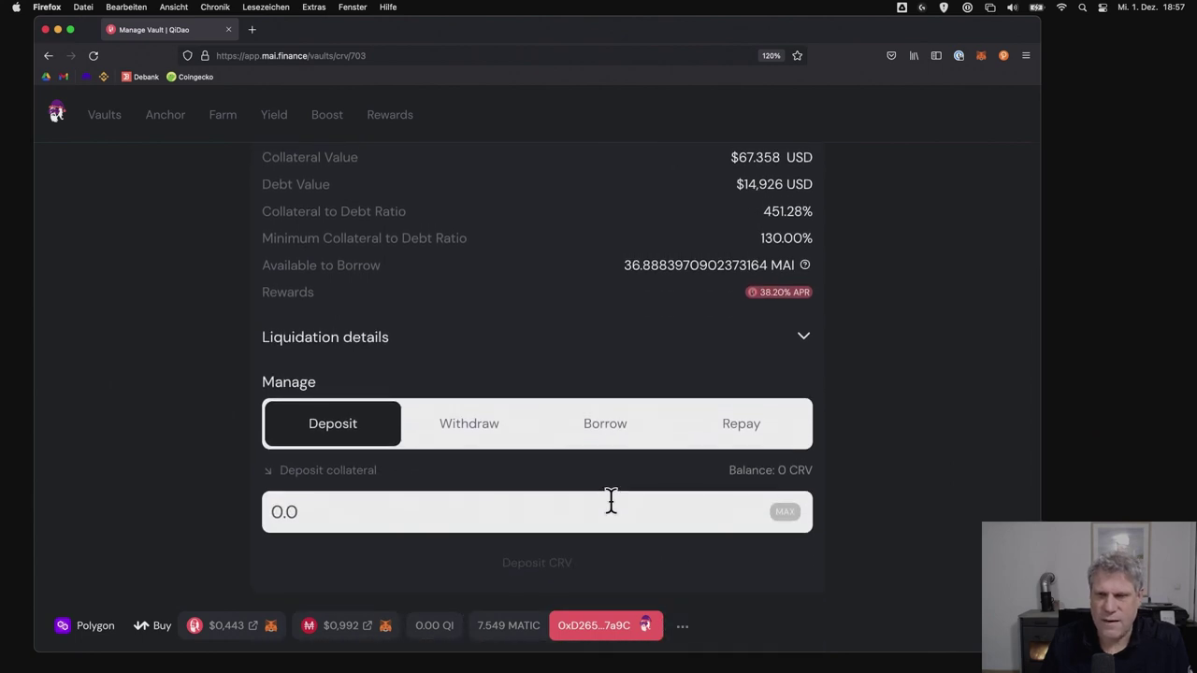
pyautogui.click(610, 432)
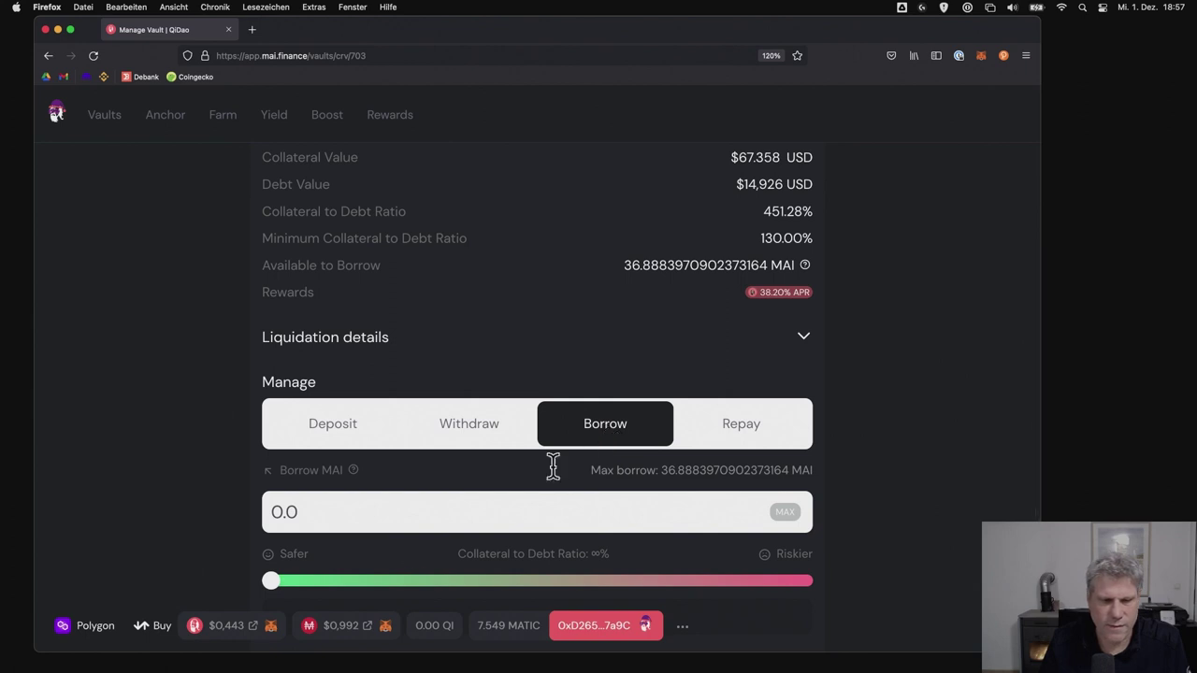
pyautogui.click(267, 581)
pyautogui.moveTo(267, 581); pyautogui.dragTo(350, 581)
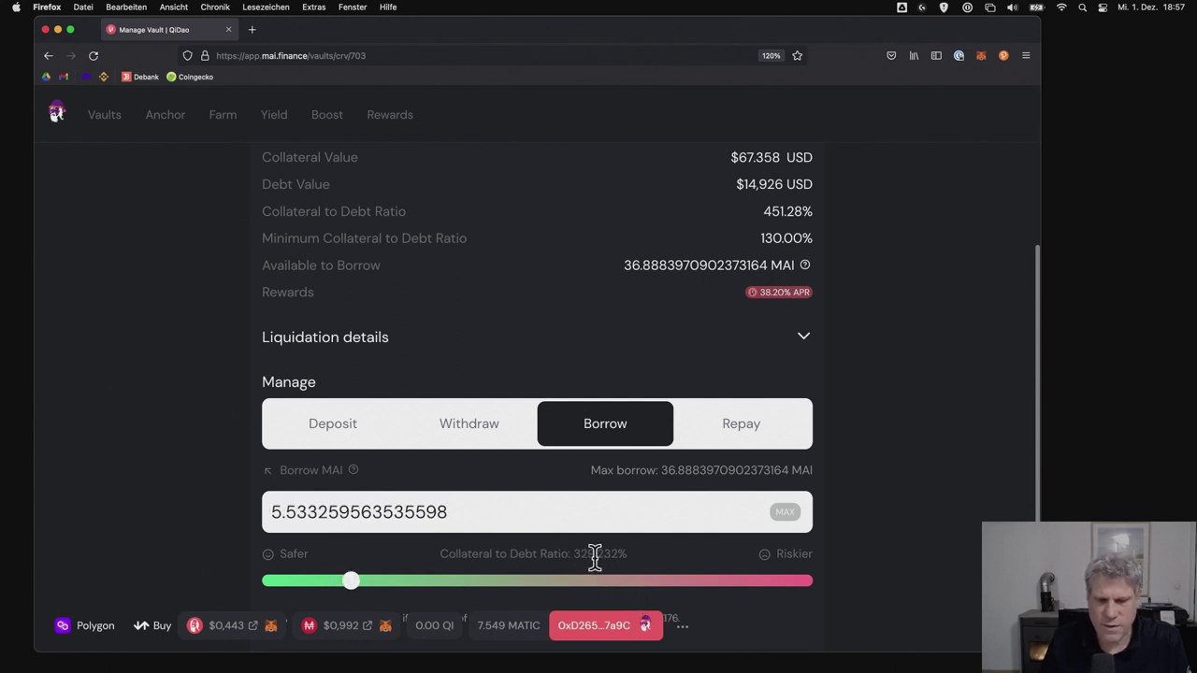
pyautogui.moveTo(350, 581); pyautogui.dragTo(383, 583)
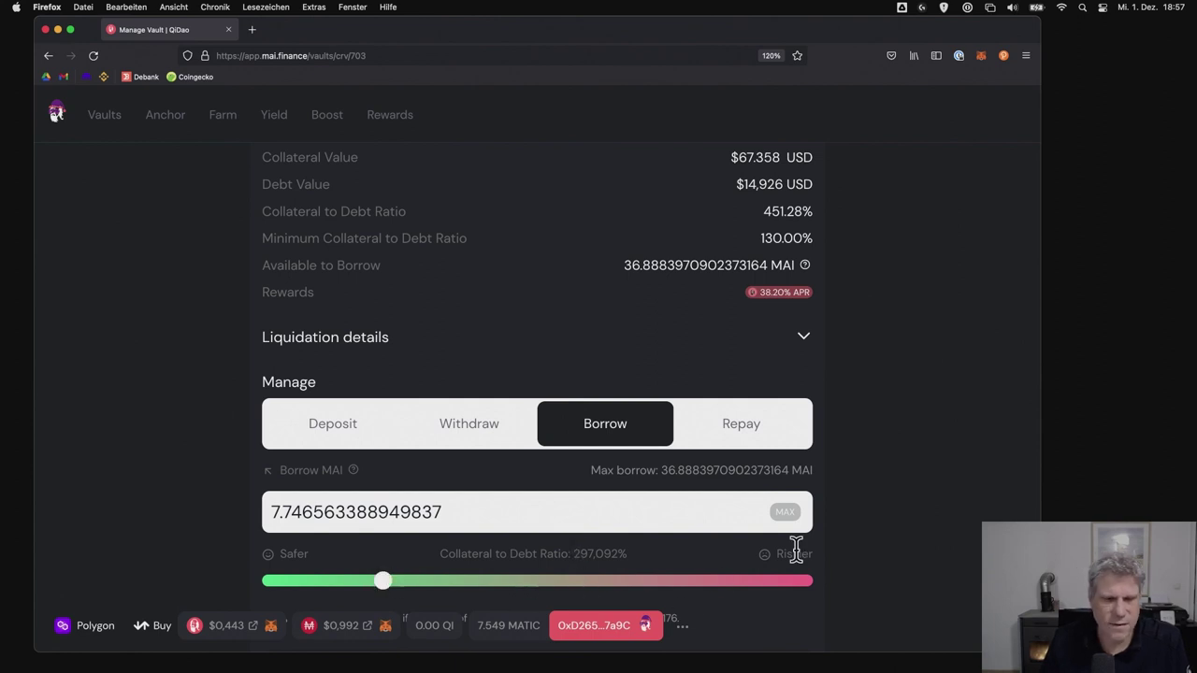
pyautogui.scroll(-3, 882, 561)
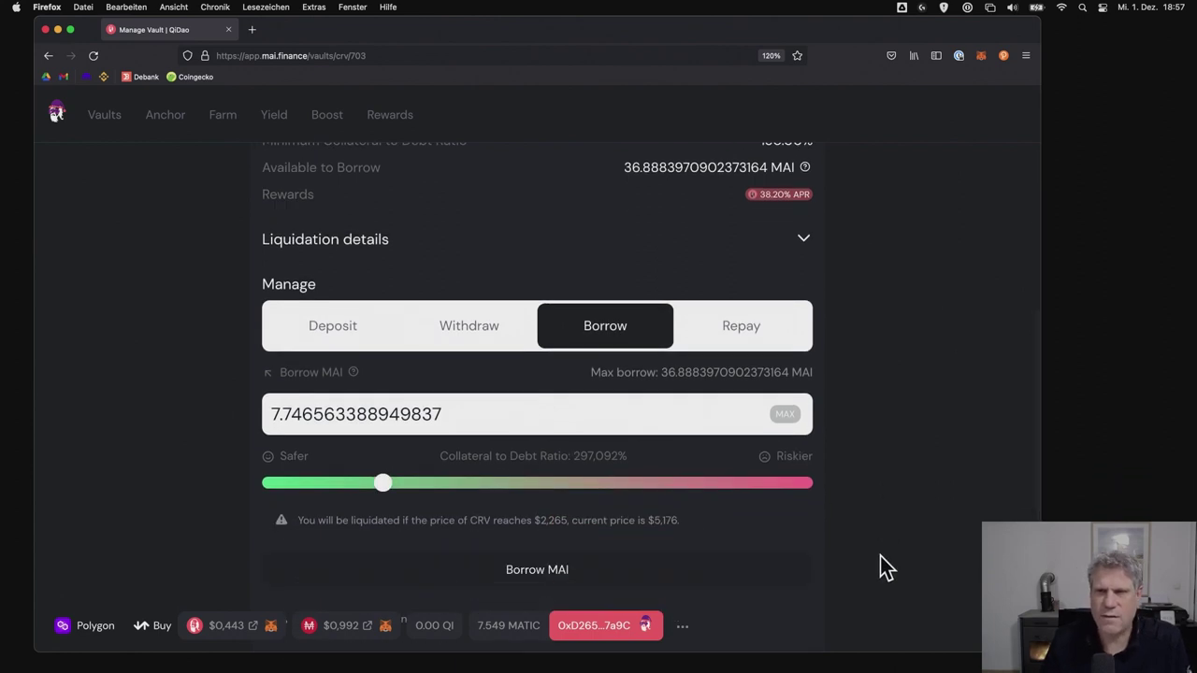
# Submit the MAI loan against the CRV vault and confirm the transaction in MetaMask.
pyautogui.moveTo(803, 194)
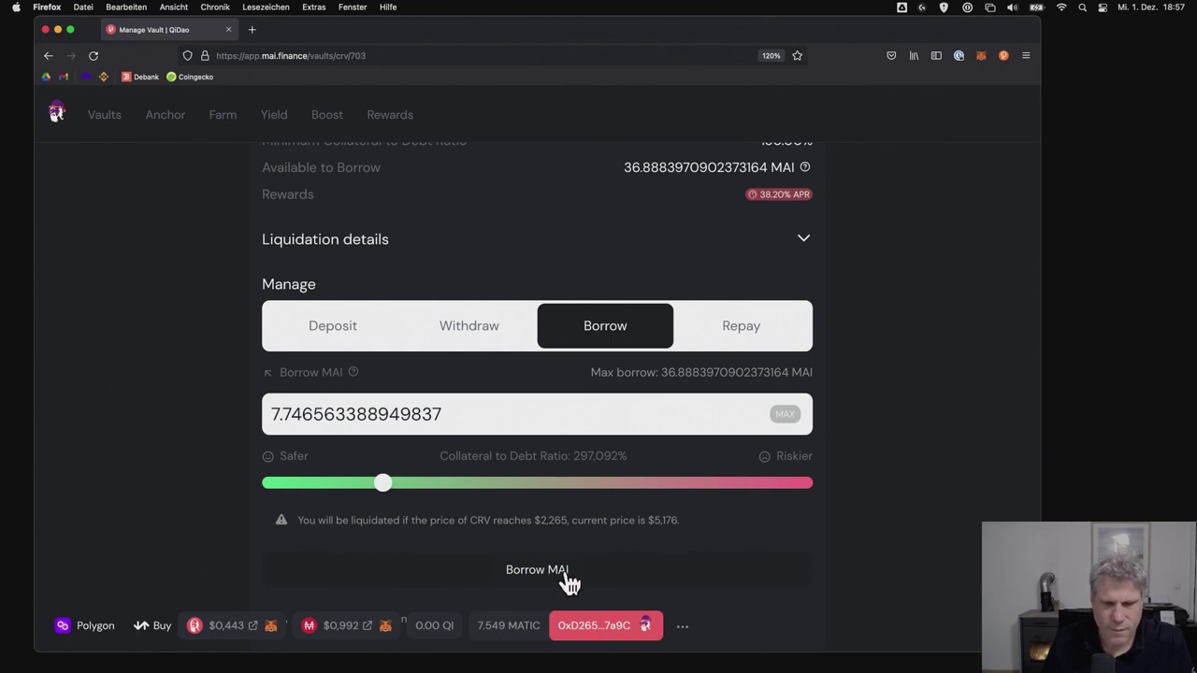
pyautogui.click(537, 569)
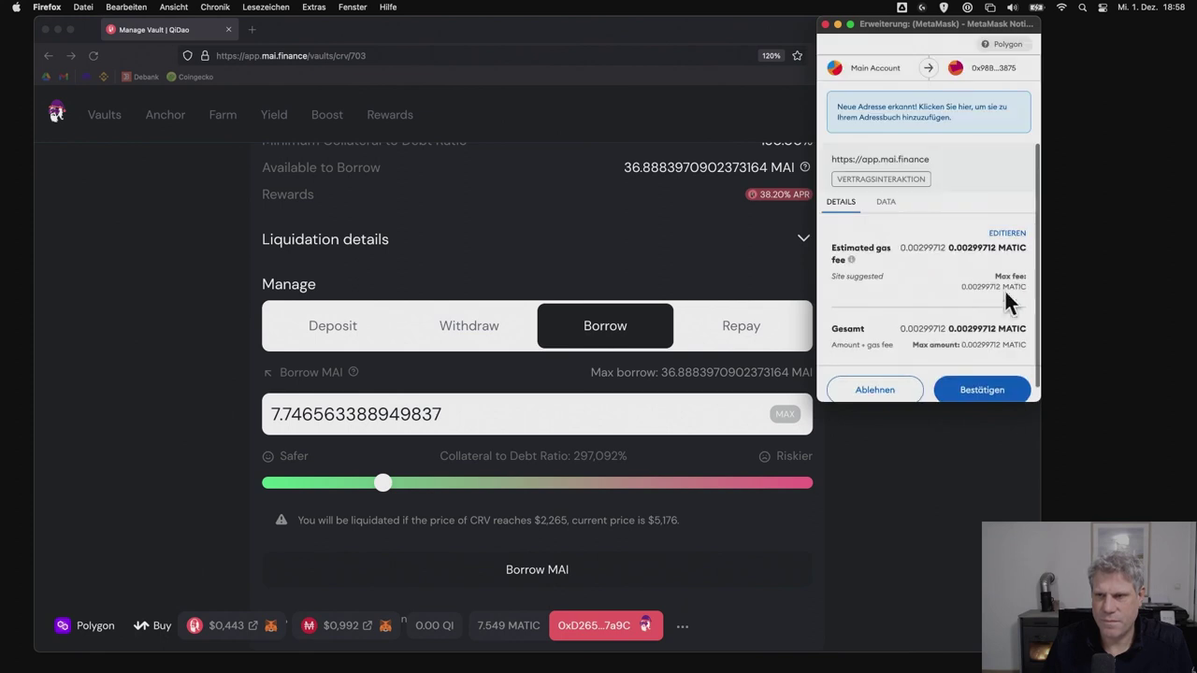
pyautogui.click(986, 379)
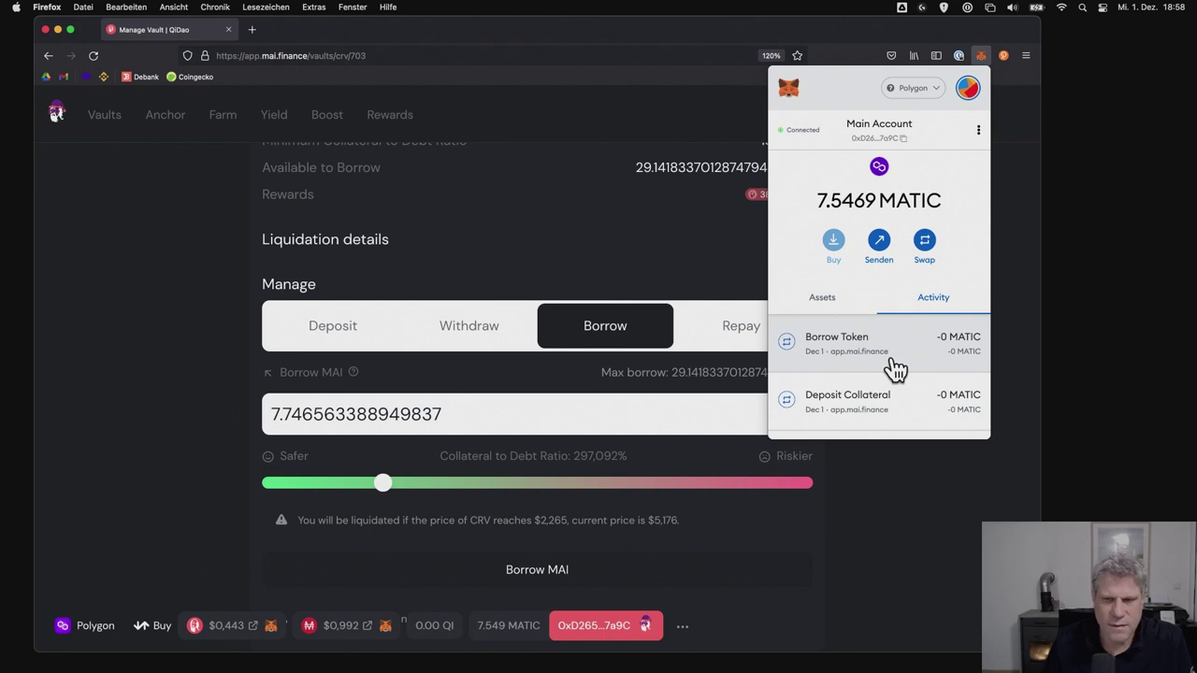
# Look up the MAI balance in the MetaMask asset list and close the wallet.
pyautogui.click(824, 306)
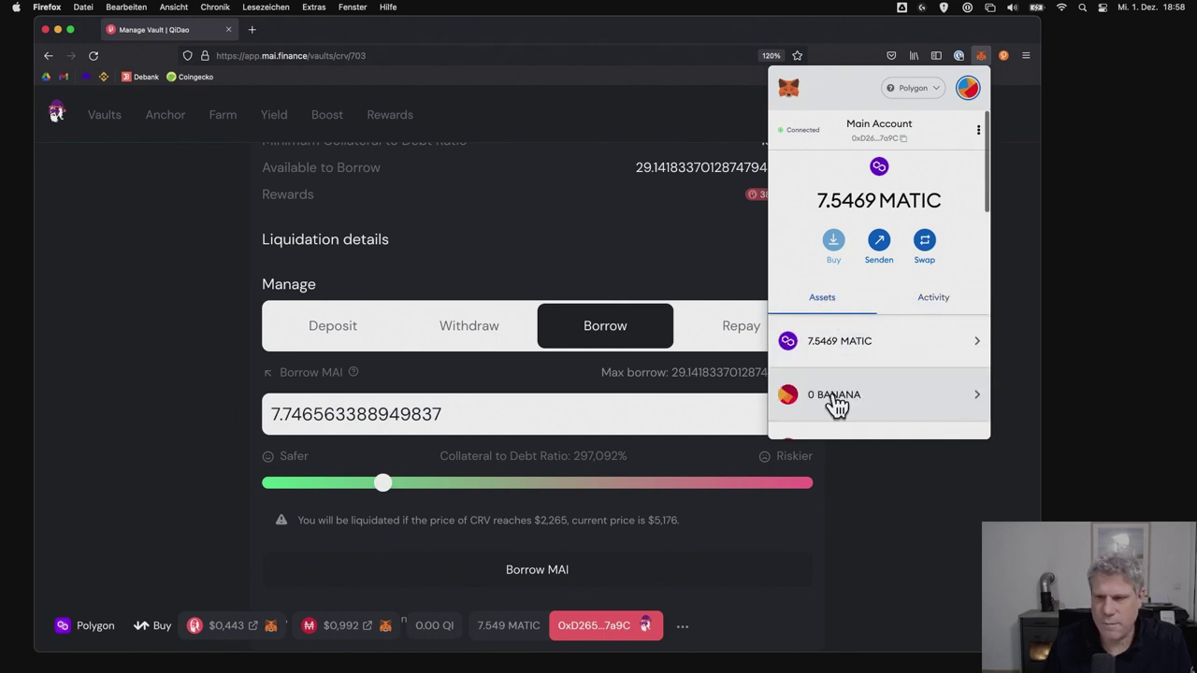
pyautogui.scroll(-5, 835, 402)
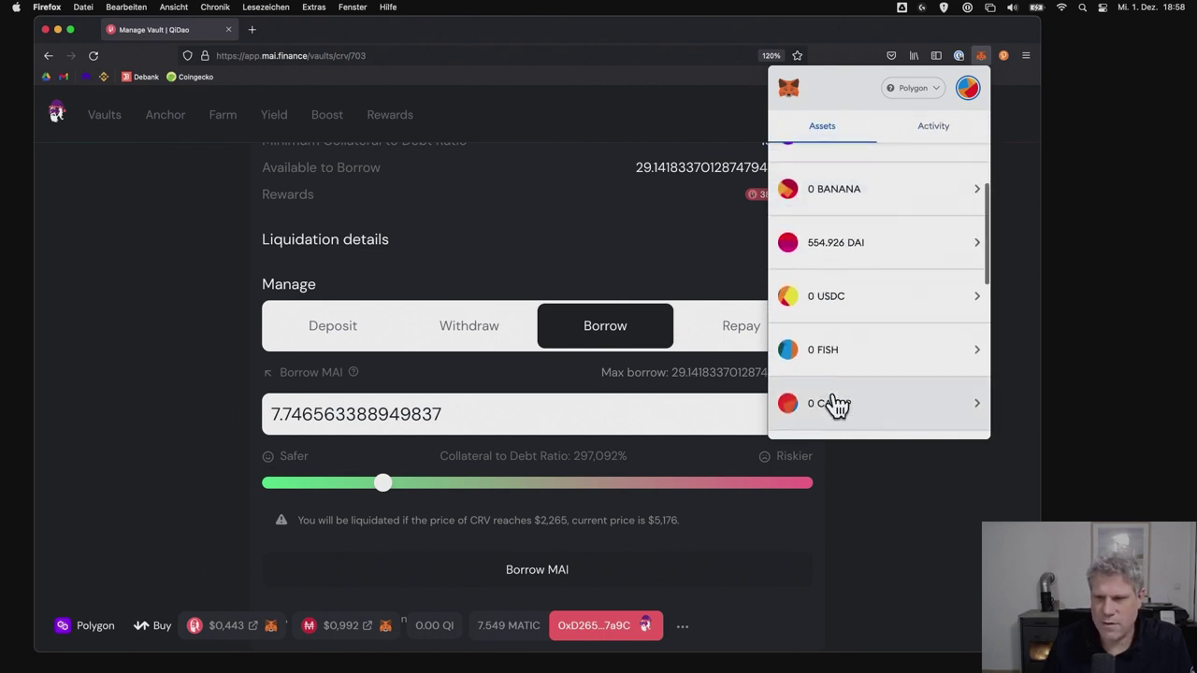
pyautogui.scroll(-8, 835, 403)
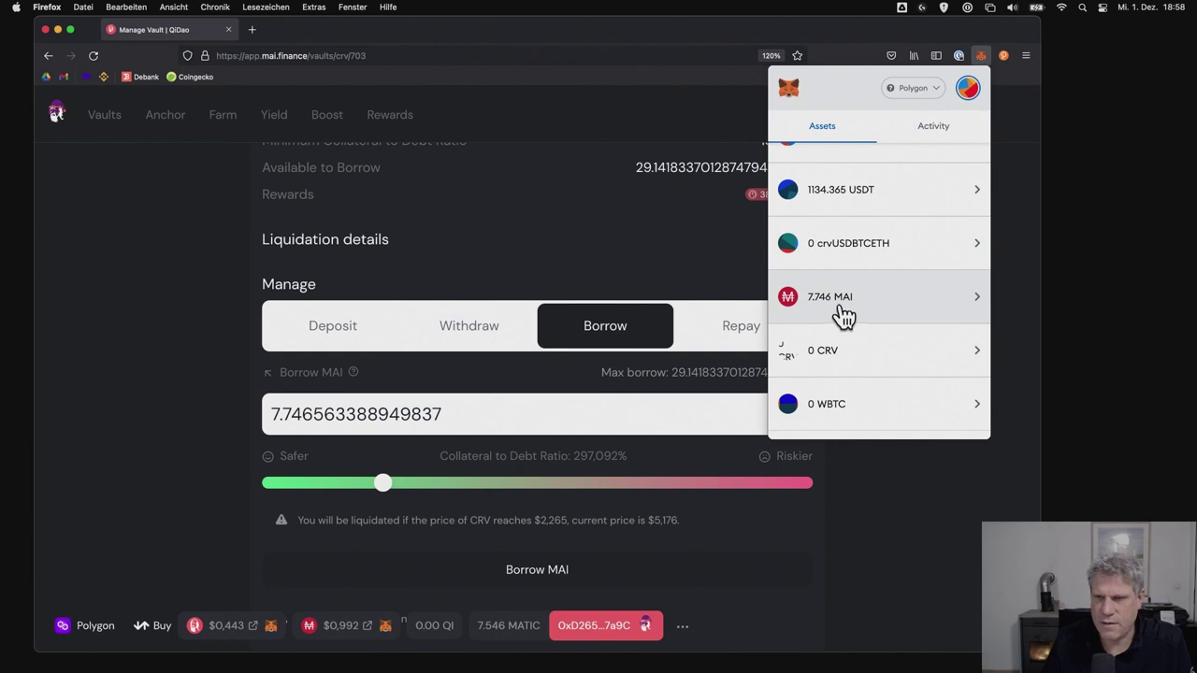
pyautogui.click(866, 550)
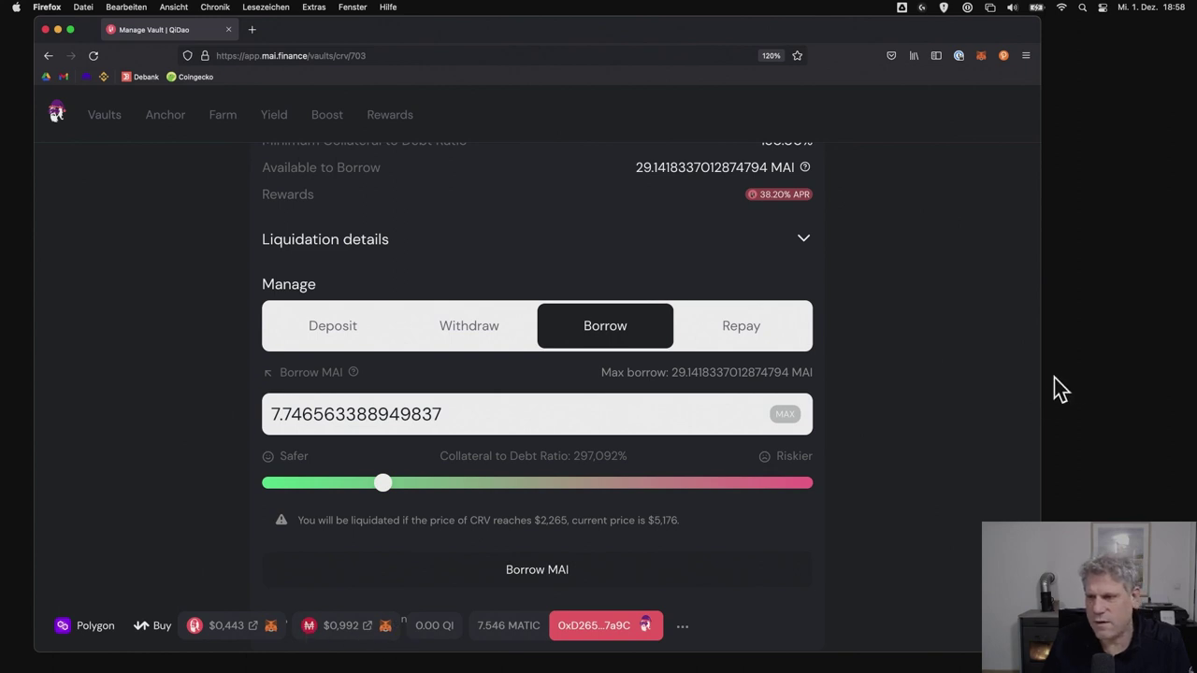
# Make the browser window narrower and add the suggested MAI token to MetaMask from the vault page.
pyautogui.moveTo(1042, 382); pyautogui.dragTo(1159, 368)
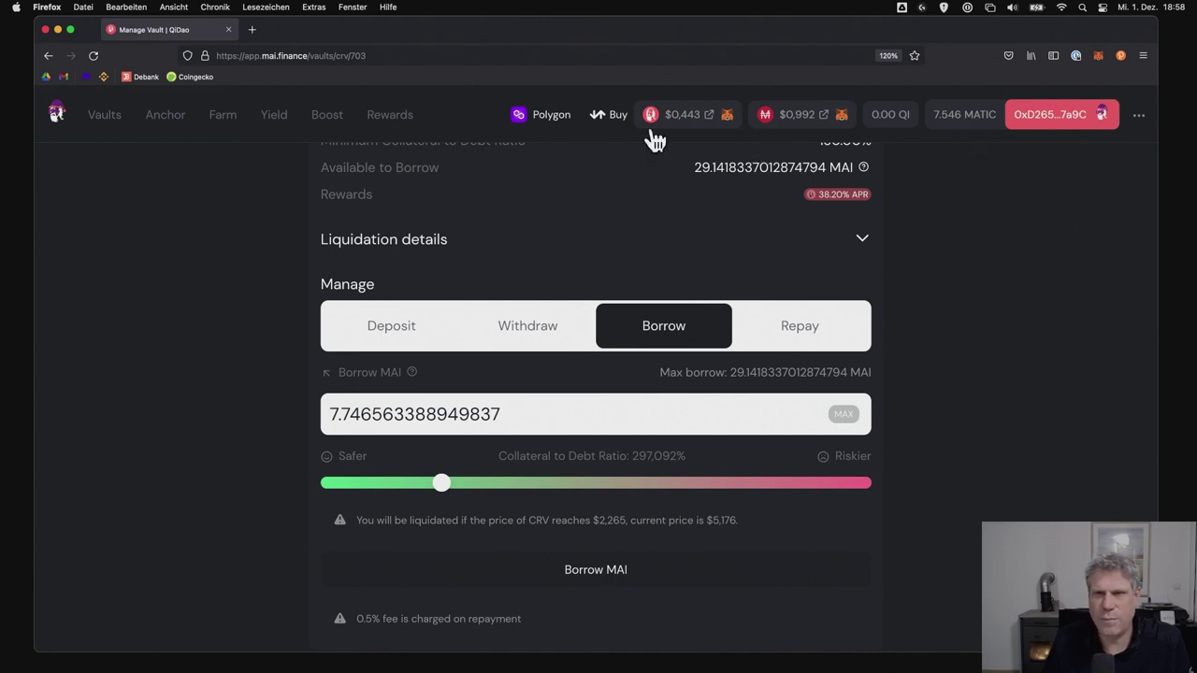
pyautogui.moveTo(1160, 235); pyautogui.dragTo(917, 250)
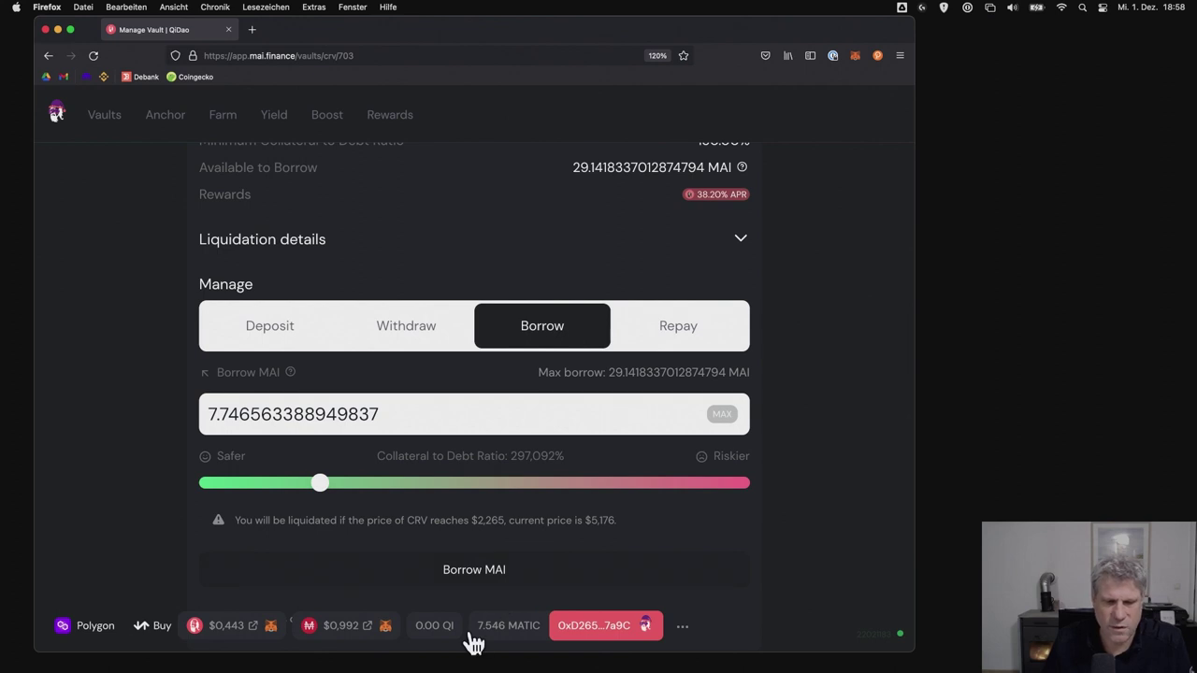
pyautogui.click(386, 627)
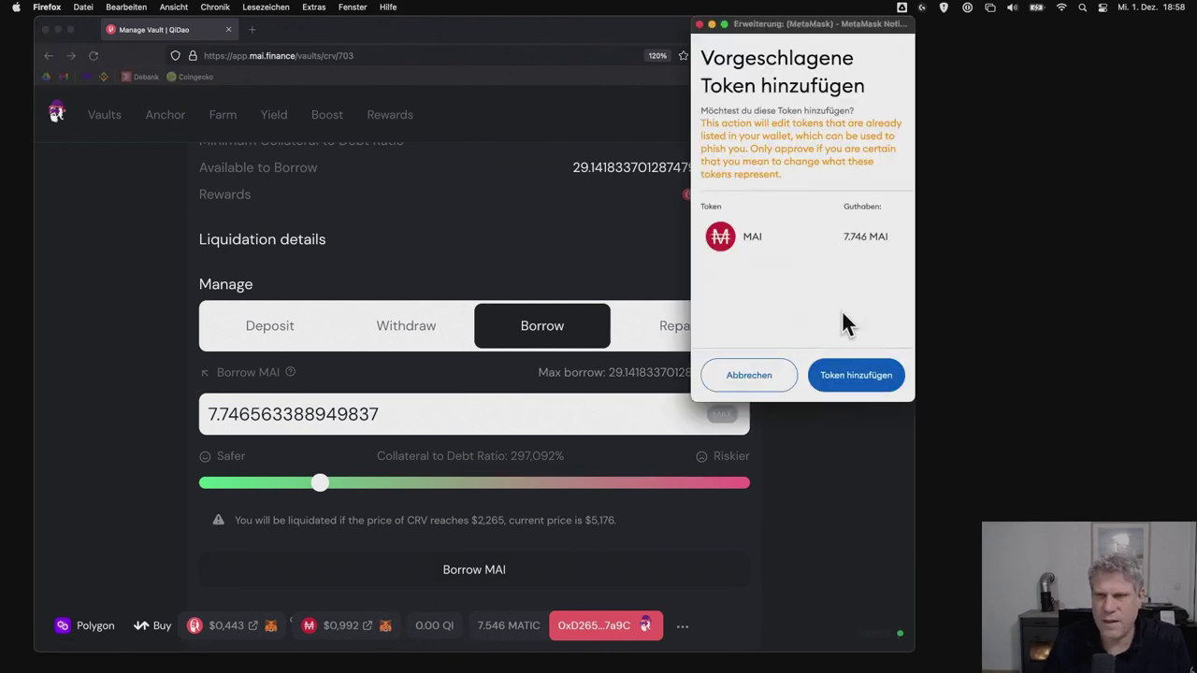
pyautogui.click(863, 375)
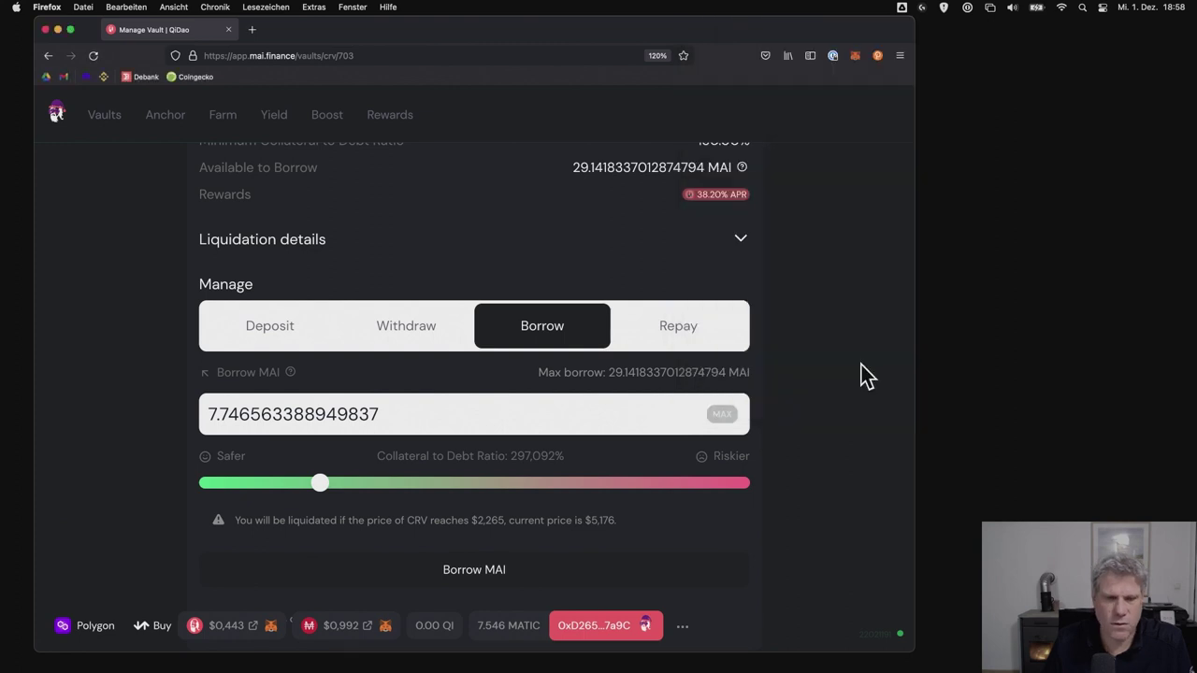
# Check the MAI balance among the Polygon tokens in MetaMask and close the wallet.
pyautogui.click(854, 56)
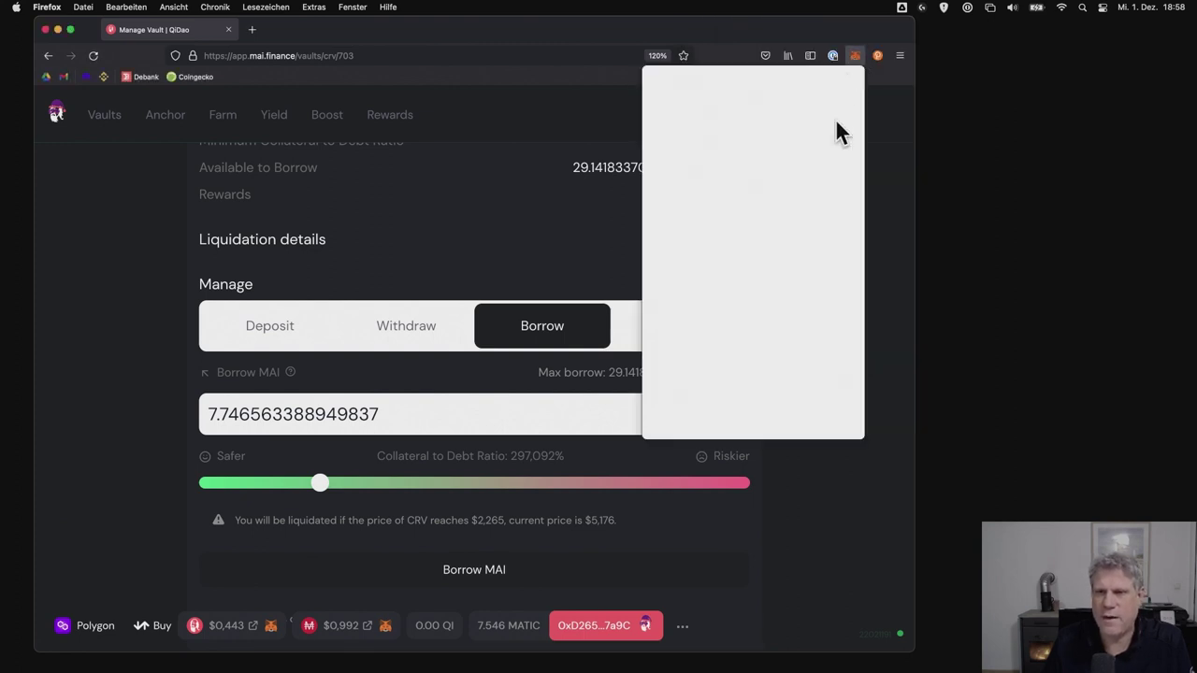
pyautogui.scroll(-5, 783, 276)
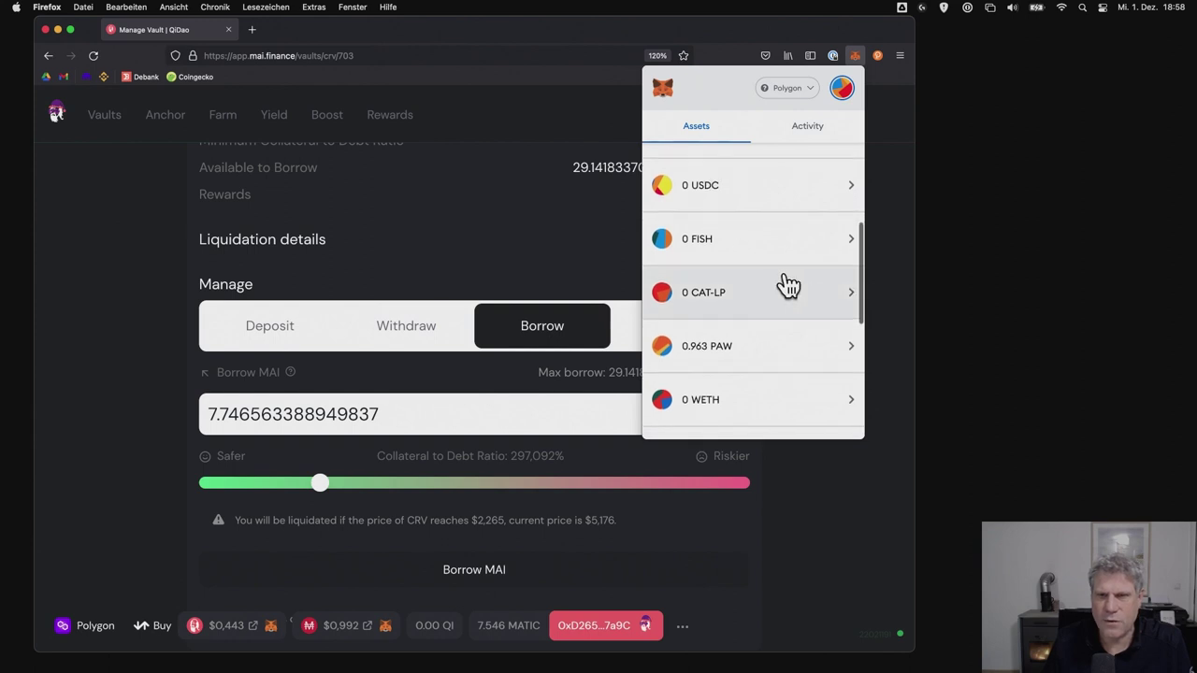
pyautogui.scroll(2, 786, 280)
pyautogui.scroll(-4, 788, 283)
pyautogui.scroll(-5, 788, 285)
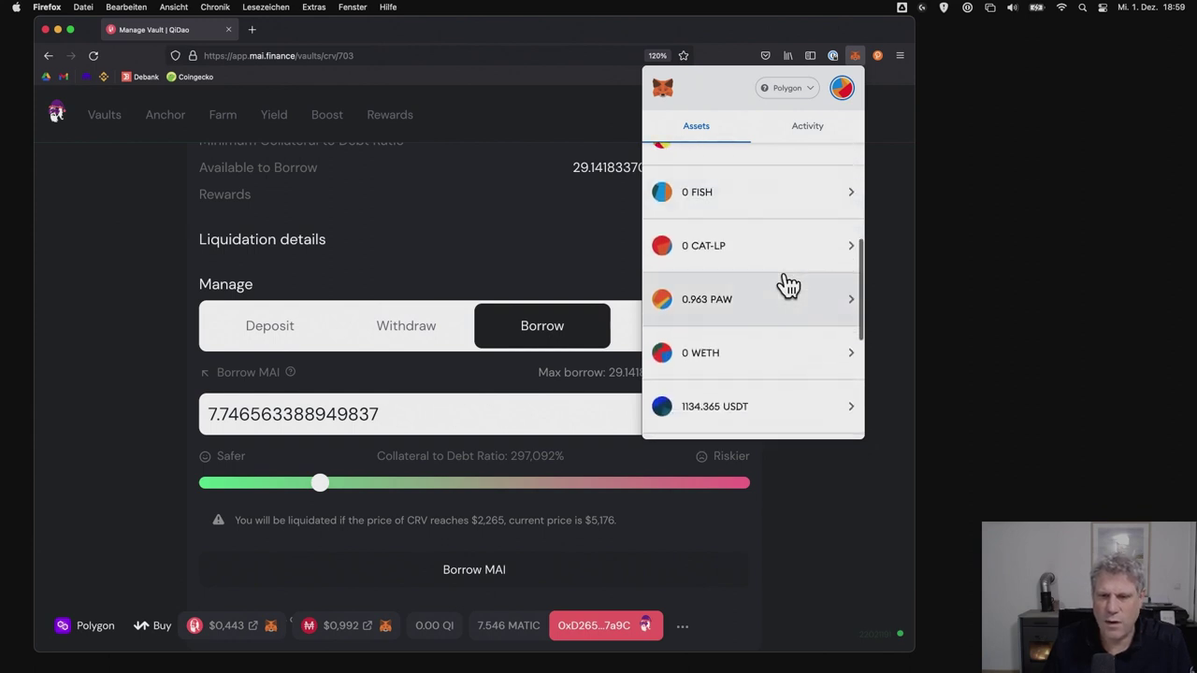
pyautogui.click(836, 542)
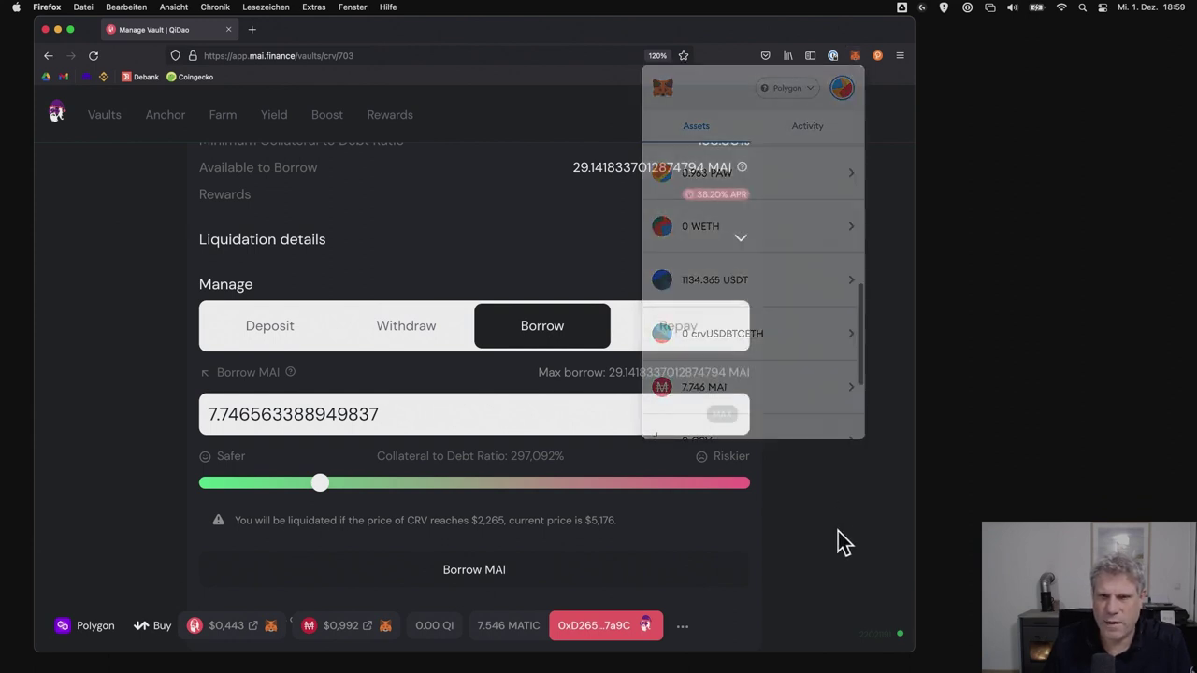
# Go back to the list of vaults and reopen the CRV vault for managing.
pyautogui.scroll(5, 811, 331)
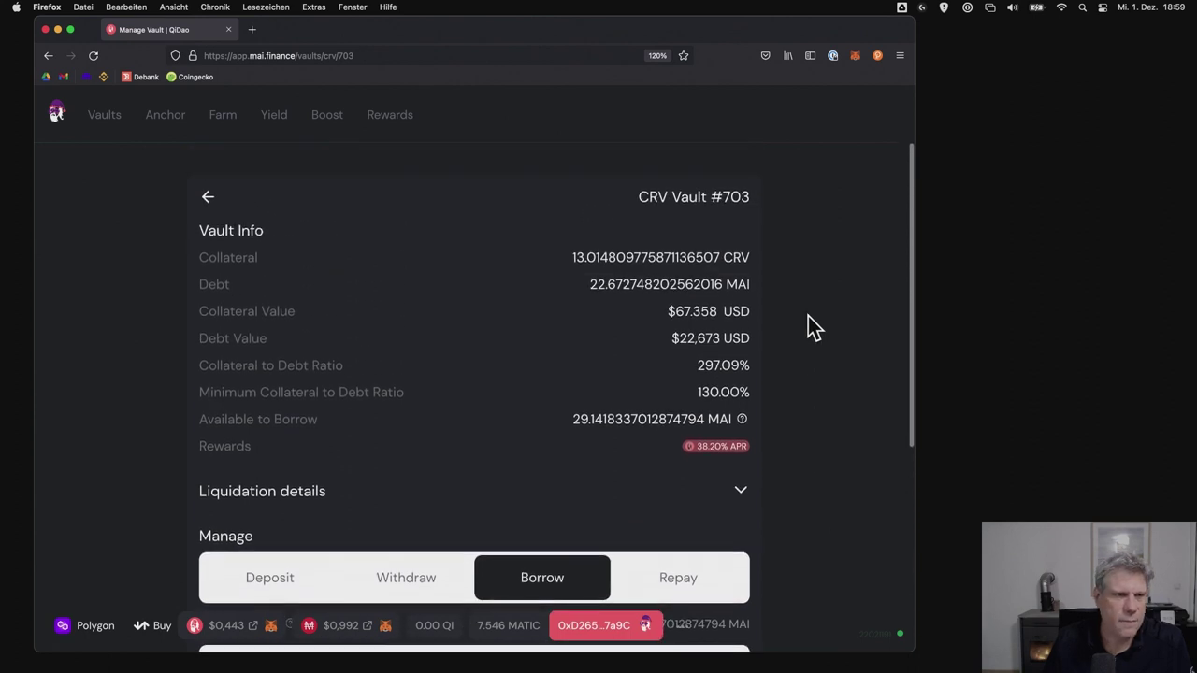
pyautogui.press('super+bracketleft')
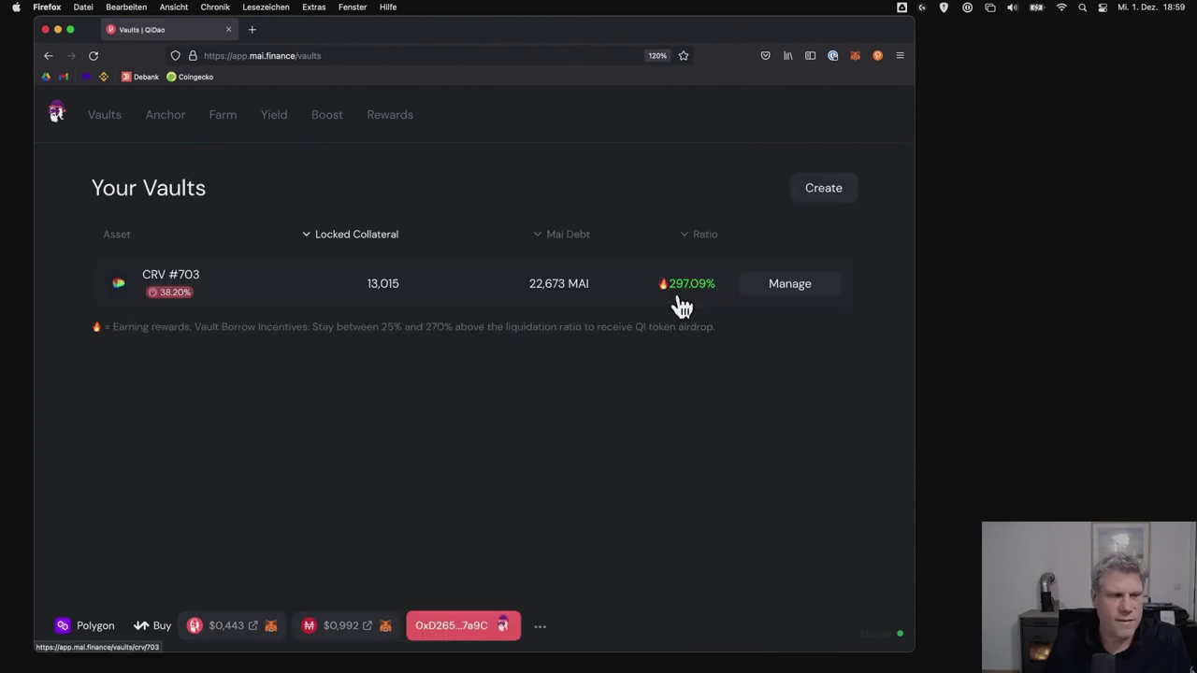
pyautogui.click(797, 284)
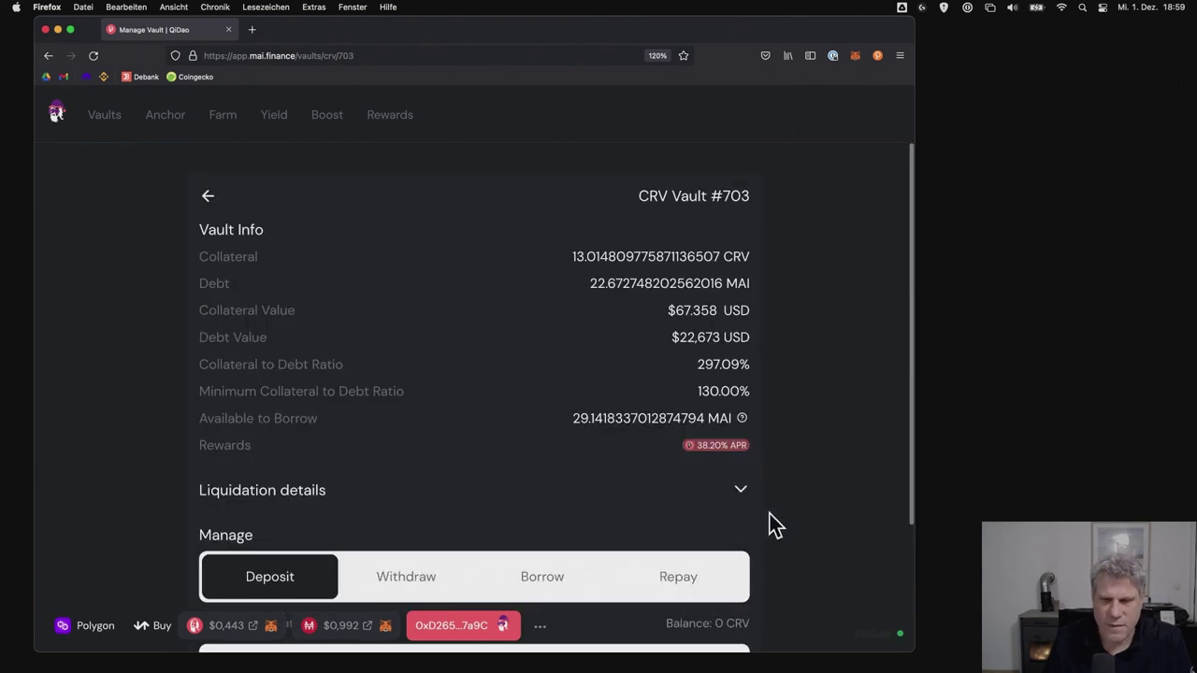
# Compare the CRV vault's collateral to debt ratio with the range required for QI rewards, with the borrow form open.
pyautogui.scroll(-3, 810, 542)
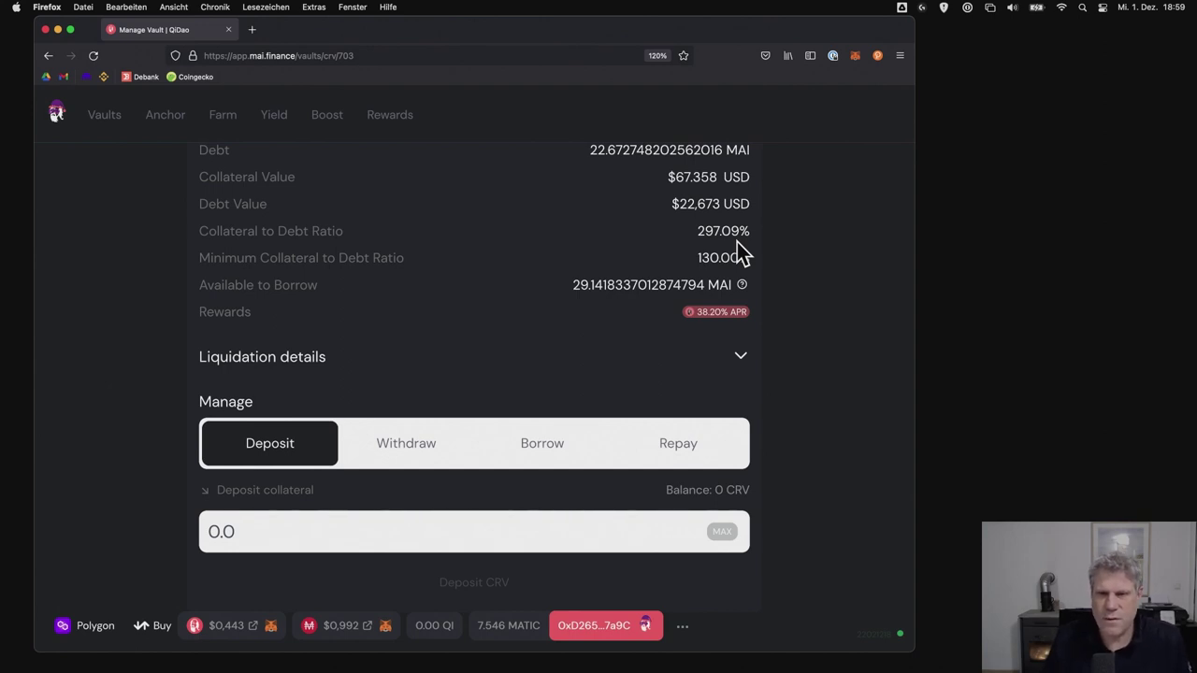
pyautogui.moveTo(739, 323)
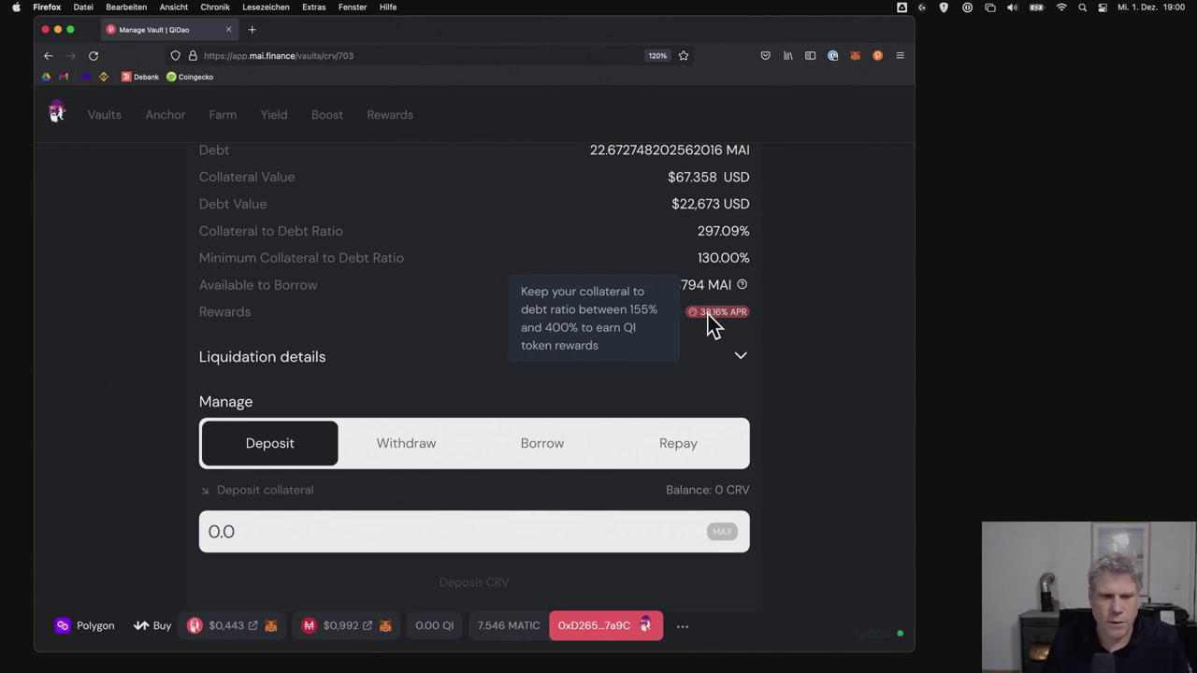
pyautogui.click(536, 459)
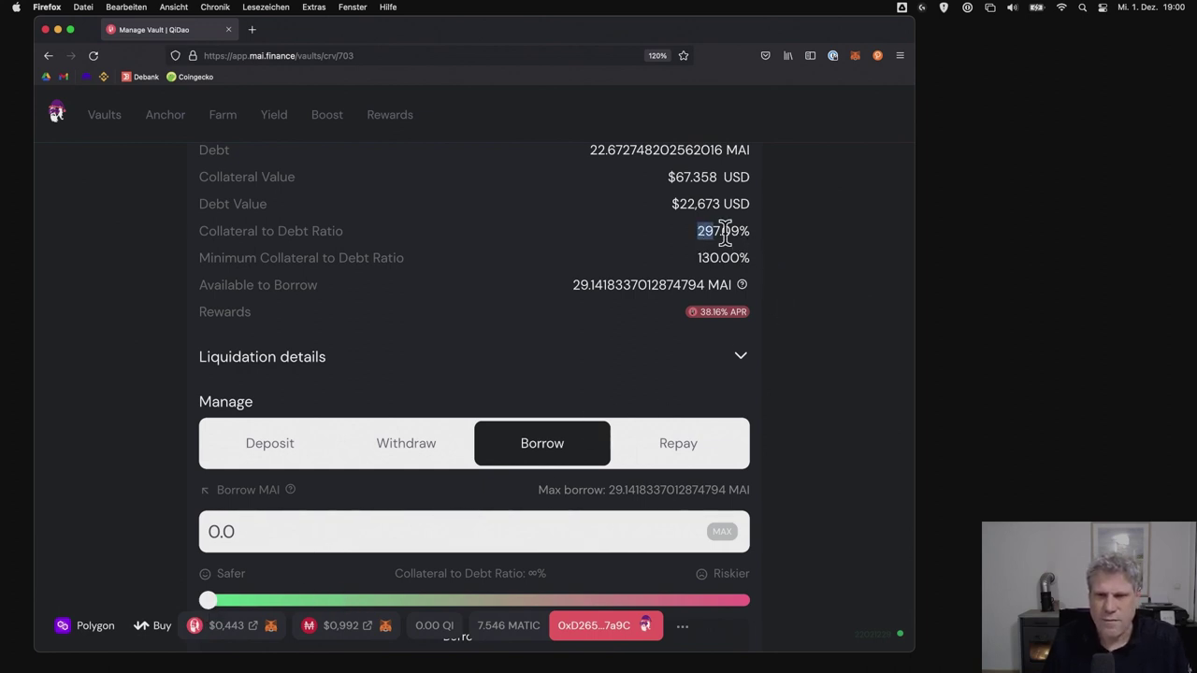
pyautogui.moveTo(724, 234); pyautogui.dragTo(769, 253)
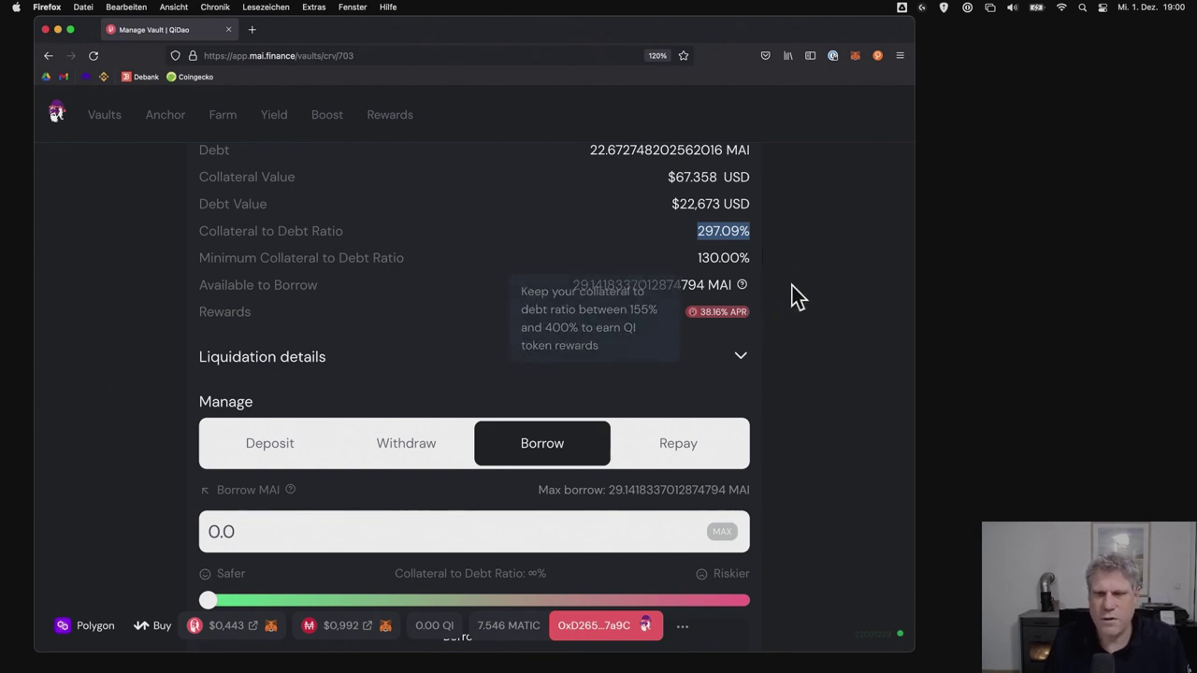
pyautogui.click(797, 276)
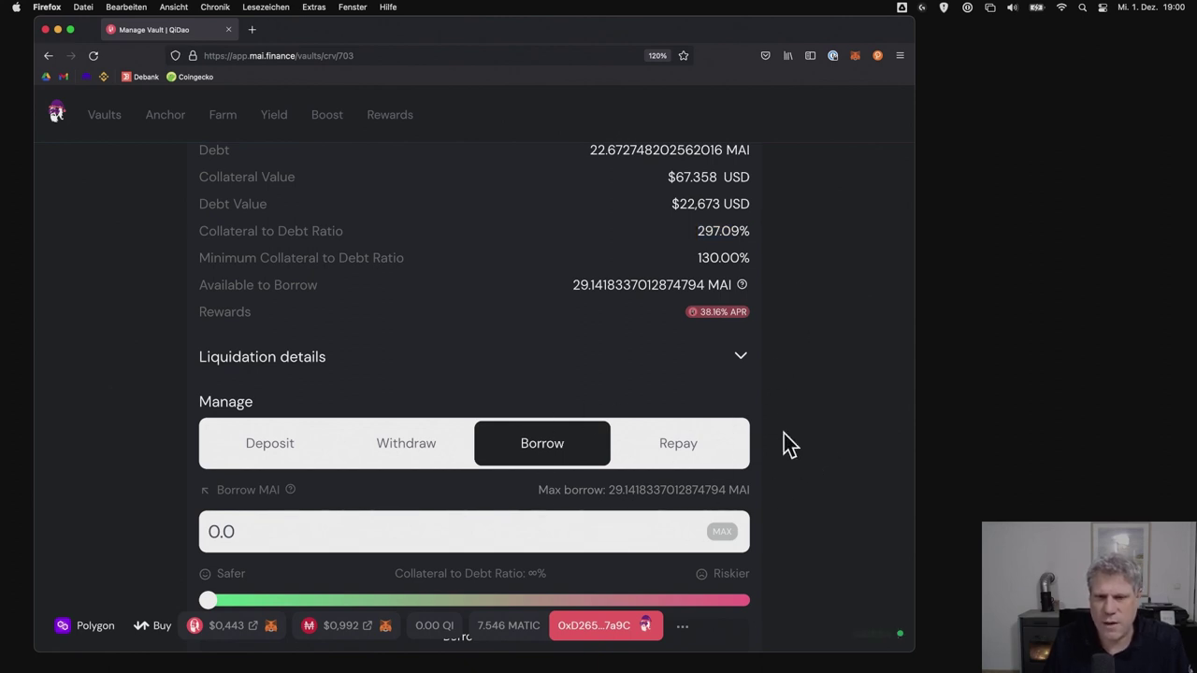
# Show the MAI repayment form and expand the liquidation details of the CRV vault.
pyautogui.click(680, 450)
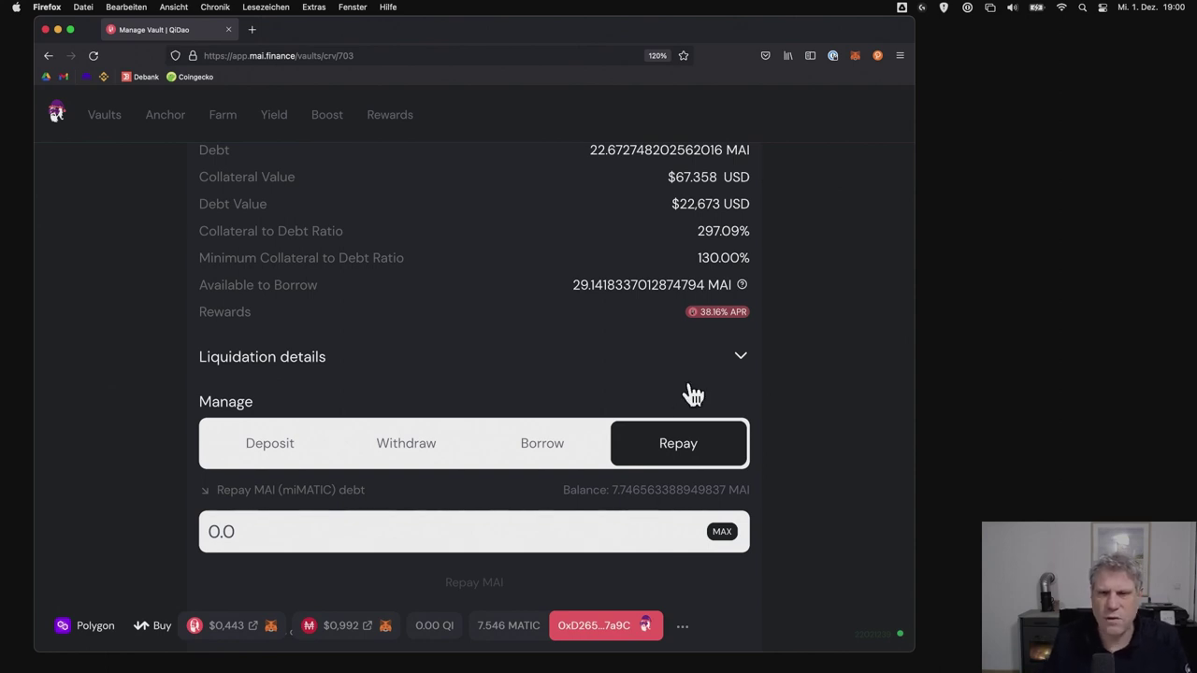
pyautogui.moveTo(743, 320)
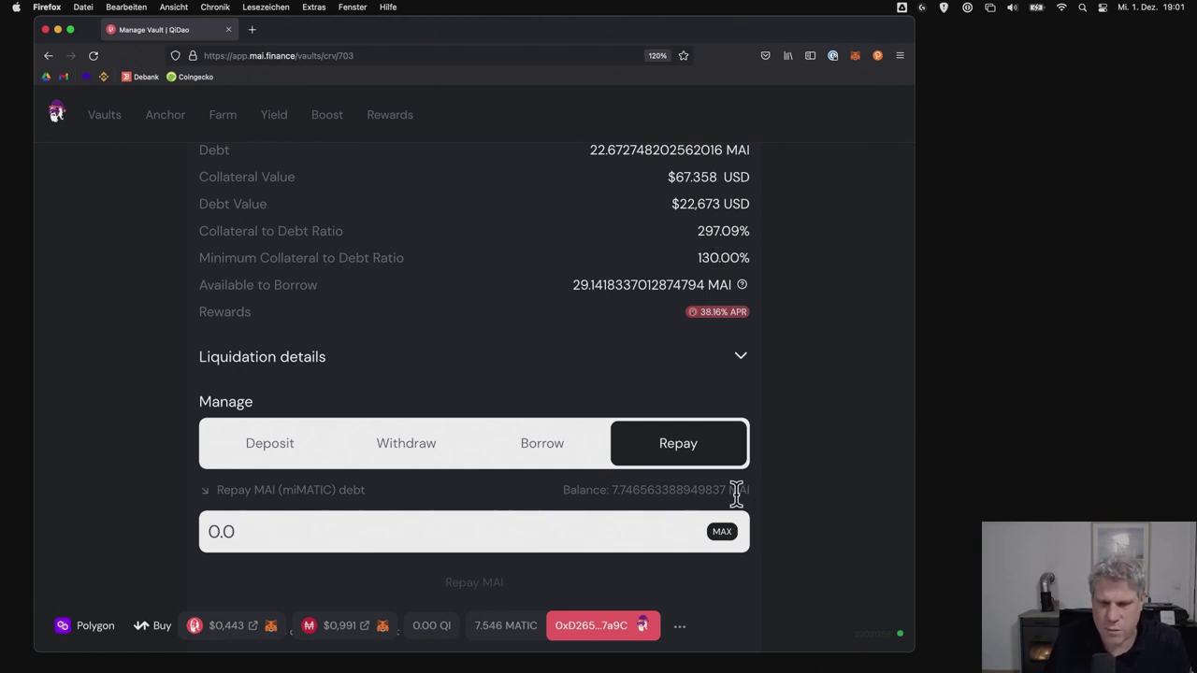
pyautogui.click(743, 361)
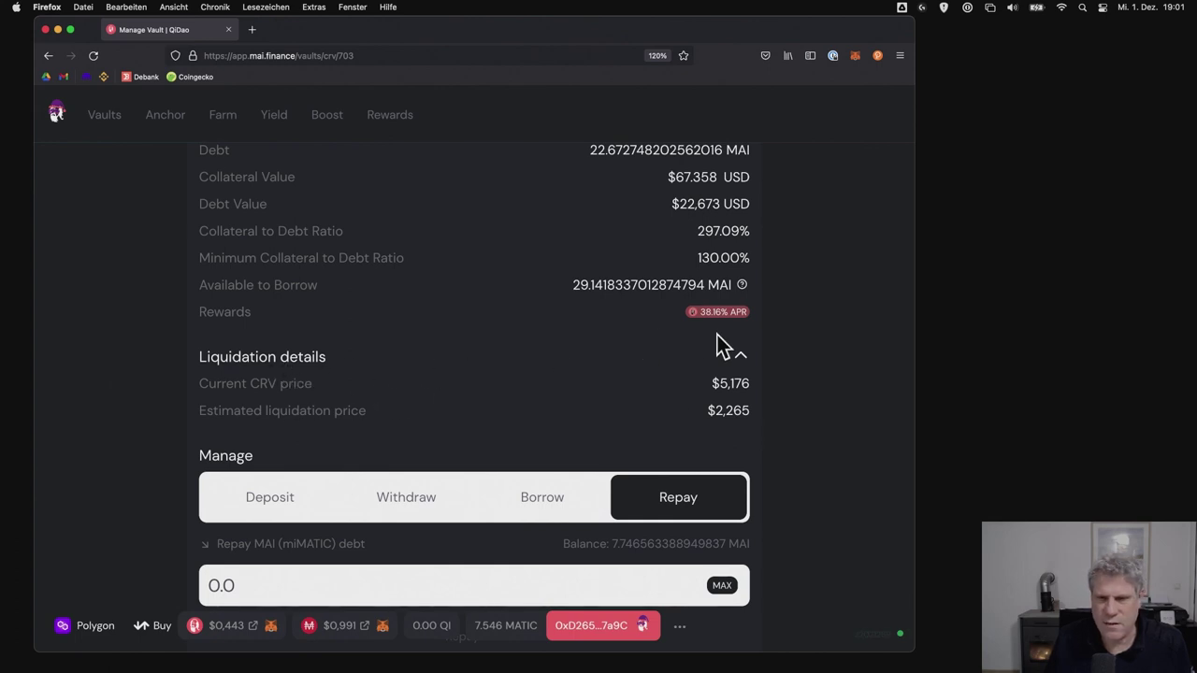
pyautogui.click(742, 361)
pyautogui.click(742, 361)
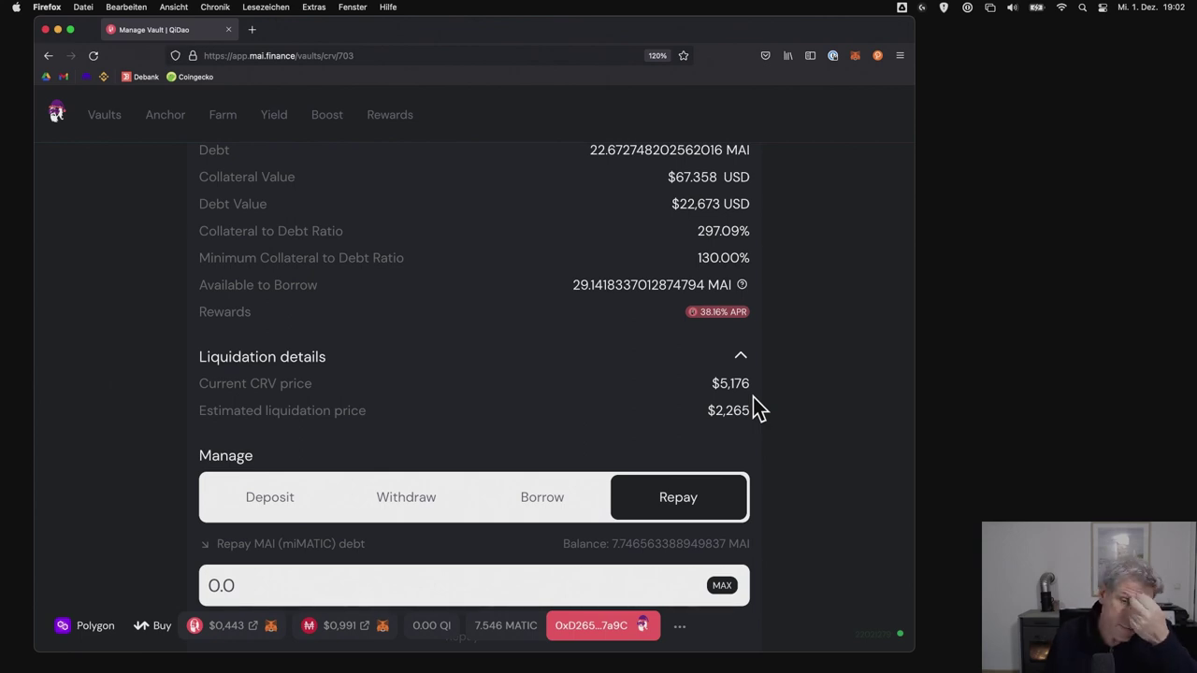
# Set up an Anchor exchange from MAI to USDC using the maximum MAI balance of 7.746563388949837.
pyautogui.scroll(3, 756, 406)
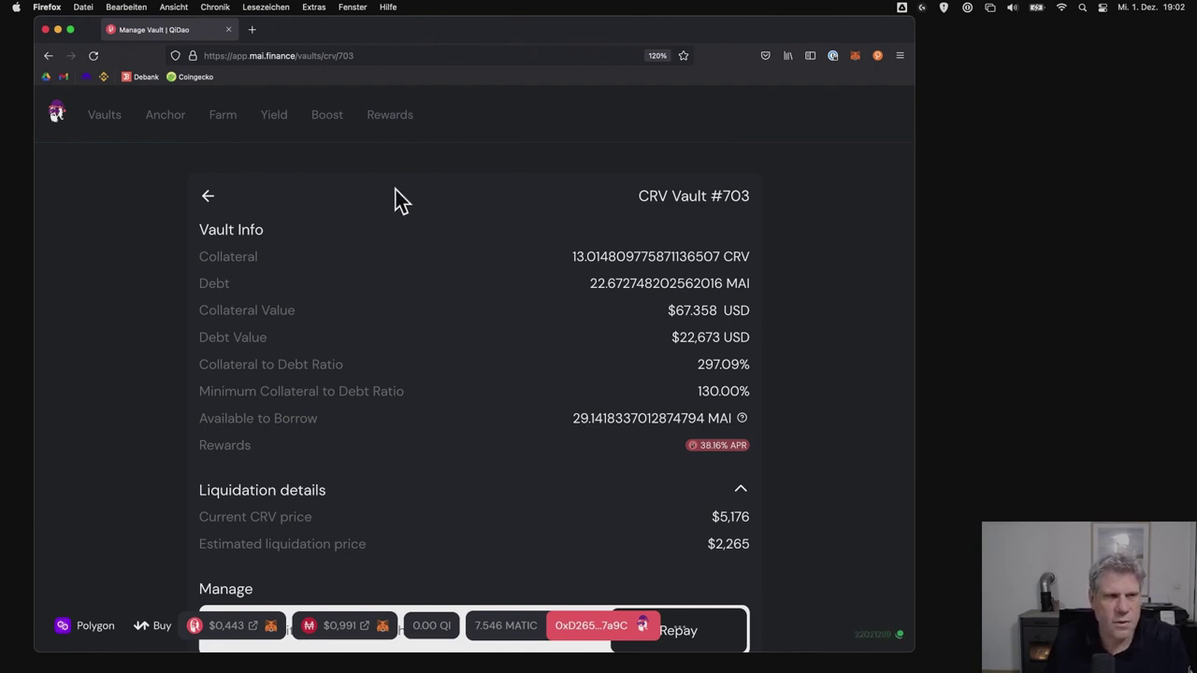
pyautogui.click(176, 131)
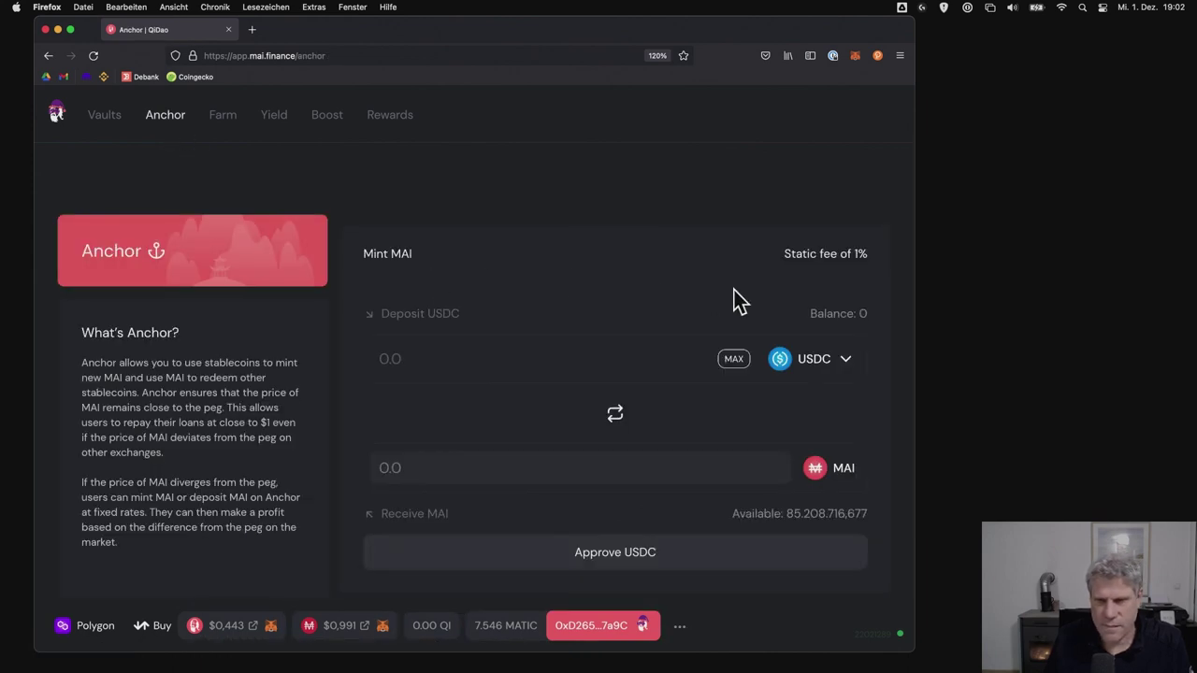
pyautogui.click(615, 421)
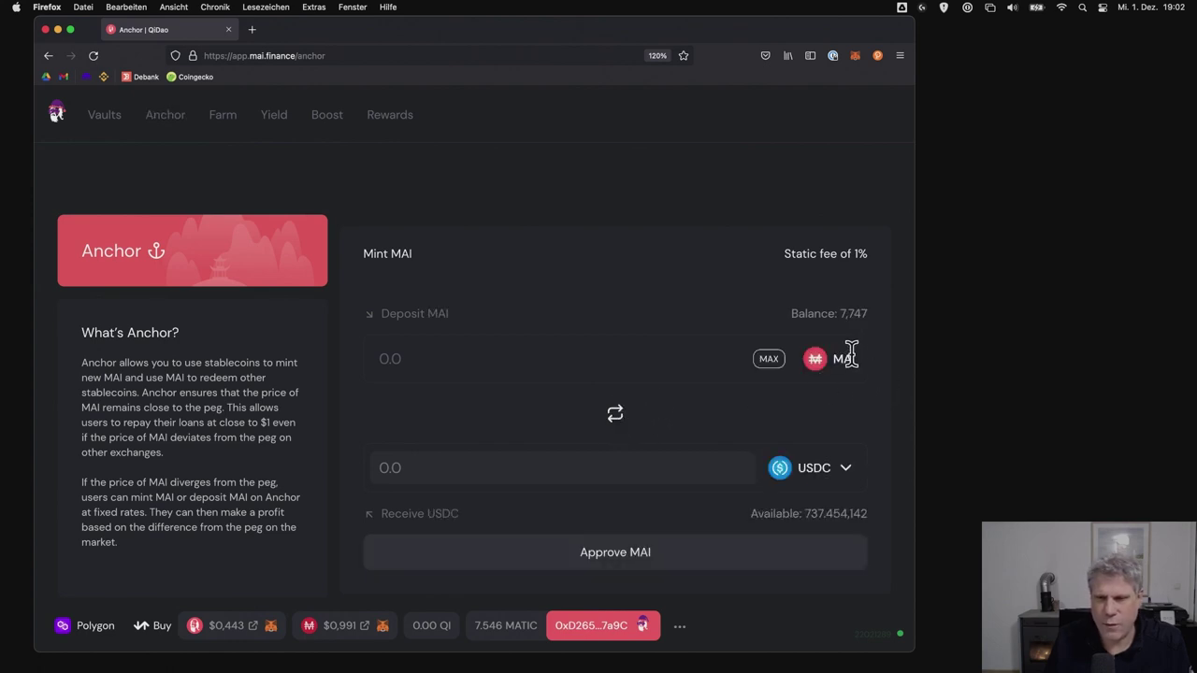
pyautogui.click(768, 363)
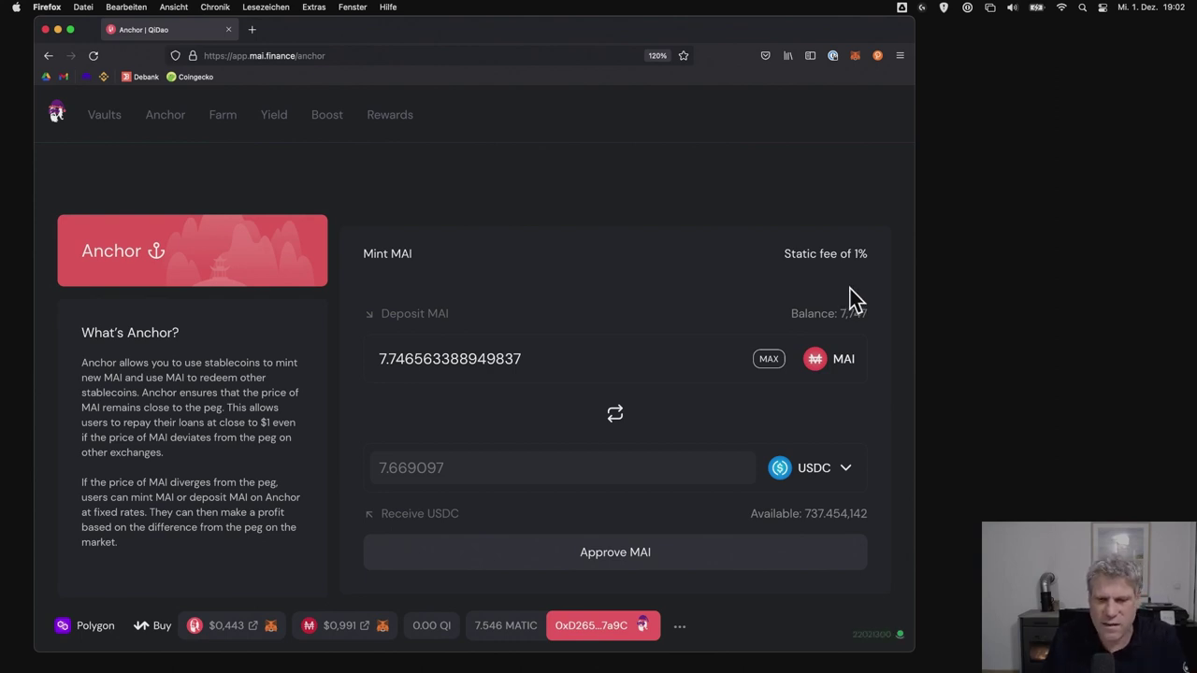
# Approve MAI spending, swap the MAI for USDC and confirm both transactions in MetaMask.
pyautogui.click(647, 548)
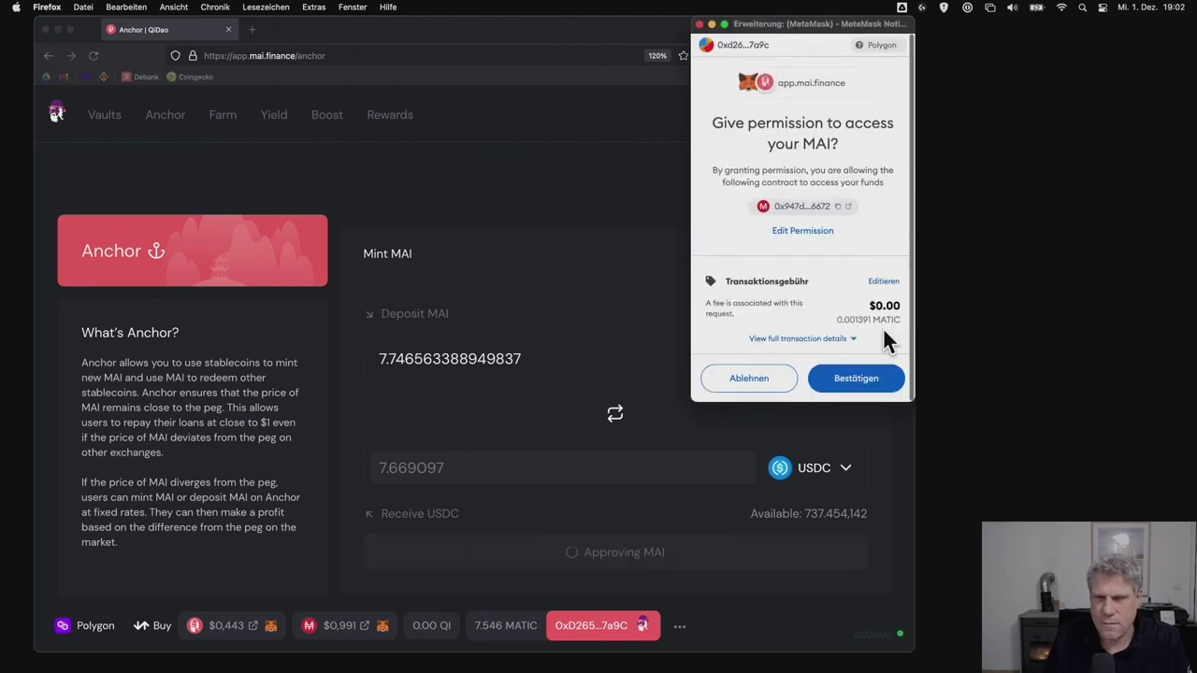
pyautogui.click(876, 378)
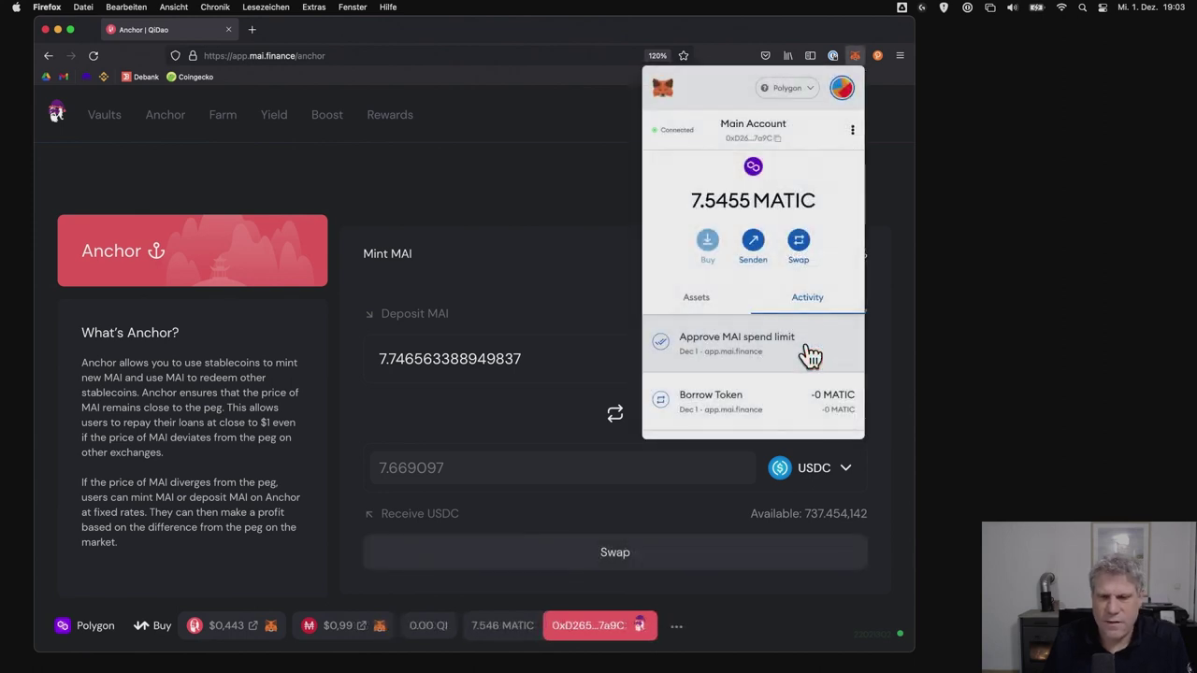
pyautogui.click(642, 560)
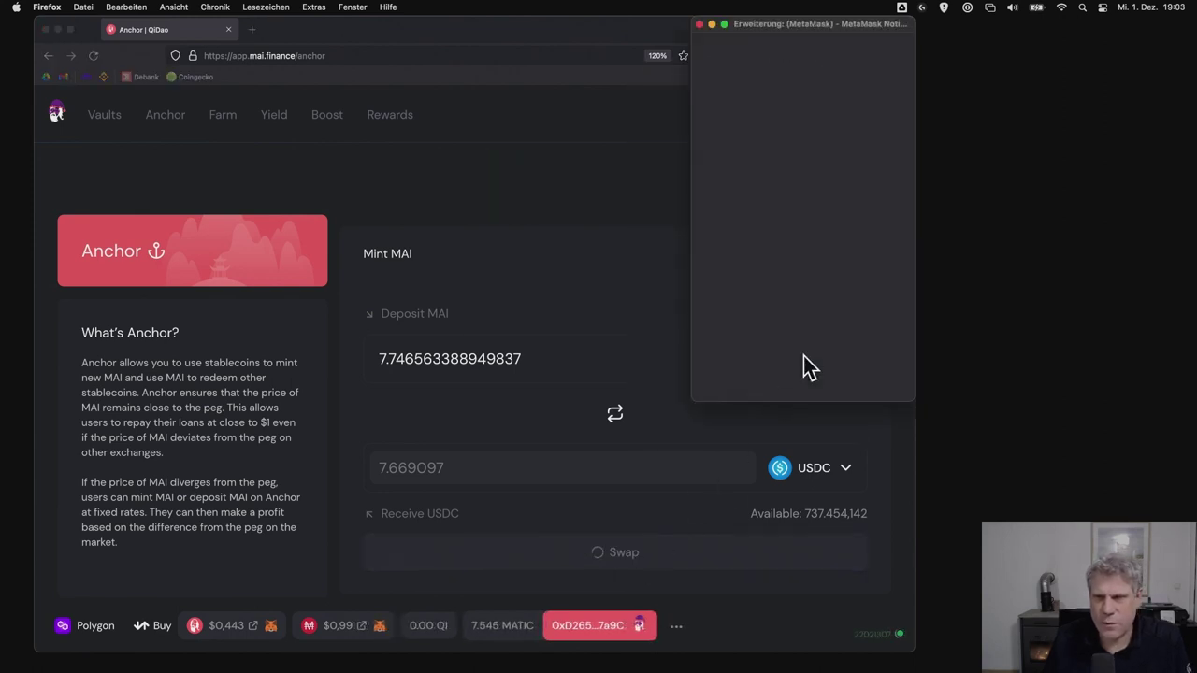
pyautogui.click(832, 391)
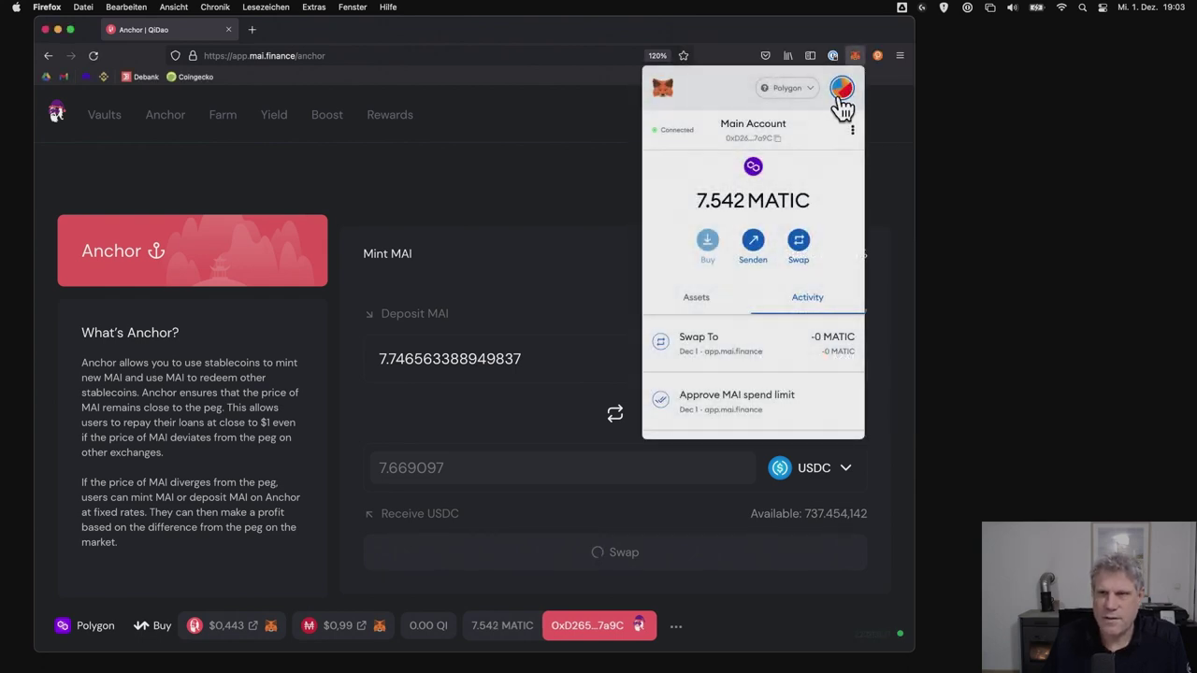
# Look up the USDC and MAI balances in the MetaMask asset list and close the wallet.
pyautogui.click(697, 297)
pyautogui.scroll(-5, 791, 380)
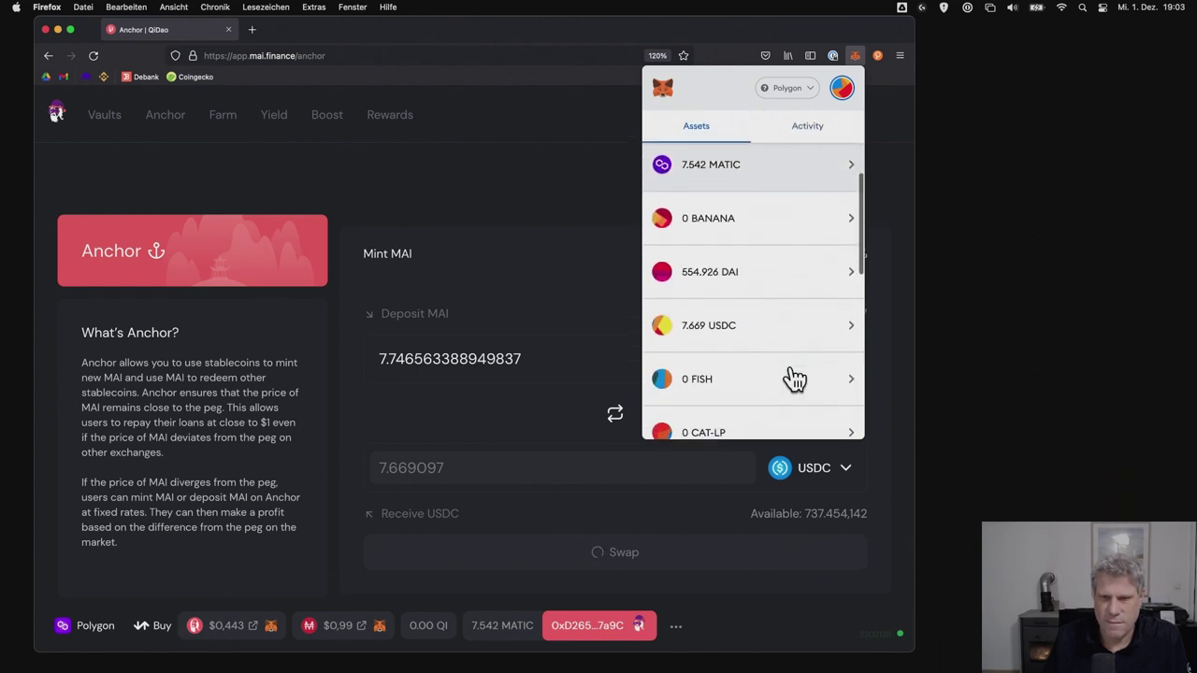
pyautogui.scroll(-5, 775, 374)
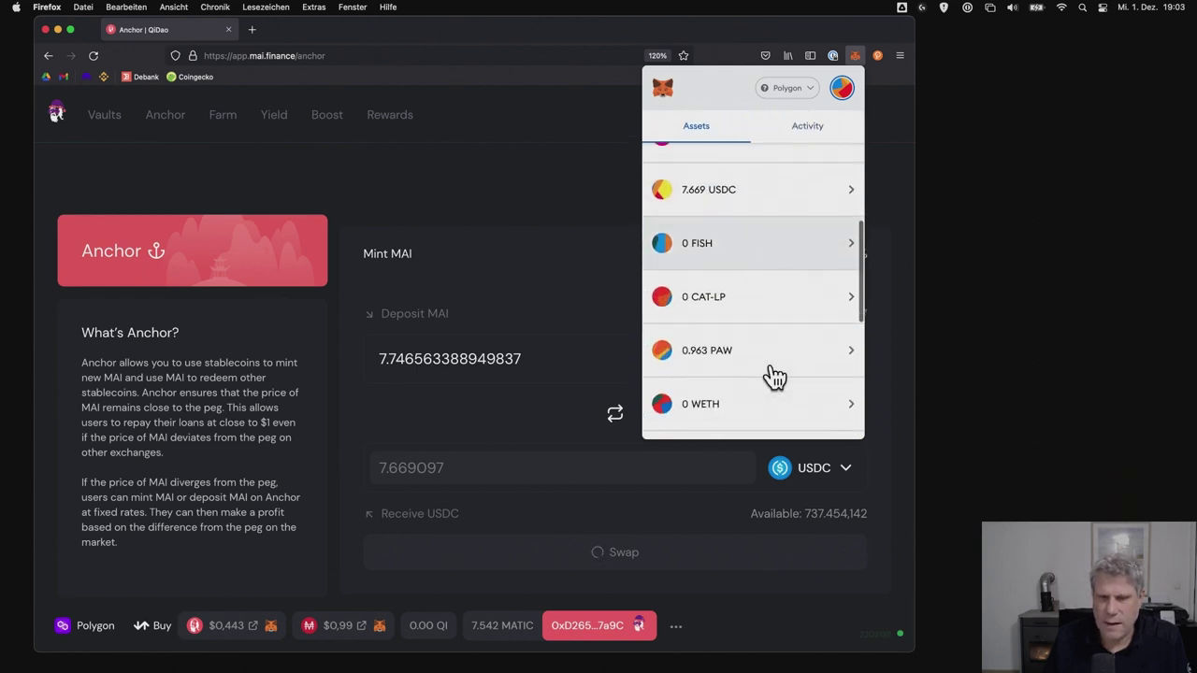
pyautogui.scroll(-3, 769, 376)
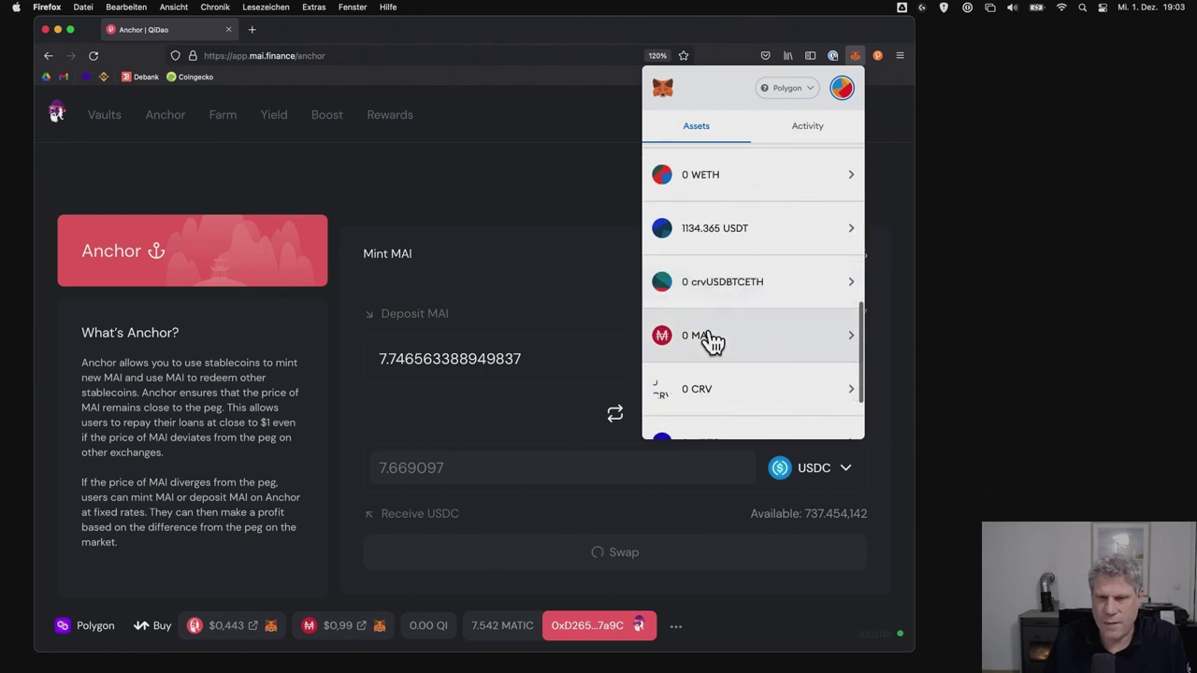
pyautogui.scroll(1, 709, 342)
pyautogui.scroll(3, 708, 343)
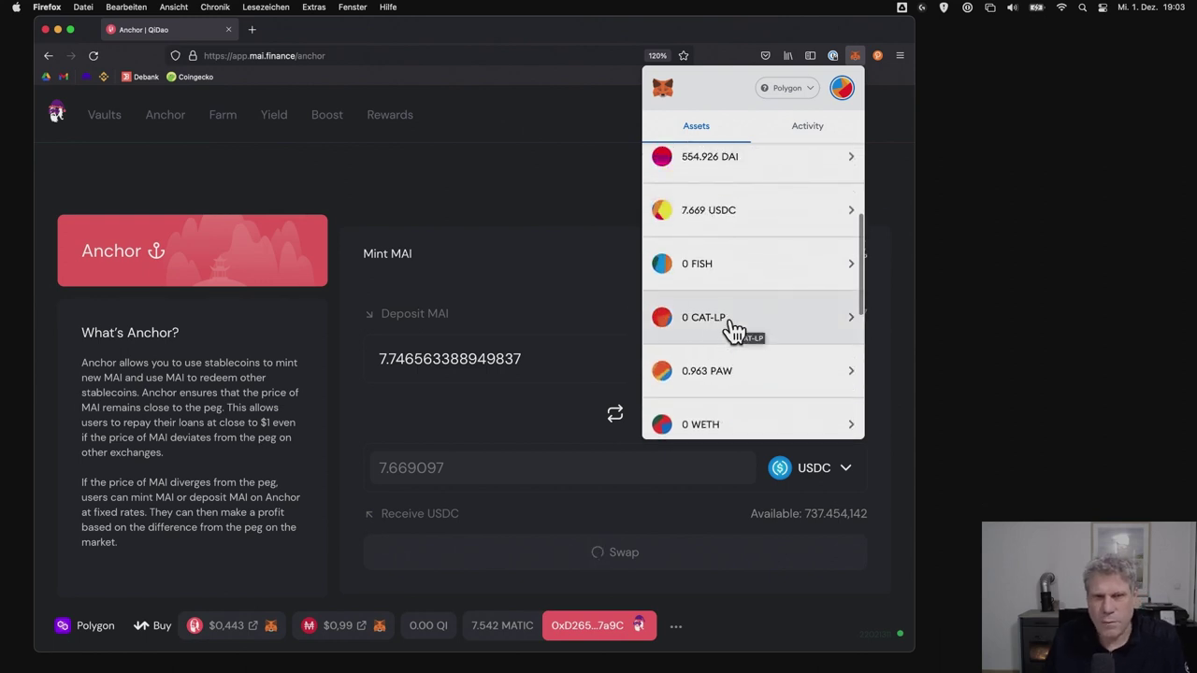
pyautogui.click(520, 162)
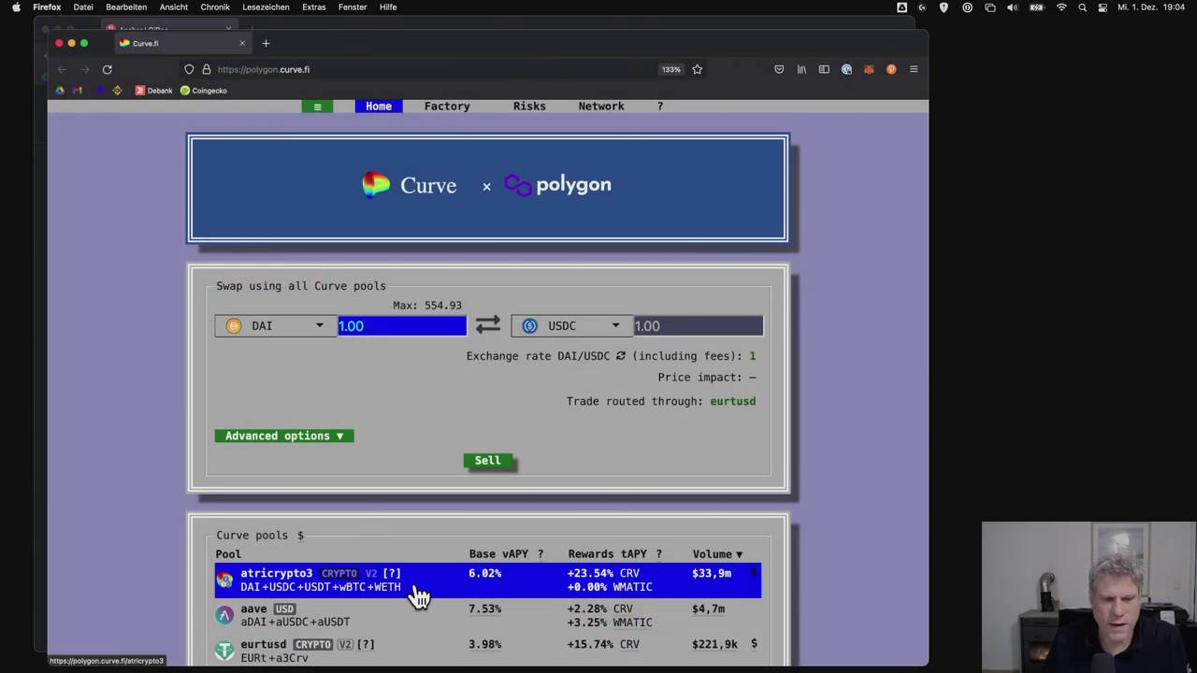
# Open the deposit form of the atricrypto3 pool and set the DAI and USDT amounts to 0, keeping the maximum USDC amount.
pyautogui.click(418, 596)
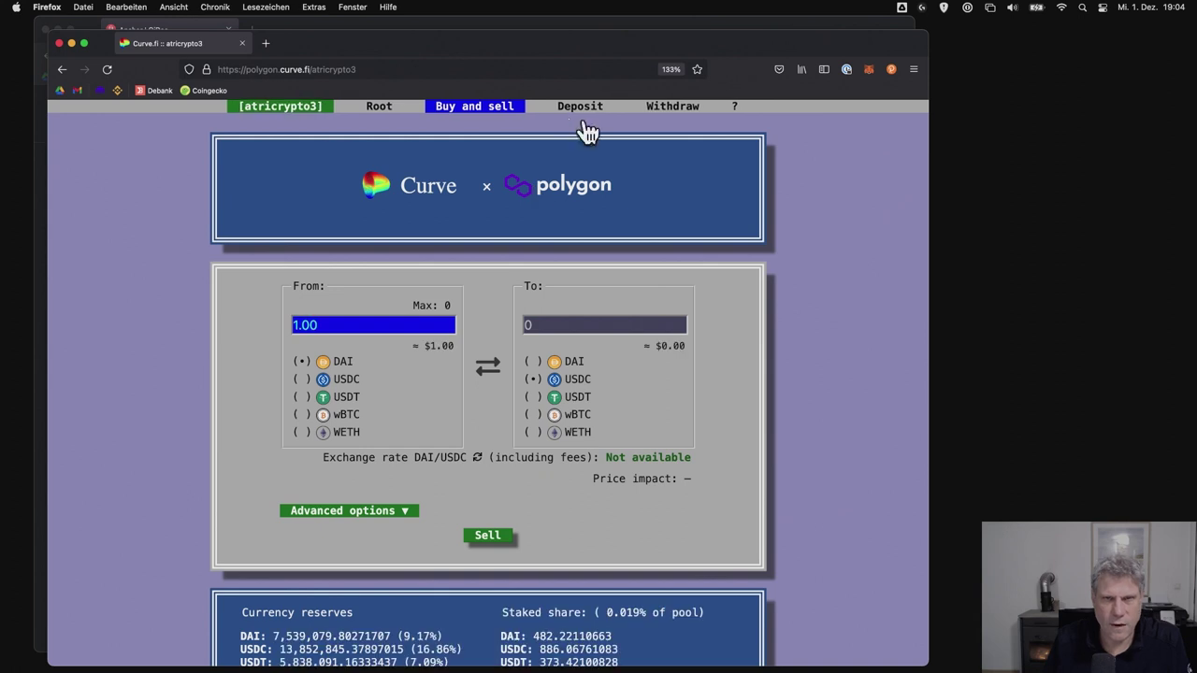
pyautogui.click(577, 109)
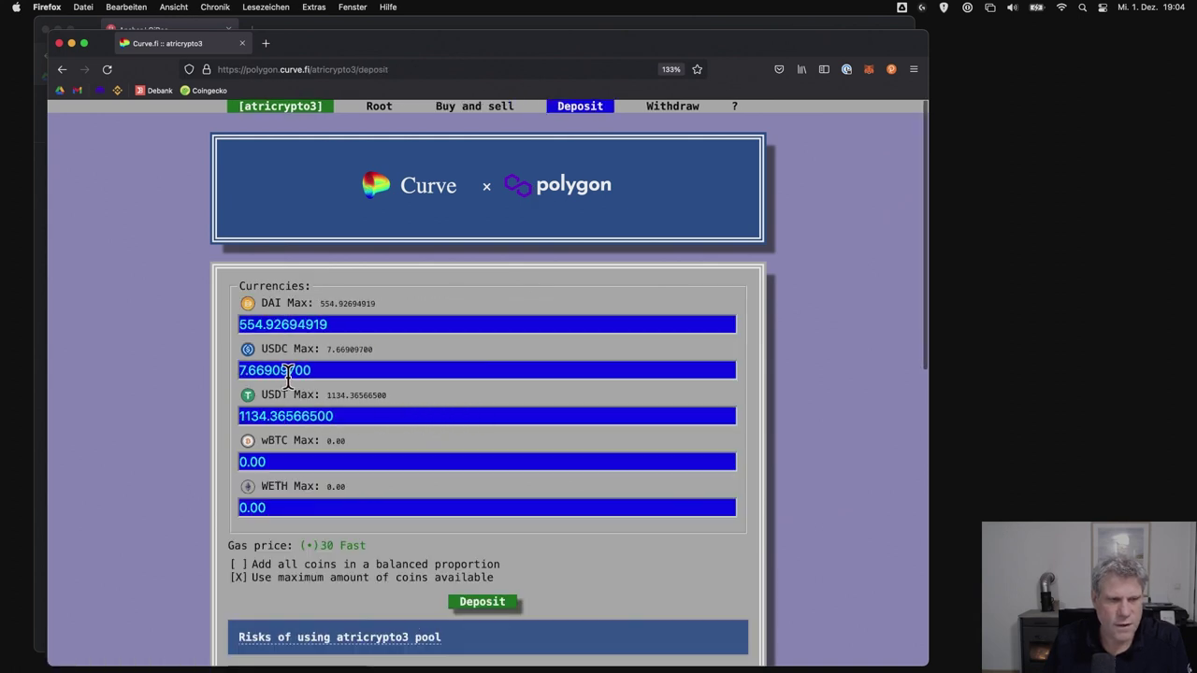
pyautogui.click(258, 325)
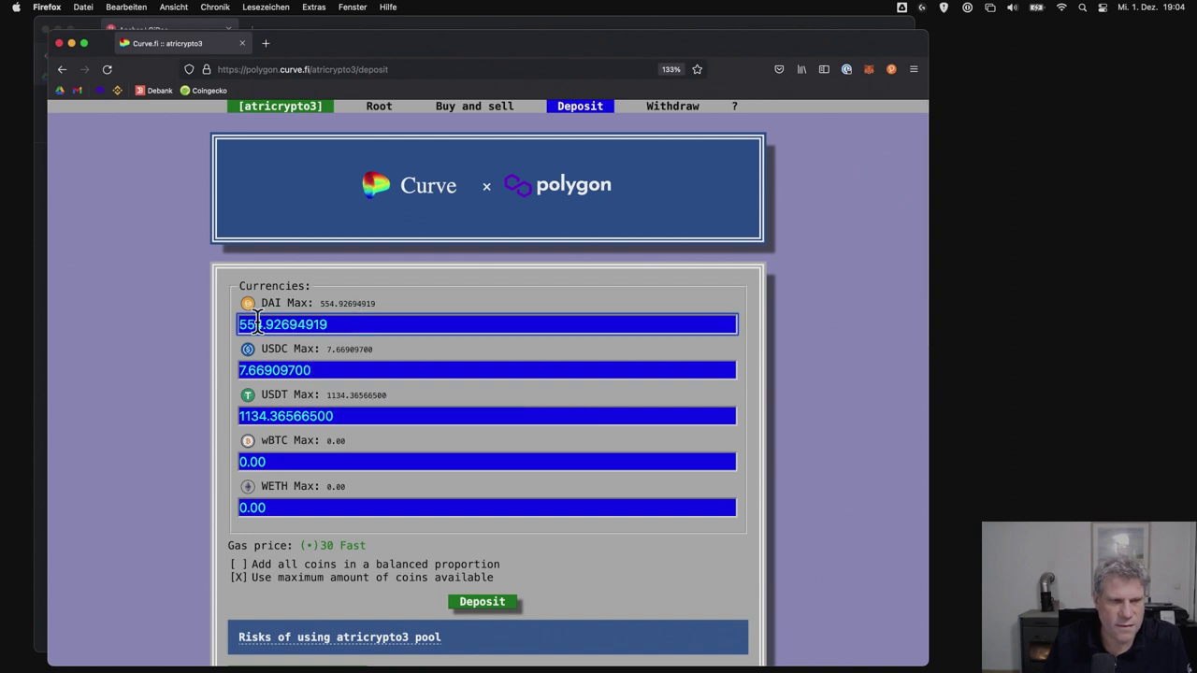
pyautogui.press('super+a')
pyautogui.write('0')
pyautogui.press('Tab')
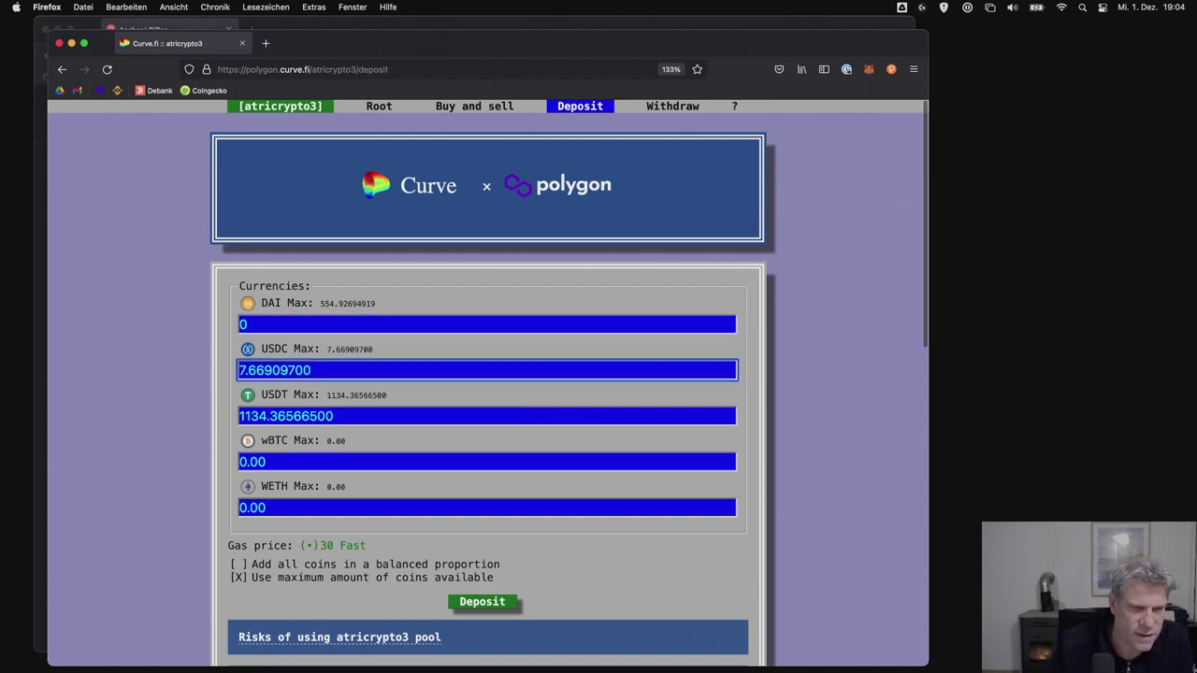
pyautogui.press('Tab')
pyautogui.write('0')
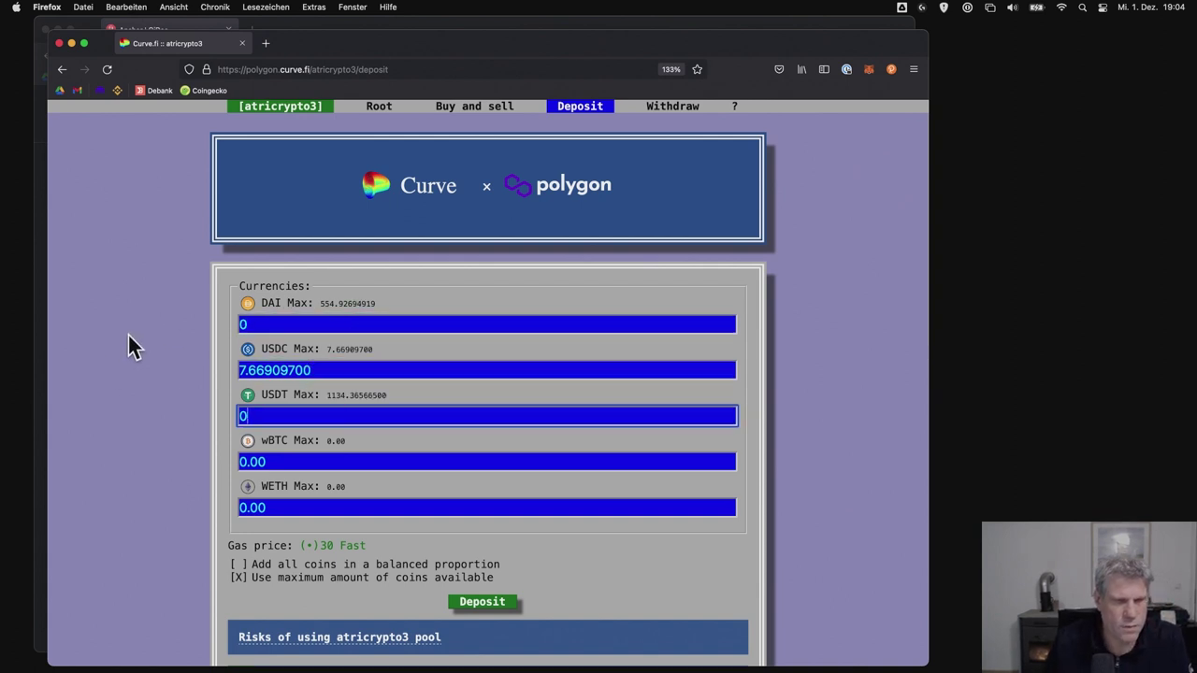
# Deposit the 7.66909700 USDC in the pool, confirm the transaction in MetaMask and close the wallet.
pyautogui.click(474, 604)
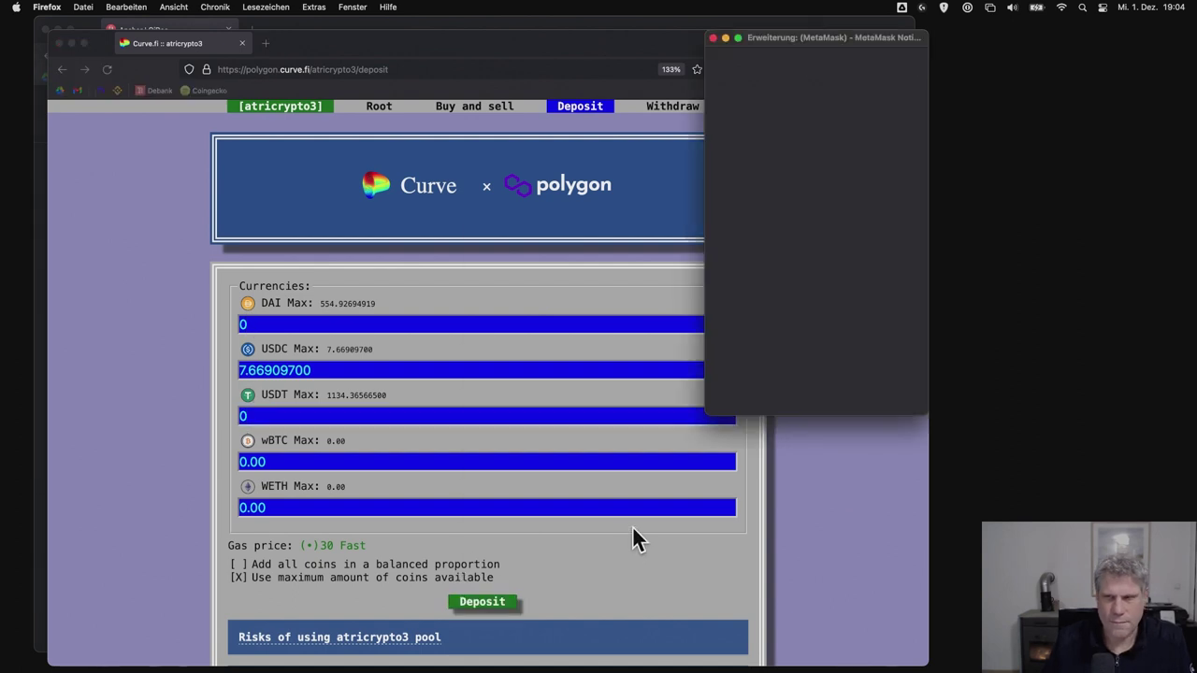
pyautogui.scroll(-1, 851, 300)
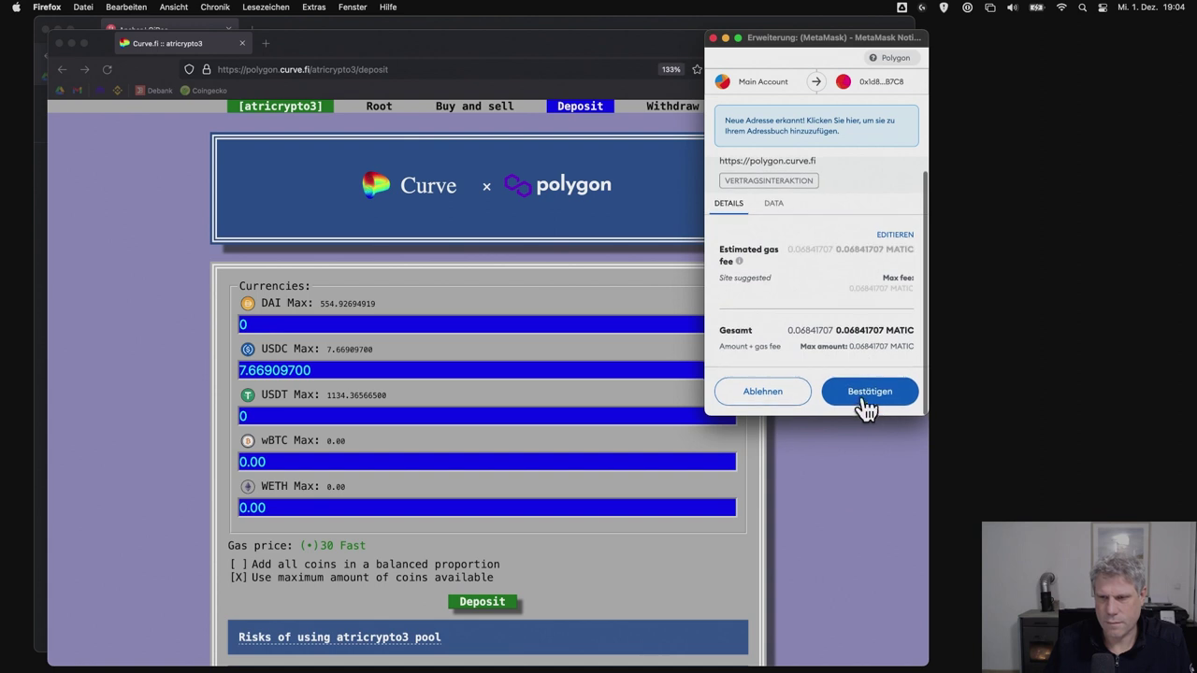
pyautogui.click(865, 393)
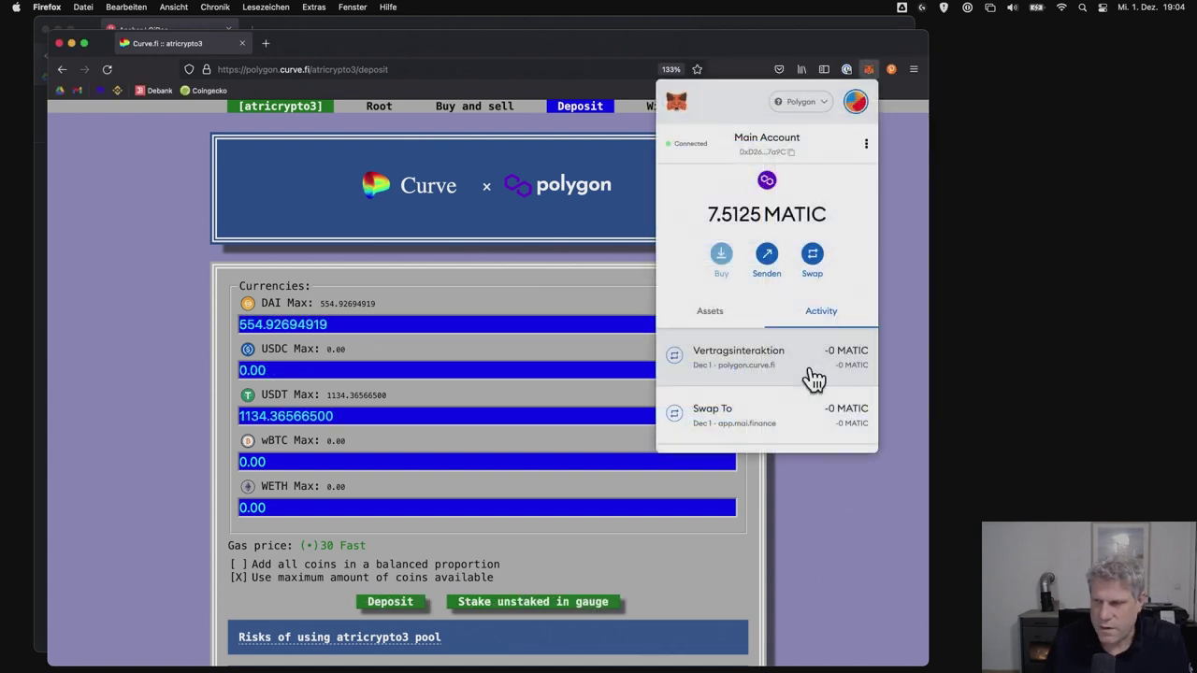
pyautogui.click(678, 575)
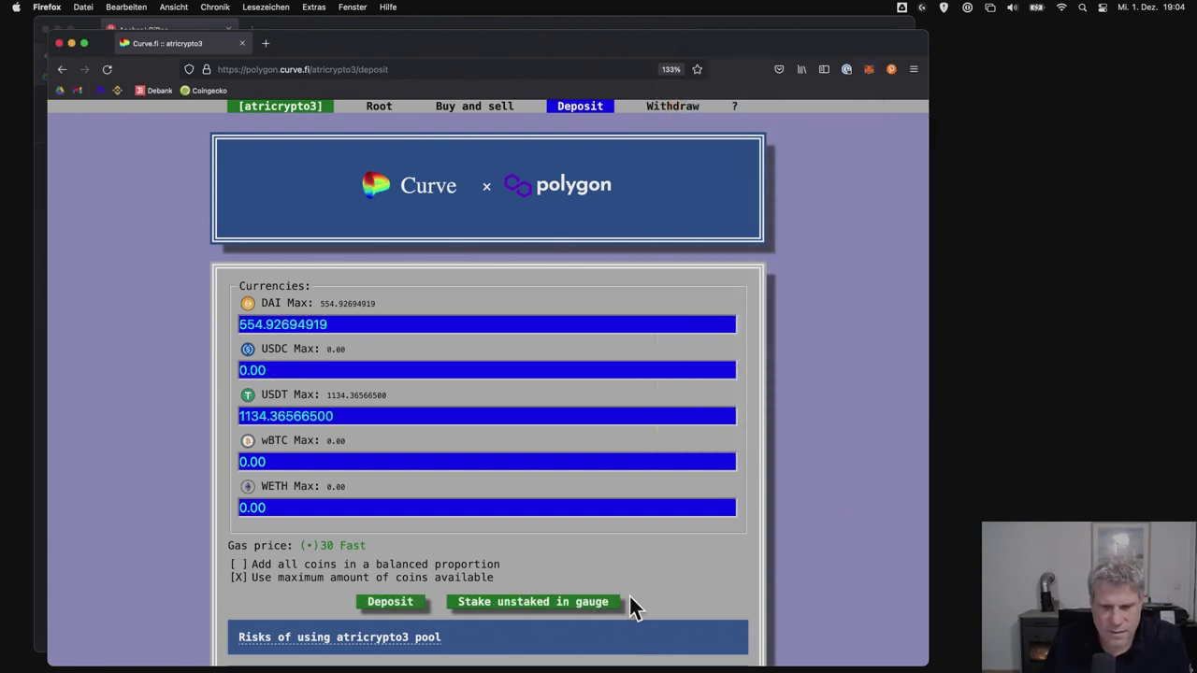
# Stake the unstaked pool tokens in the gauge, confirm the transaction in MetaMask and close the wallet.
pyautogui.click(543, 618)
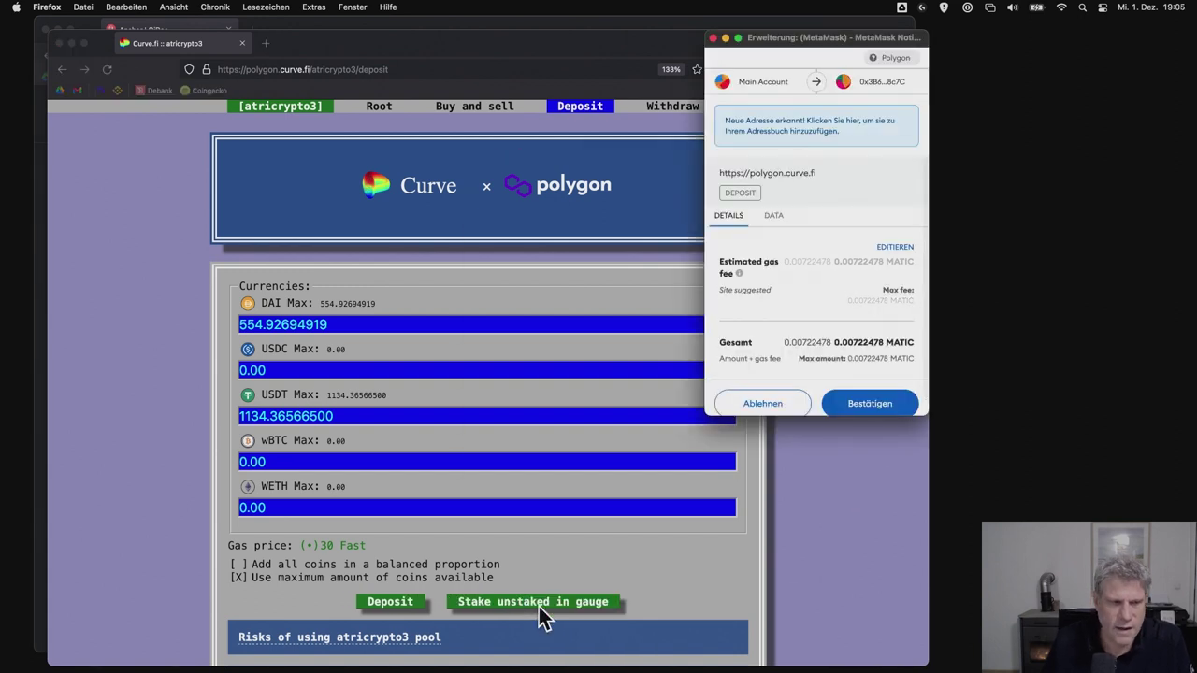
pyautogui.scroll(-1, 852, 302)
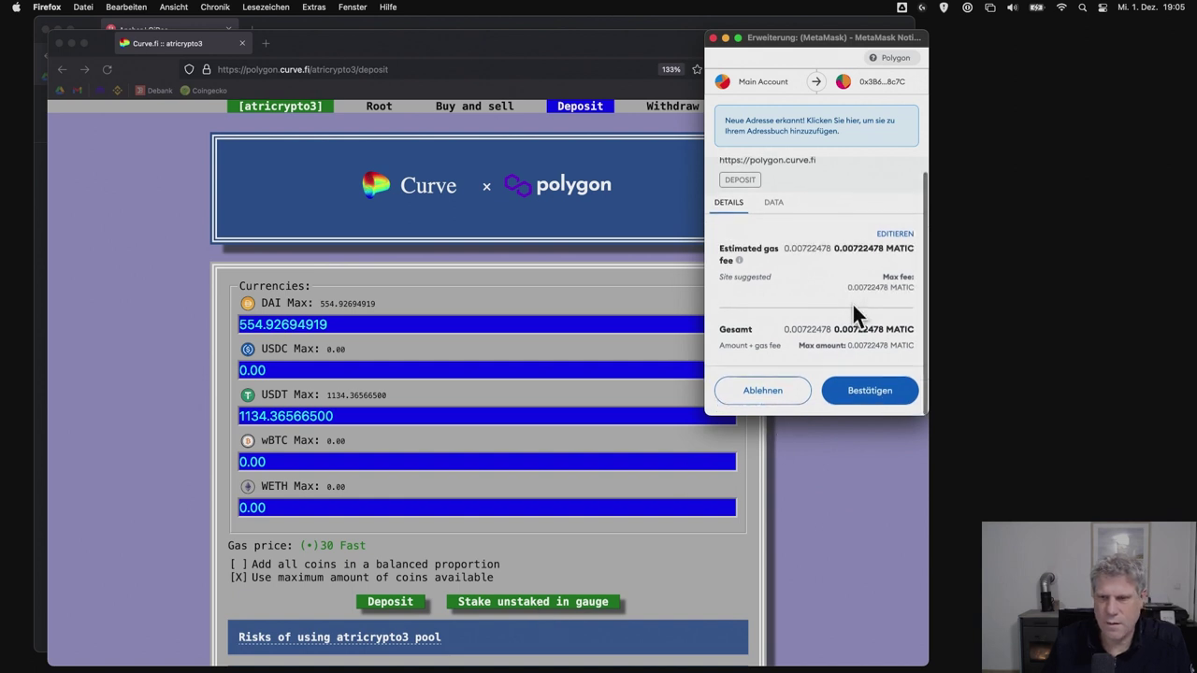
pyautogui.click(849, 400)
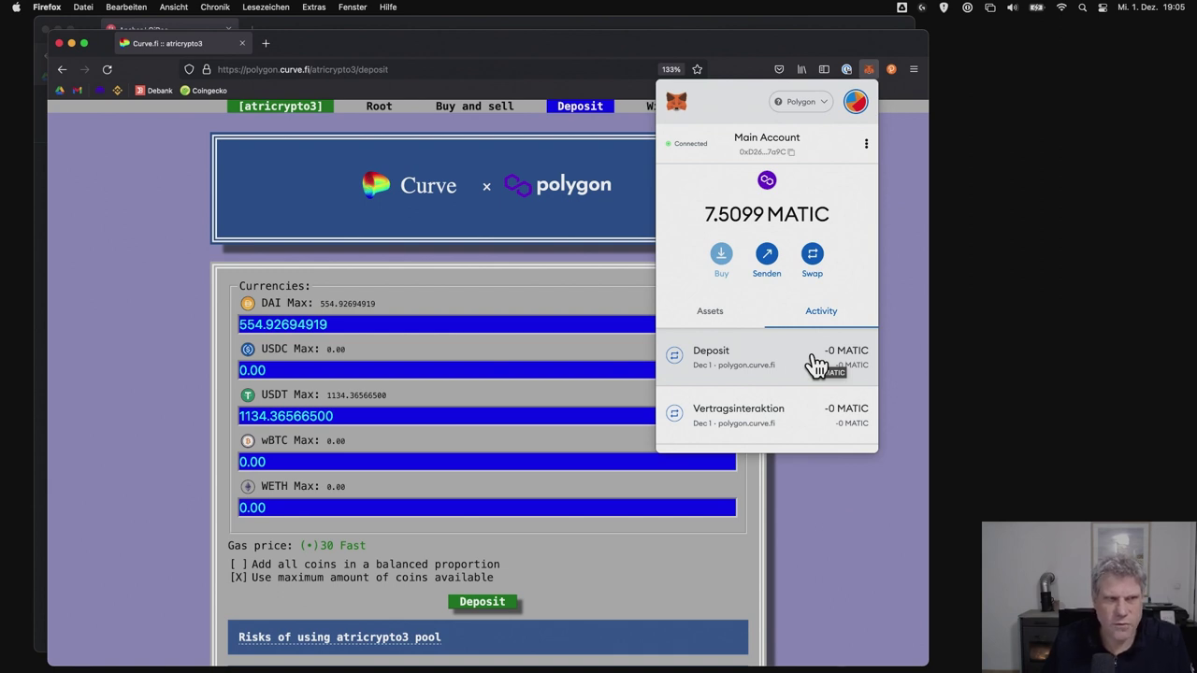
pyautogui.click(776, 552)
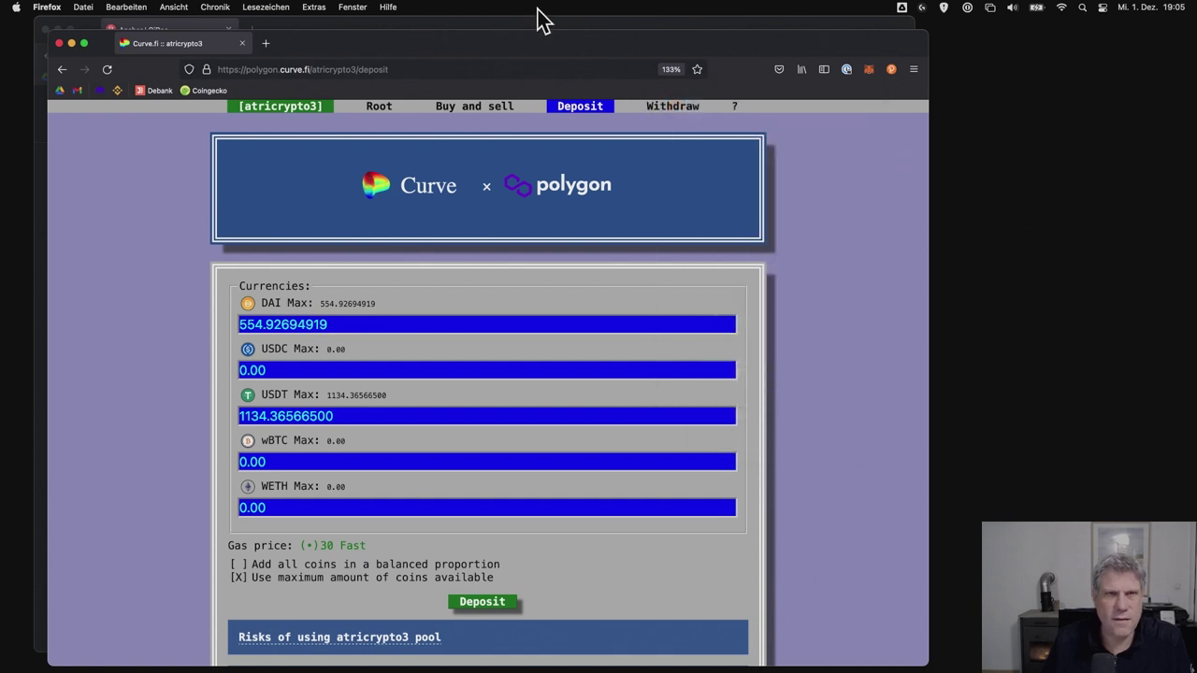
# Switch back to QiDao, check the CRV vault's reward eligibility and examine the vault incentive airdrops in the reward history.
pyautogui.click(530, 26)
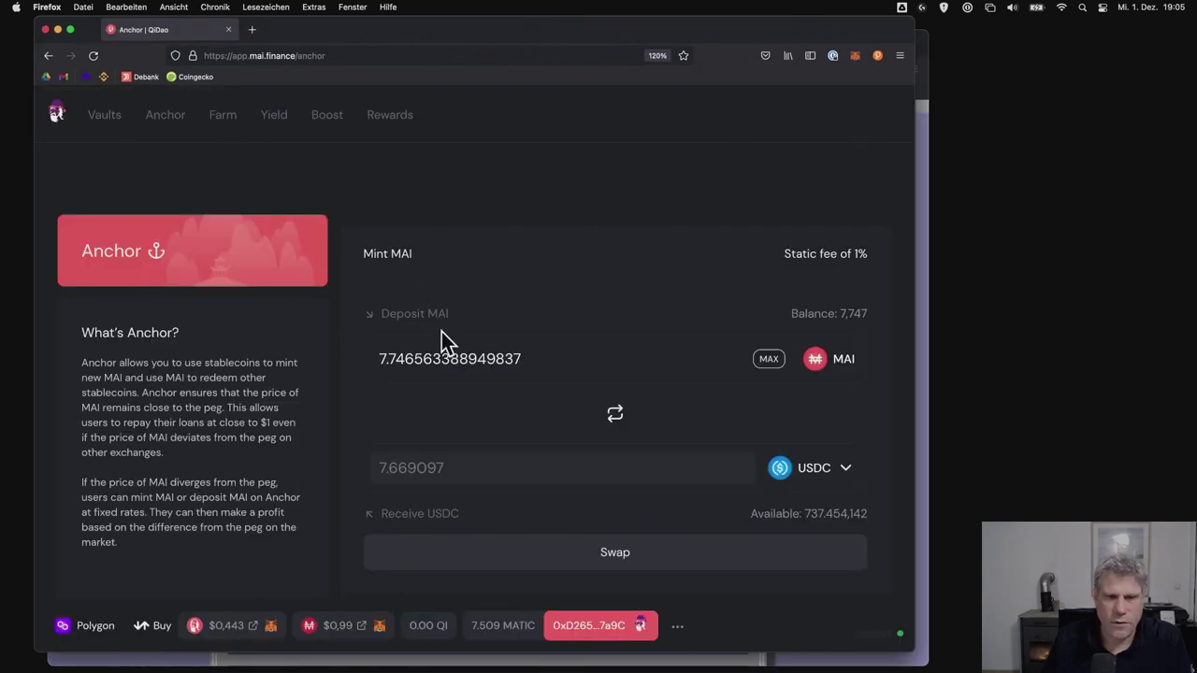
pyautogui.click(113, 119)
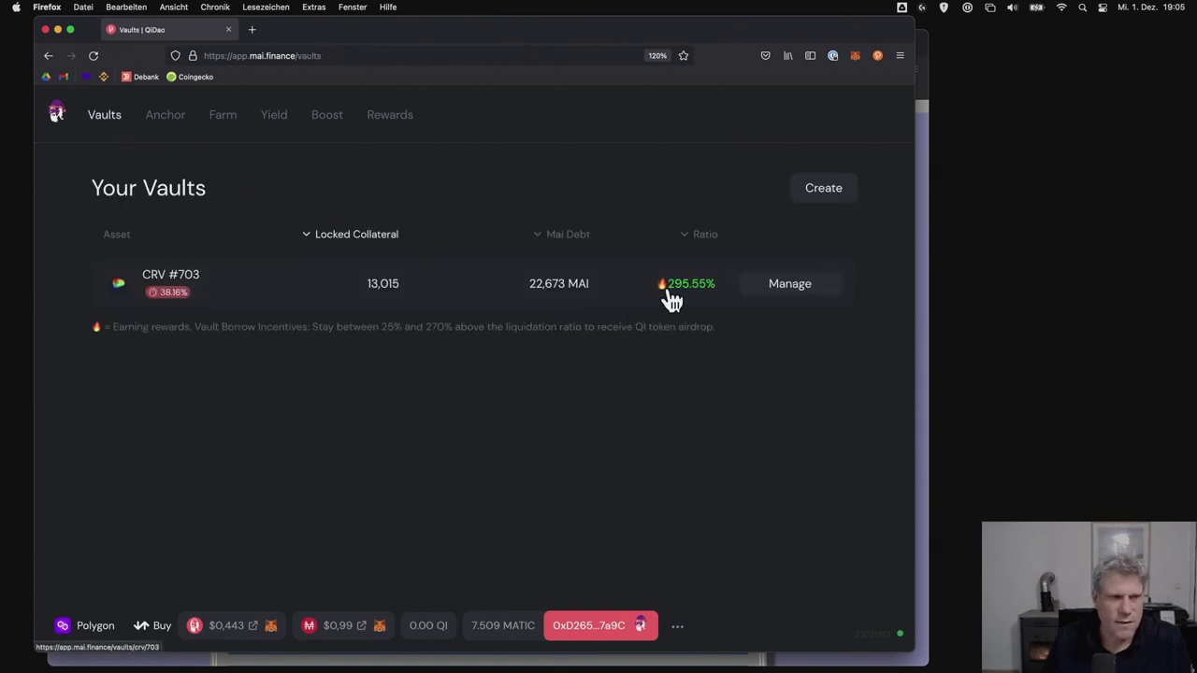
pyautogui.click(409, 127)
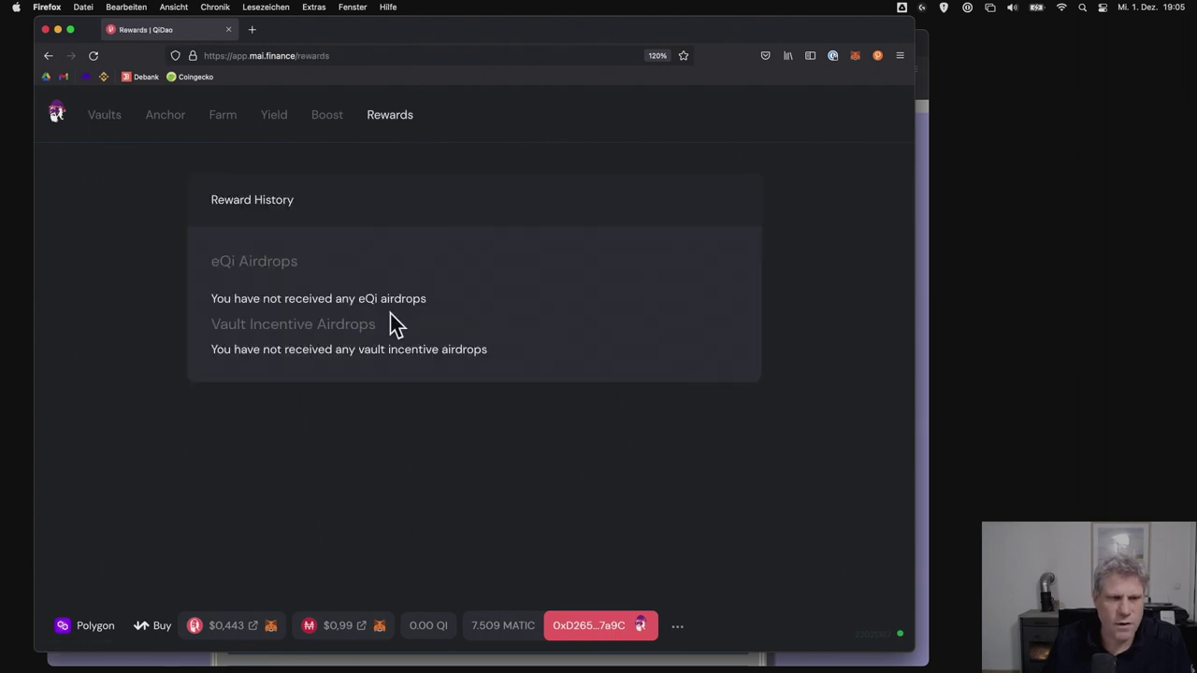
pyautogui.moveTo(212, 322); pyautogui.dragTo(406, 329)
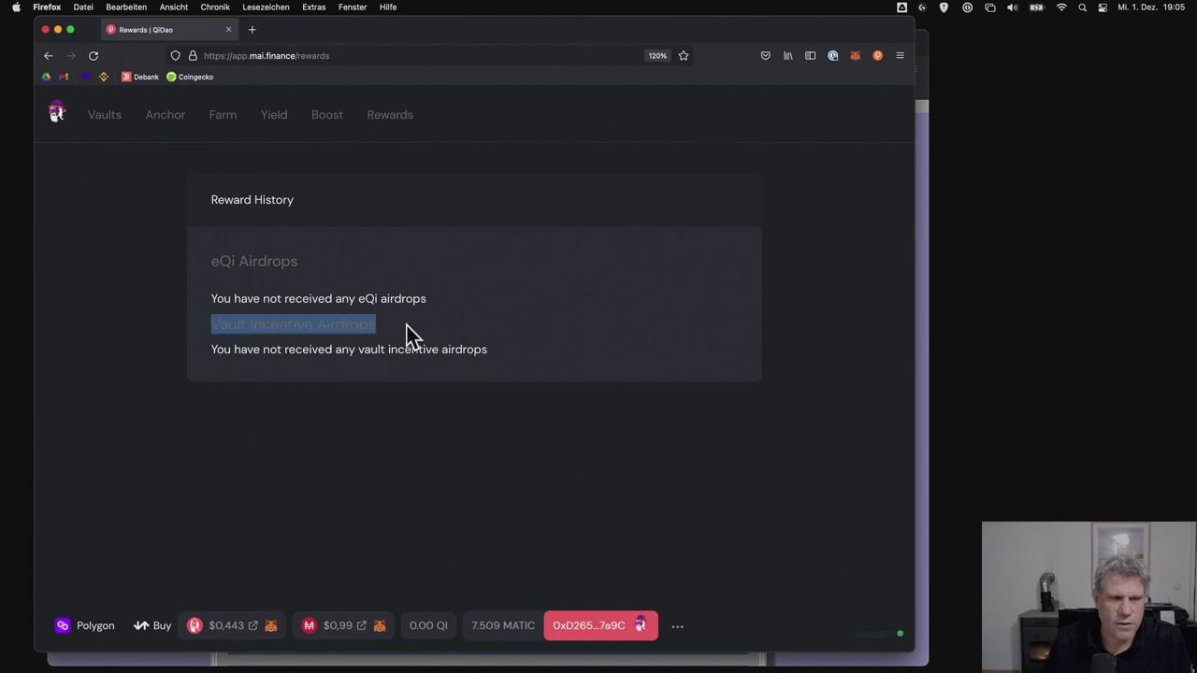
pyautogui.click(380, 355)
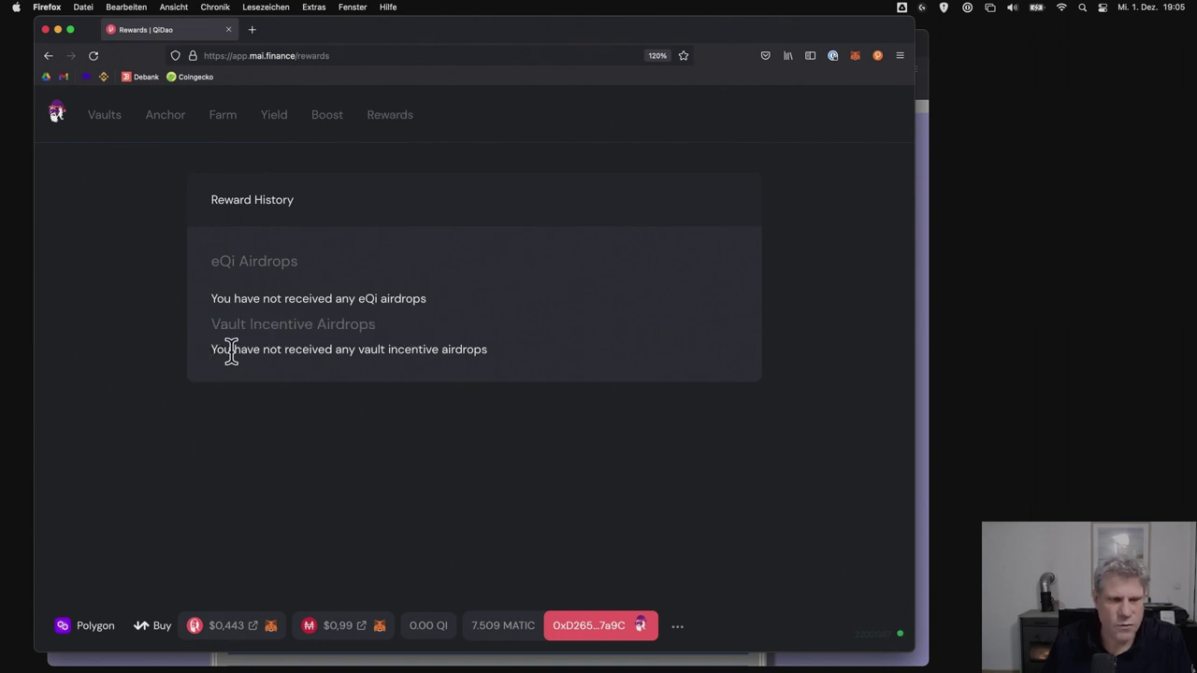
pyautogui.moveTo(213, 350); pyautogui.dragTo(550, 372)
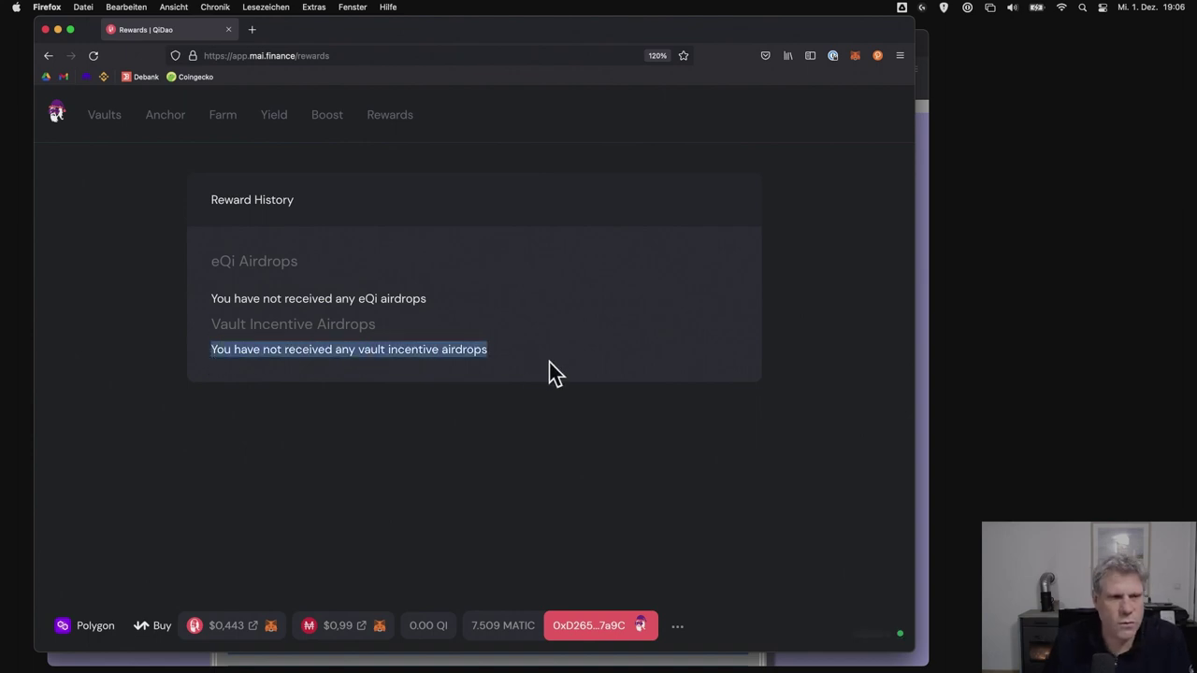
pyautogui.click(550, 362)
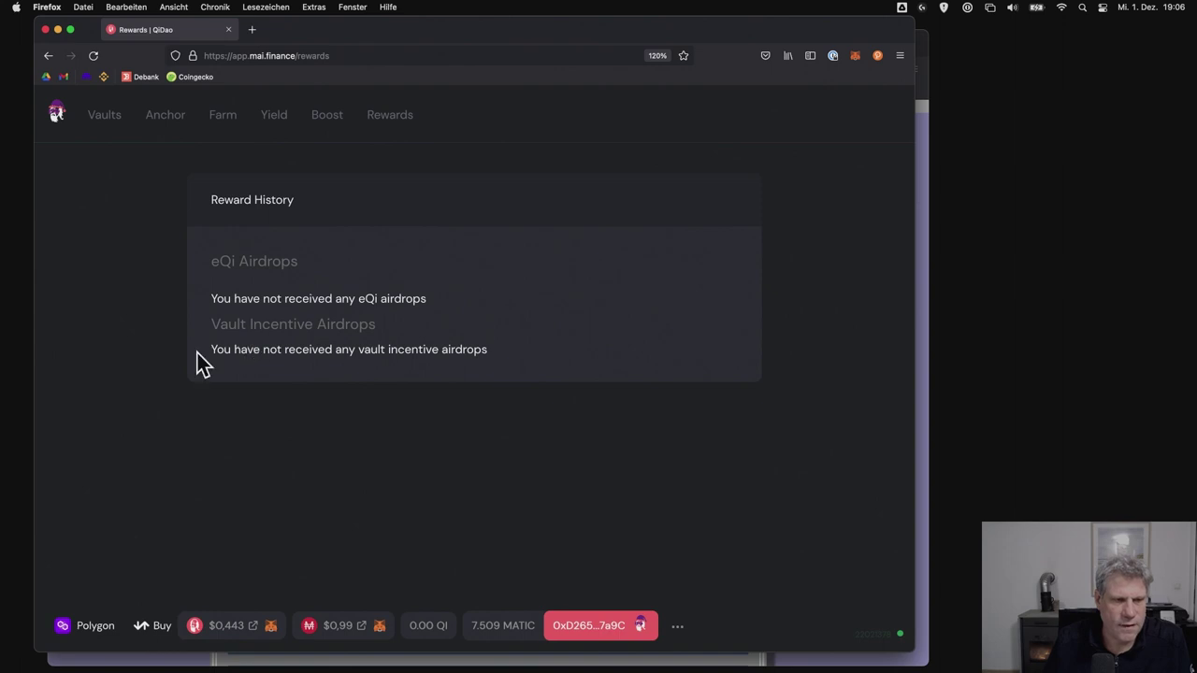
pyautogui.moveTo(205, 352); pyautogui.dragTo(539, 344)
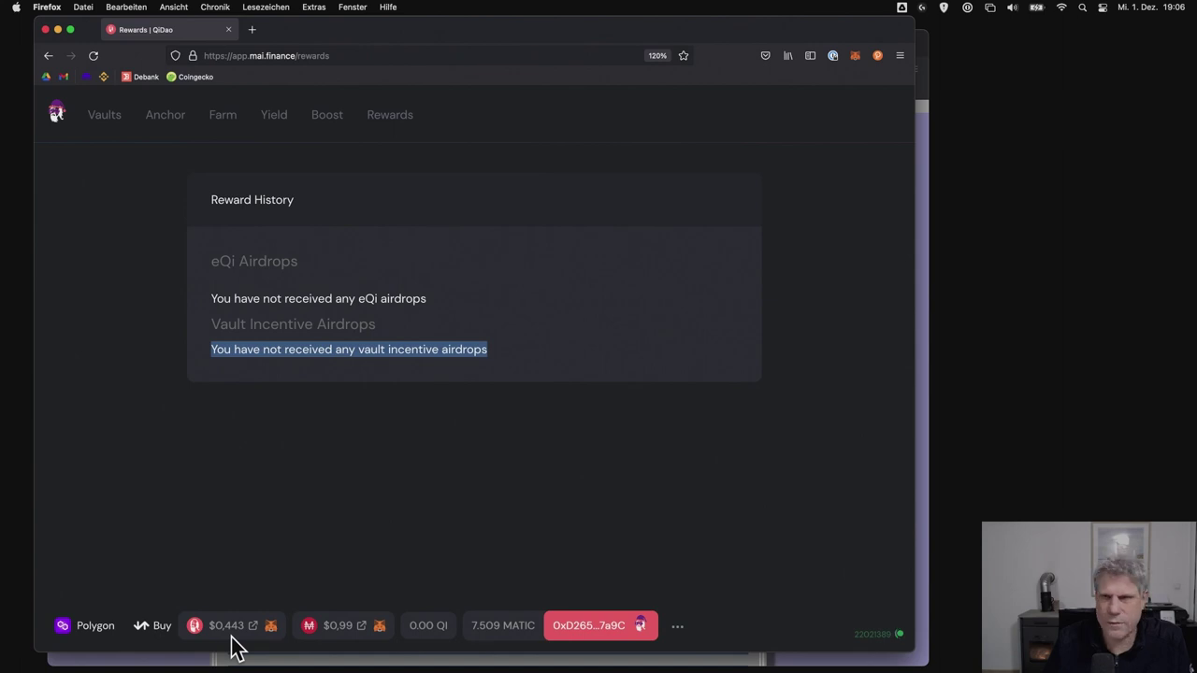
pyautogui.click(255, 506)
# Examine QiDao's Boost page, including the eQi APY, the weekly rewards and the options for locking Qi.
pyautogui.click(324, 125)
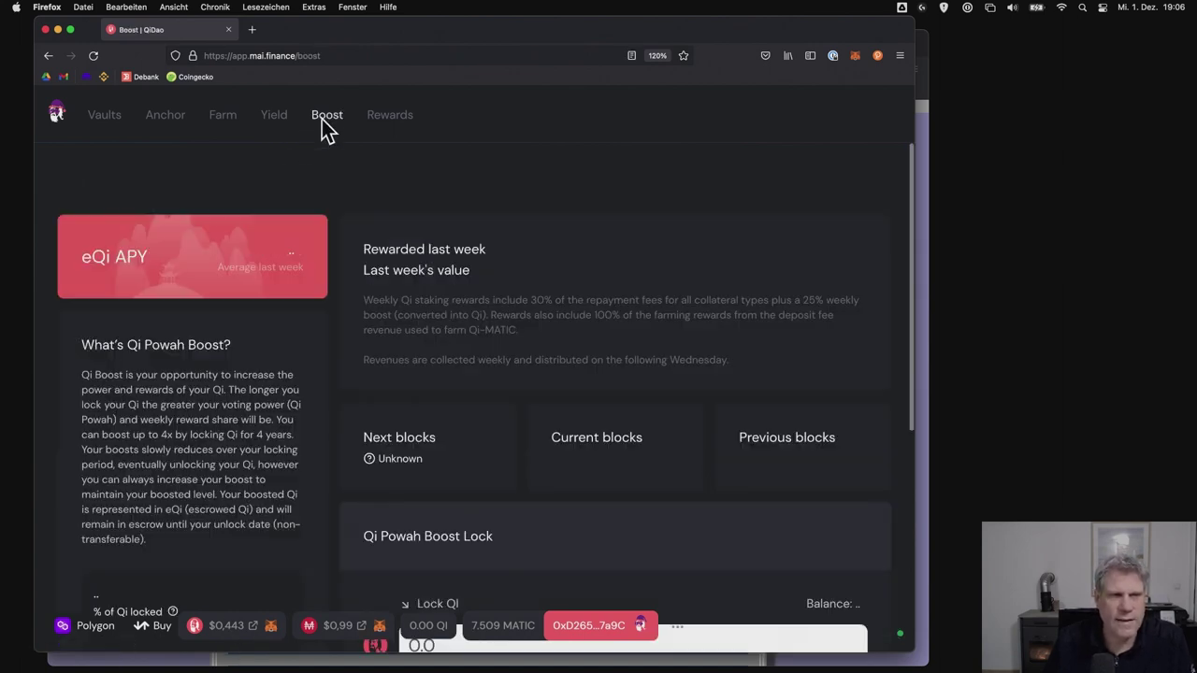
pyautogui.scroll(-2, 438, 258)
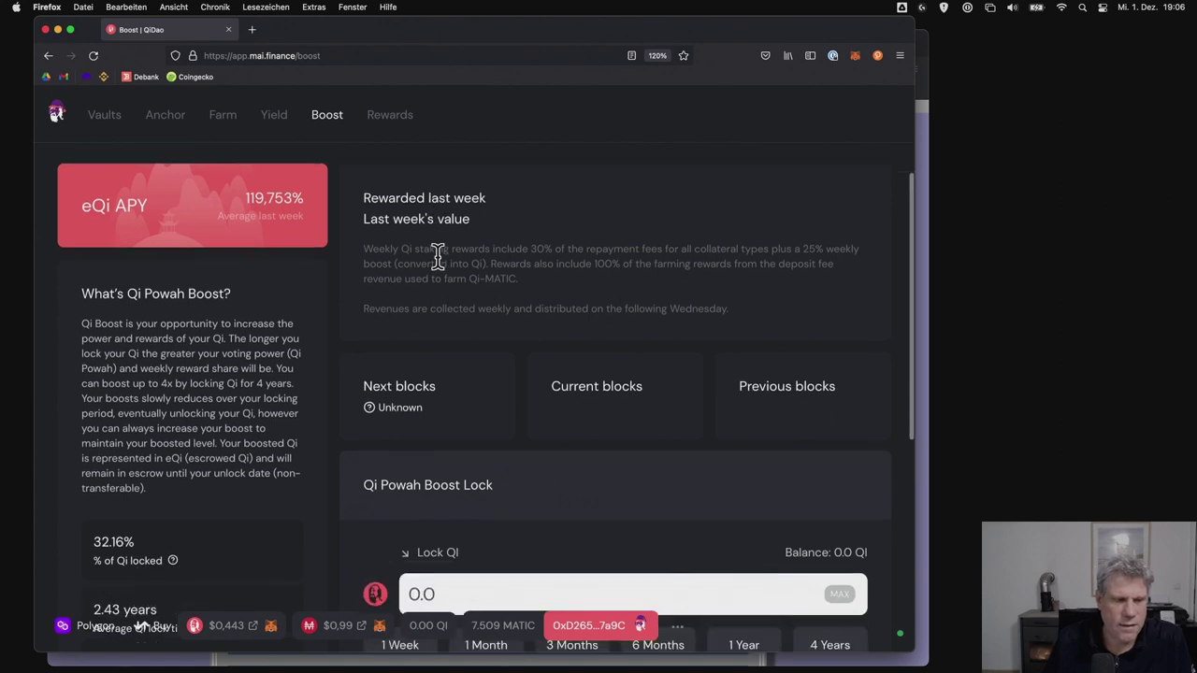
pyautogui.scroll(-6, 437, 257)
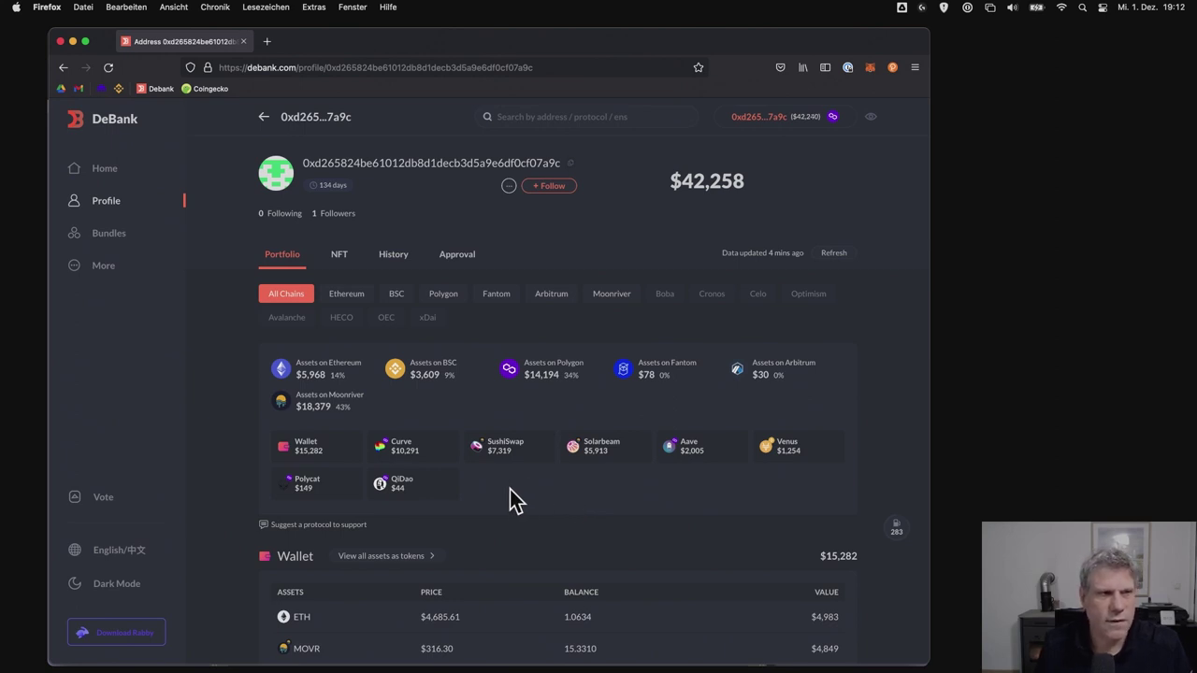
# In the DeBank portfolio, show the QiDao lending position with its supplied and borrowed assets.
pyautogui.click(416, 496)
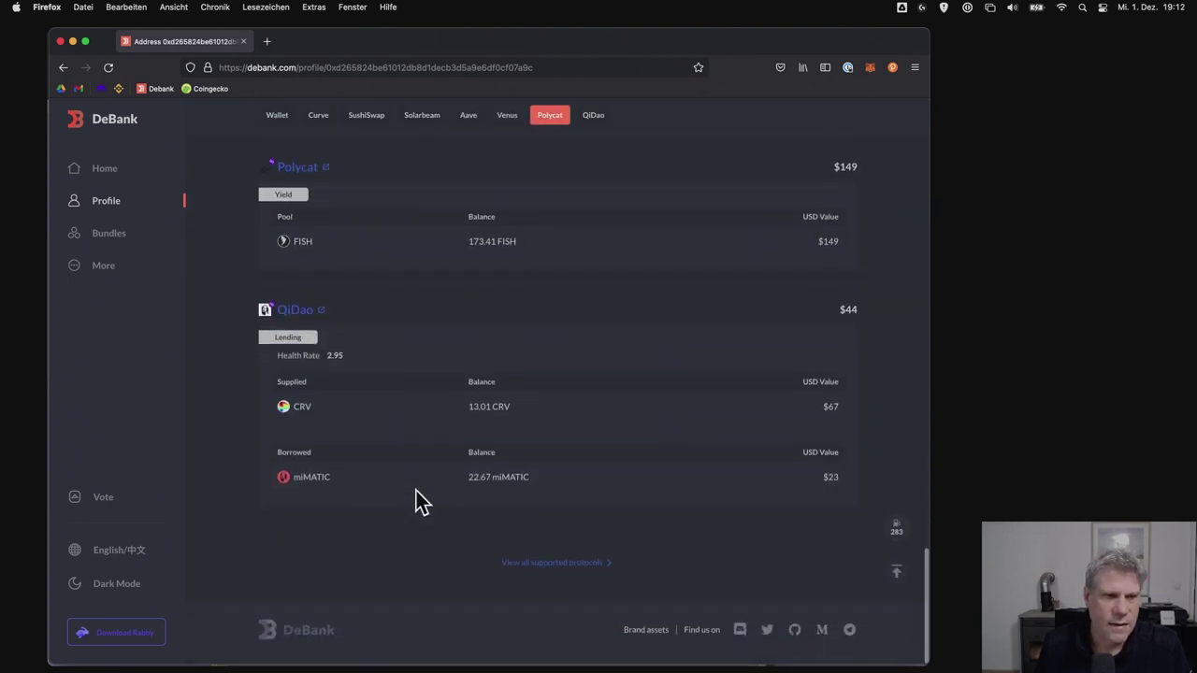